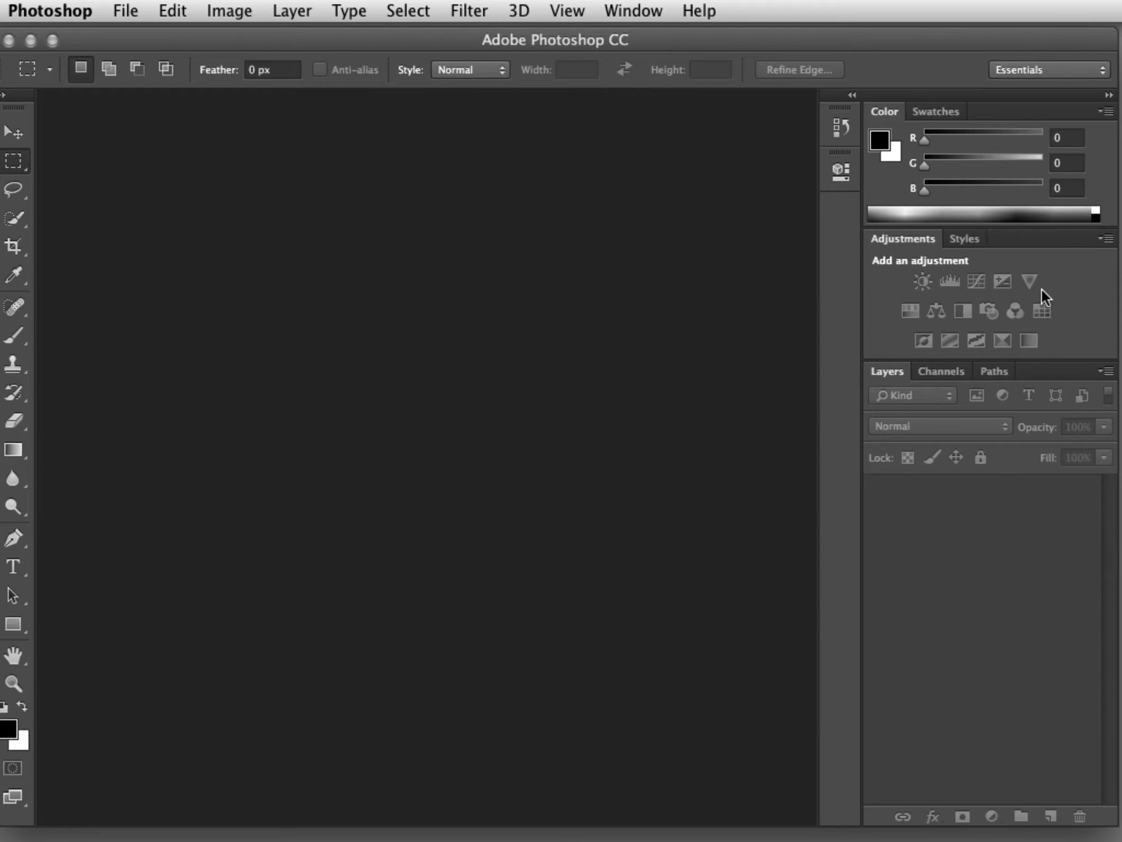
- Start opening a file and browse on MacOSXdisc to the GWD1600WebForNonMajors folder inside ______Wi2014
left_click(130, 11)
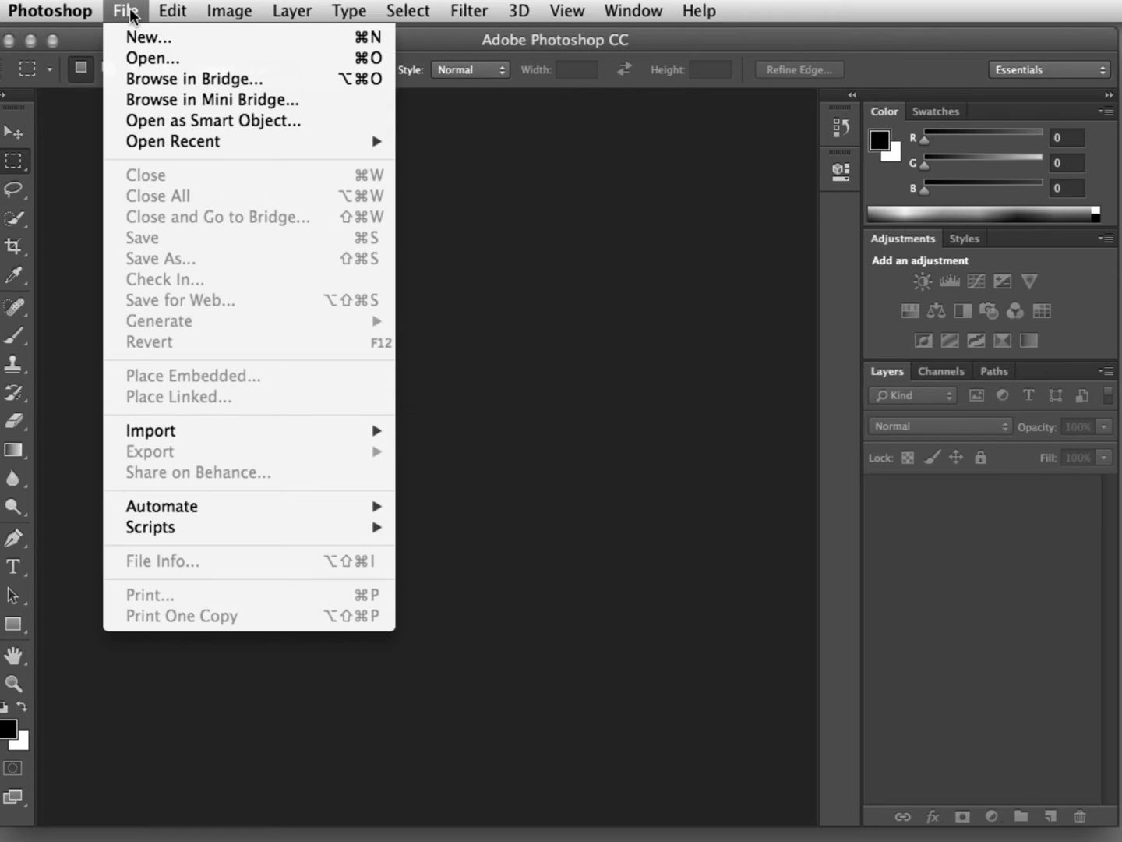
left_click(133, 58)
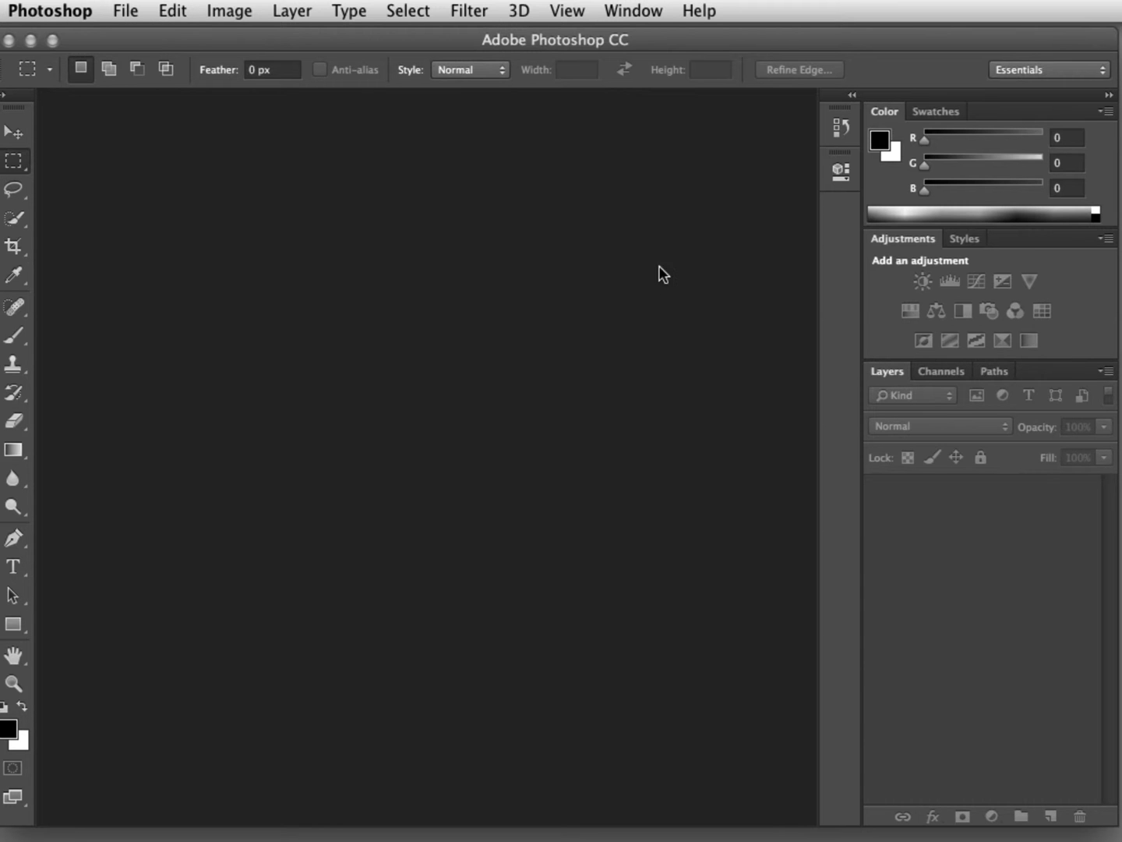
key("super+o")
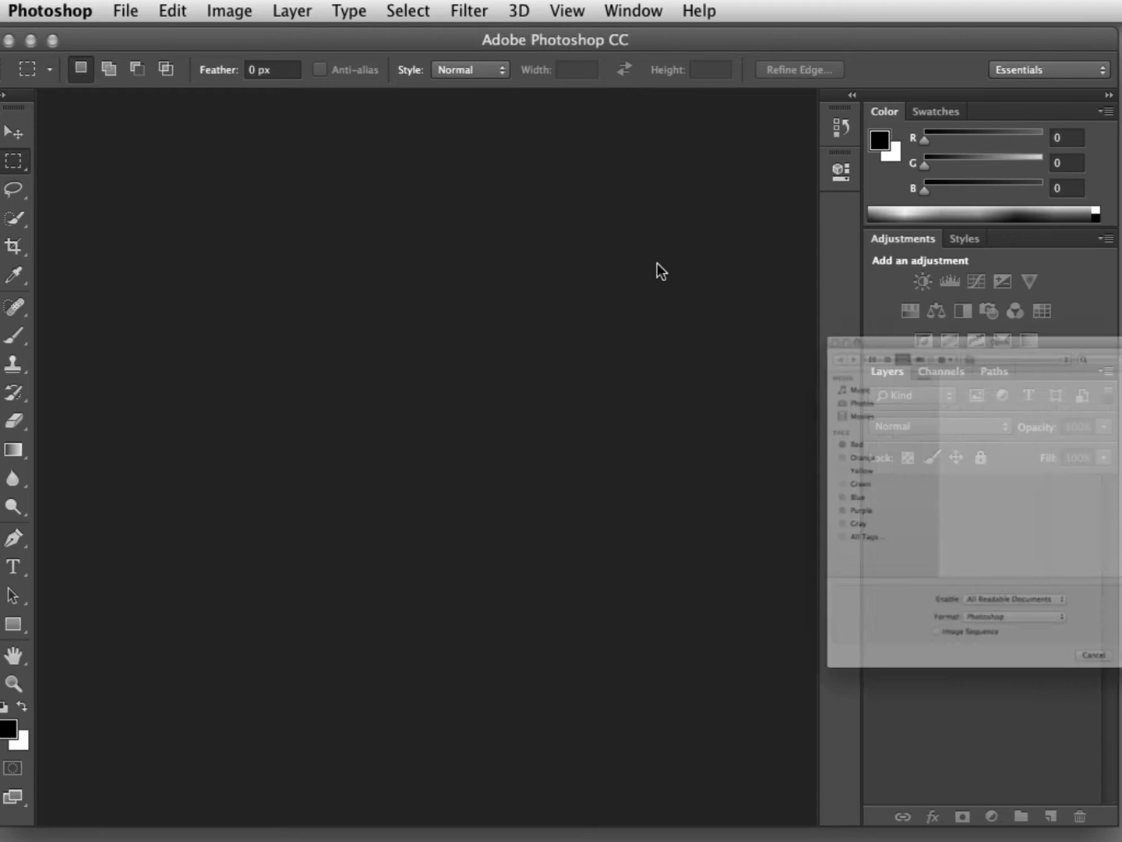
left_click_drag(948, 183, 694, 229)
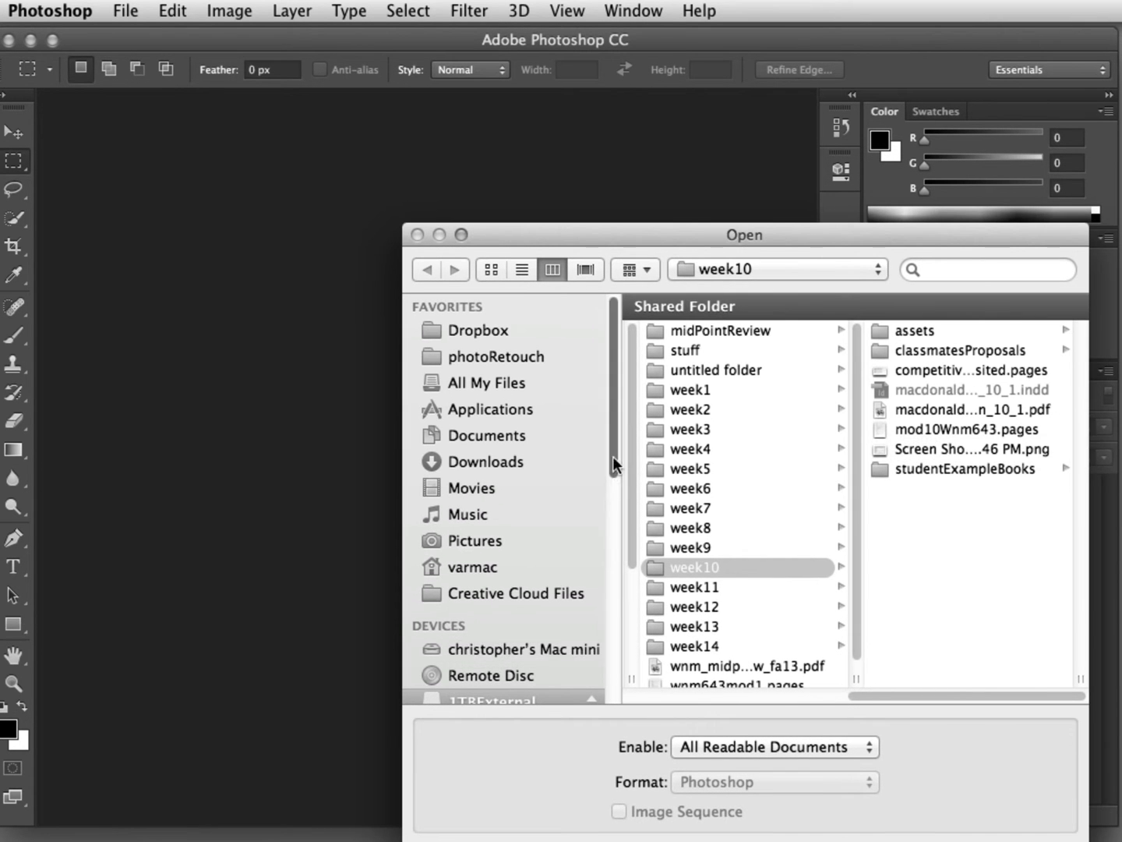
scroll(613, 529, "down", 5)
left_click(516, 529)
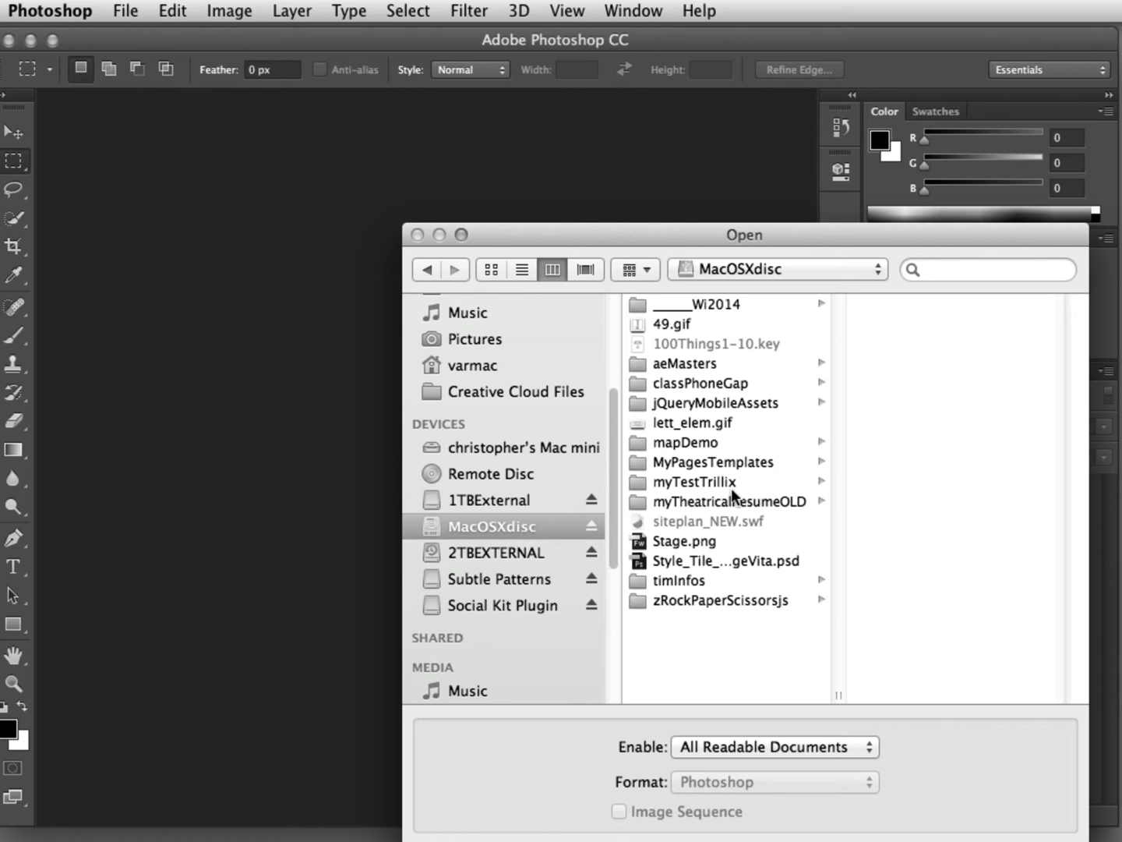
left_click(709, 305)
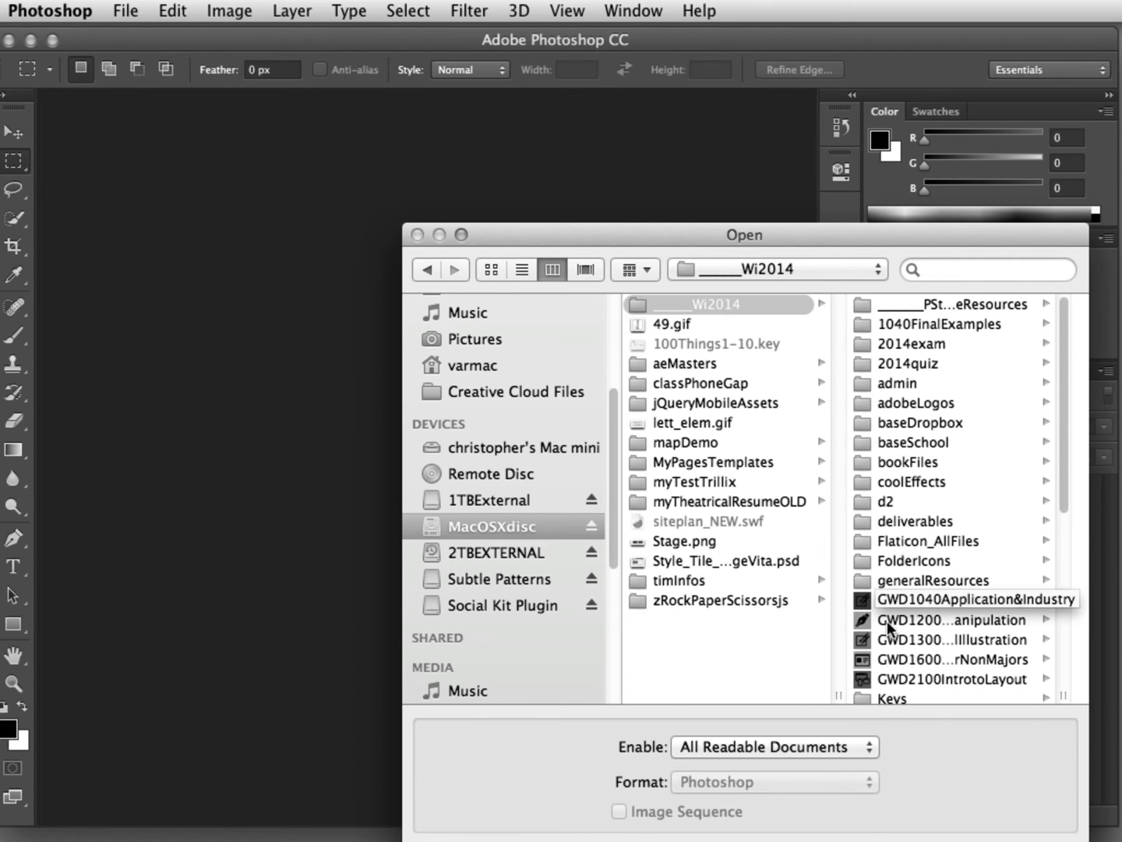
left_click(936, 659)
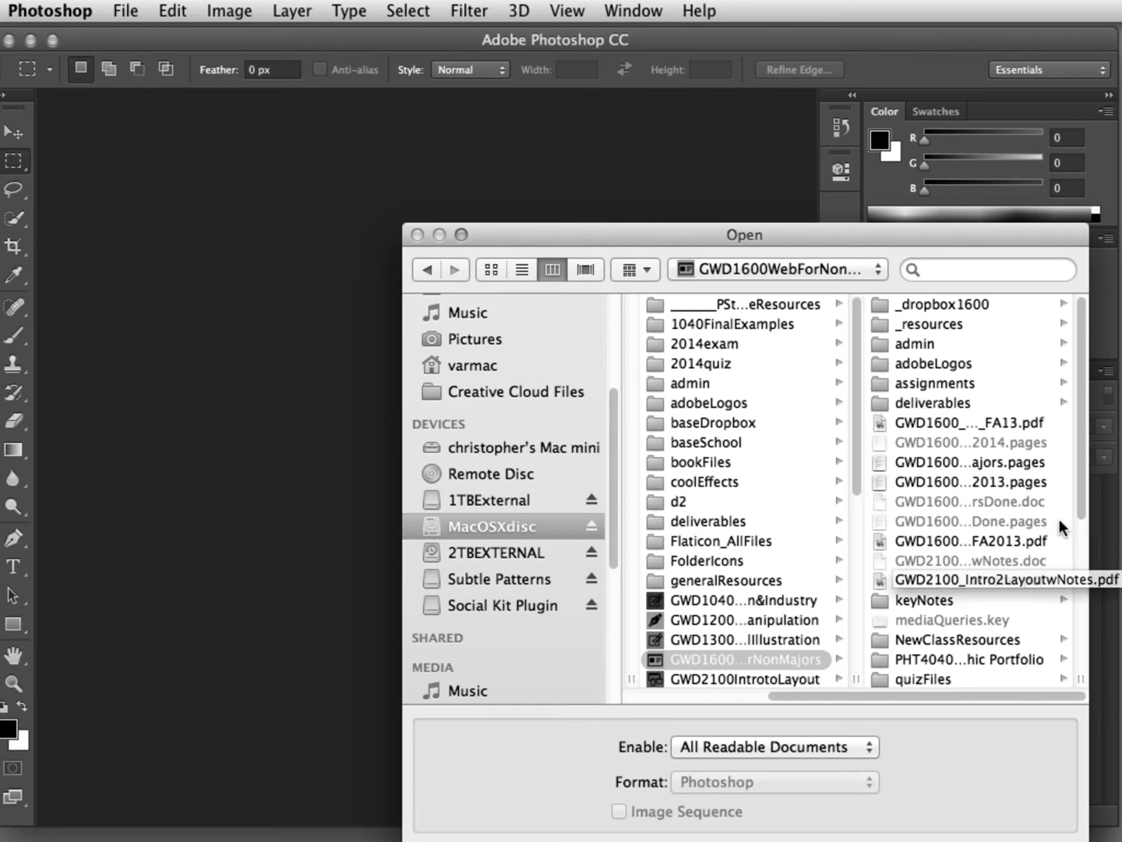
- Open boltsTractor.jpg from week02PlanningGraphics, in assets4Studentweek2 under filesFor and optimize
left_click_drag(1080, 502, 1084, 573)
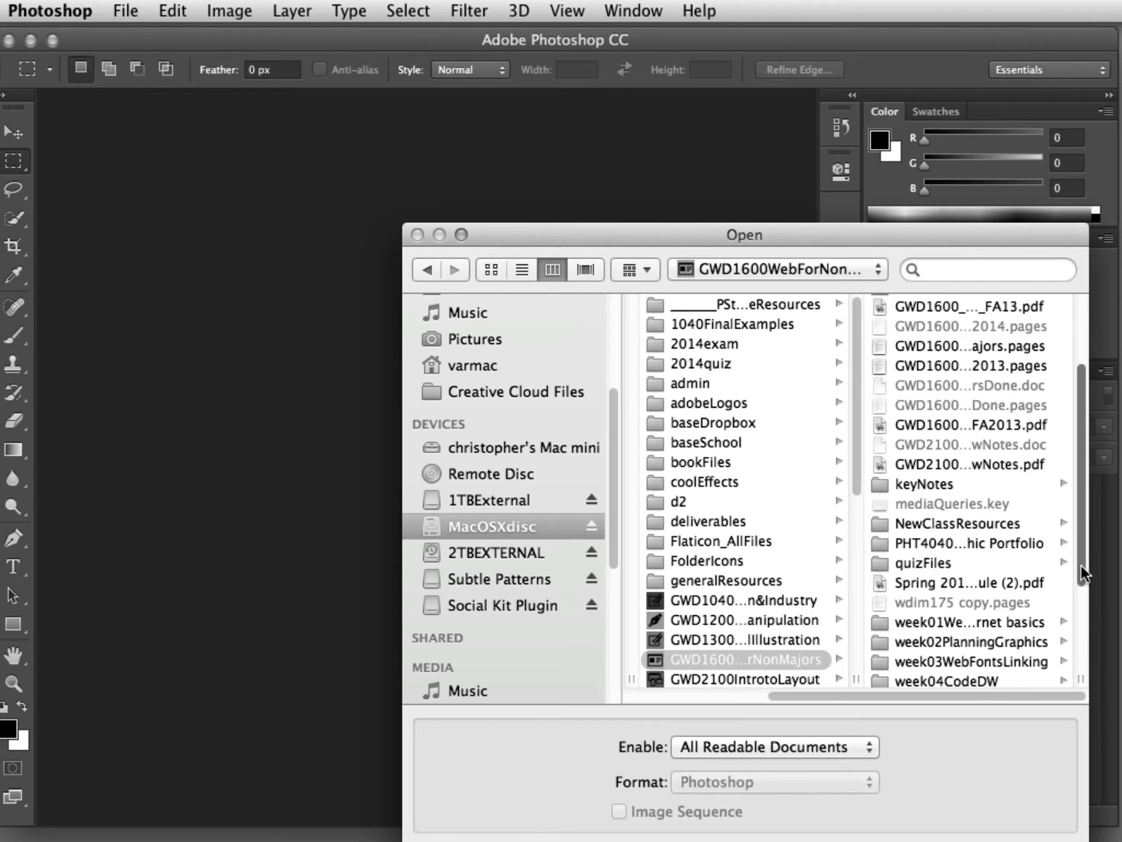
left_click(1008, 642)
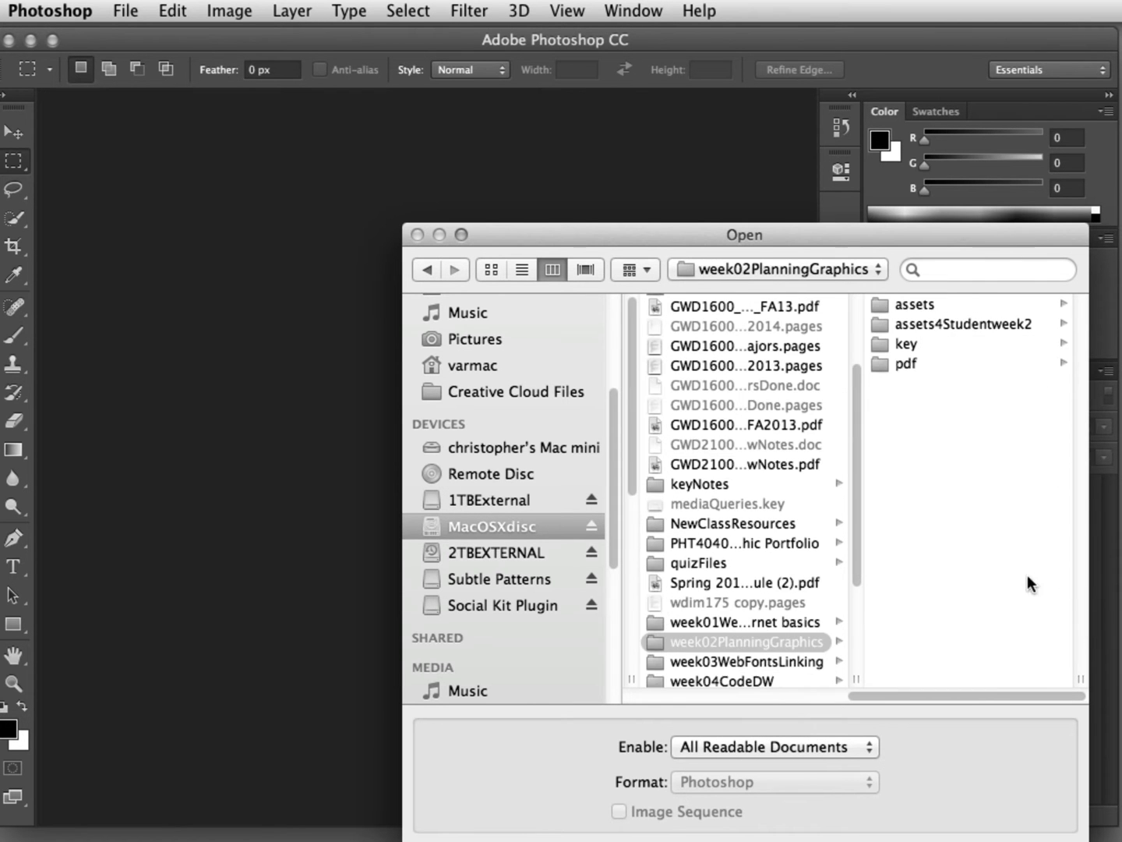
left_click(924, 321)
left_click(933, 304)
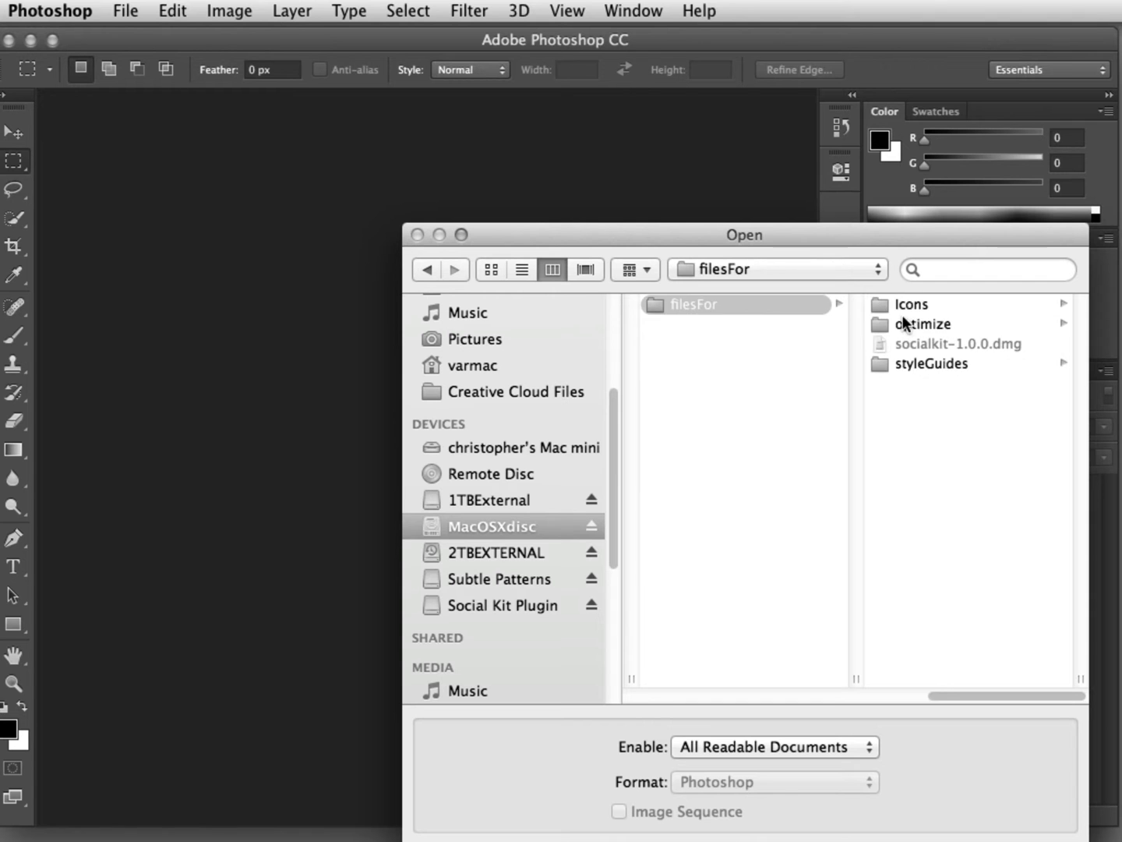
left_click(903, 318)
left_click(934, 301)
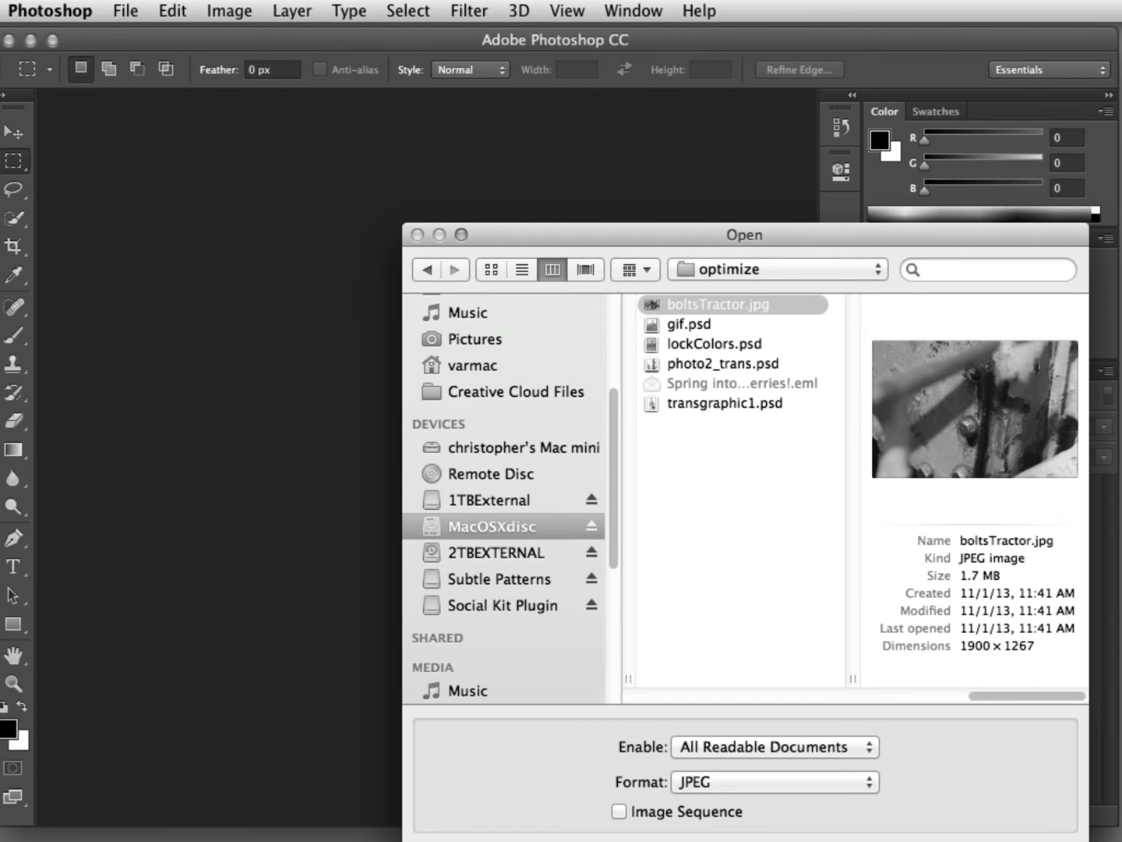
key("Return")
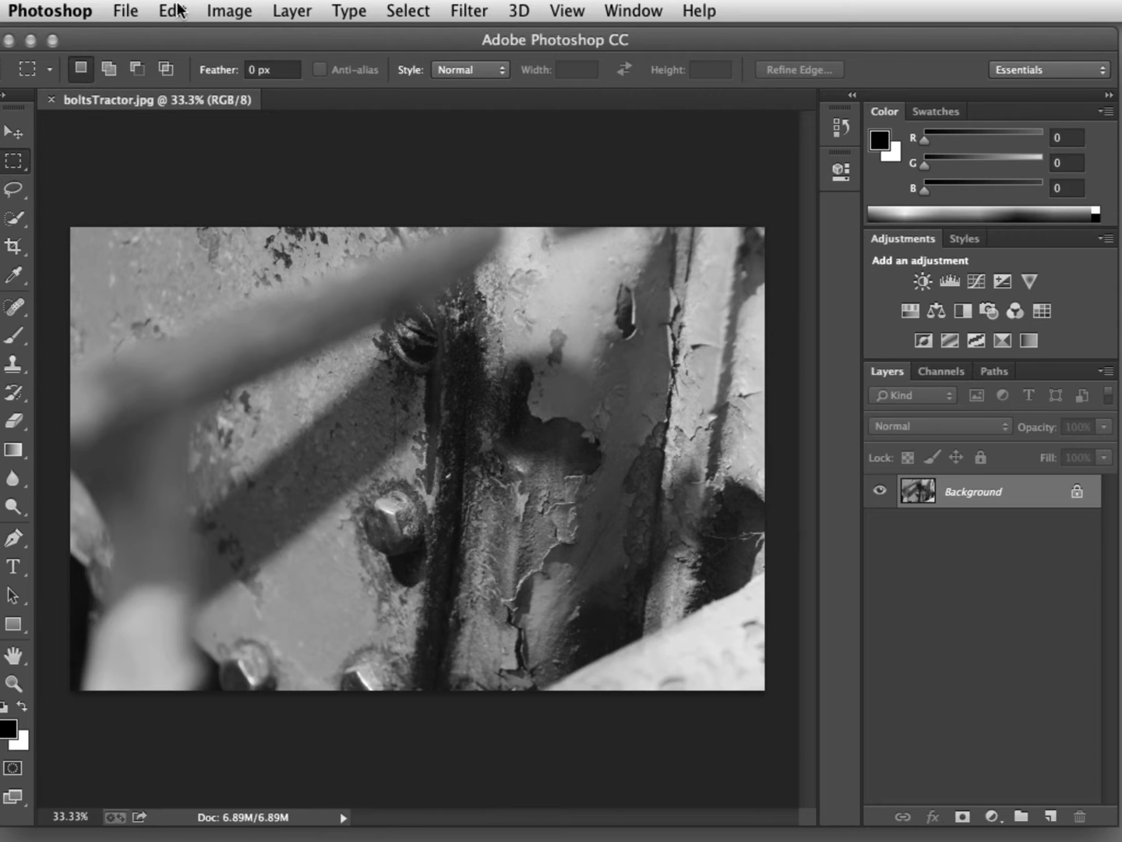
- Save the image as boltsTractor4Web.jpg in JPEG format with quality 12 (Maximum) and the Baseline ("Standard") option
left_click(125, 10)
left_click(141, 258)
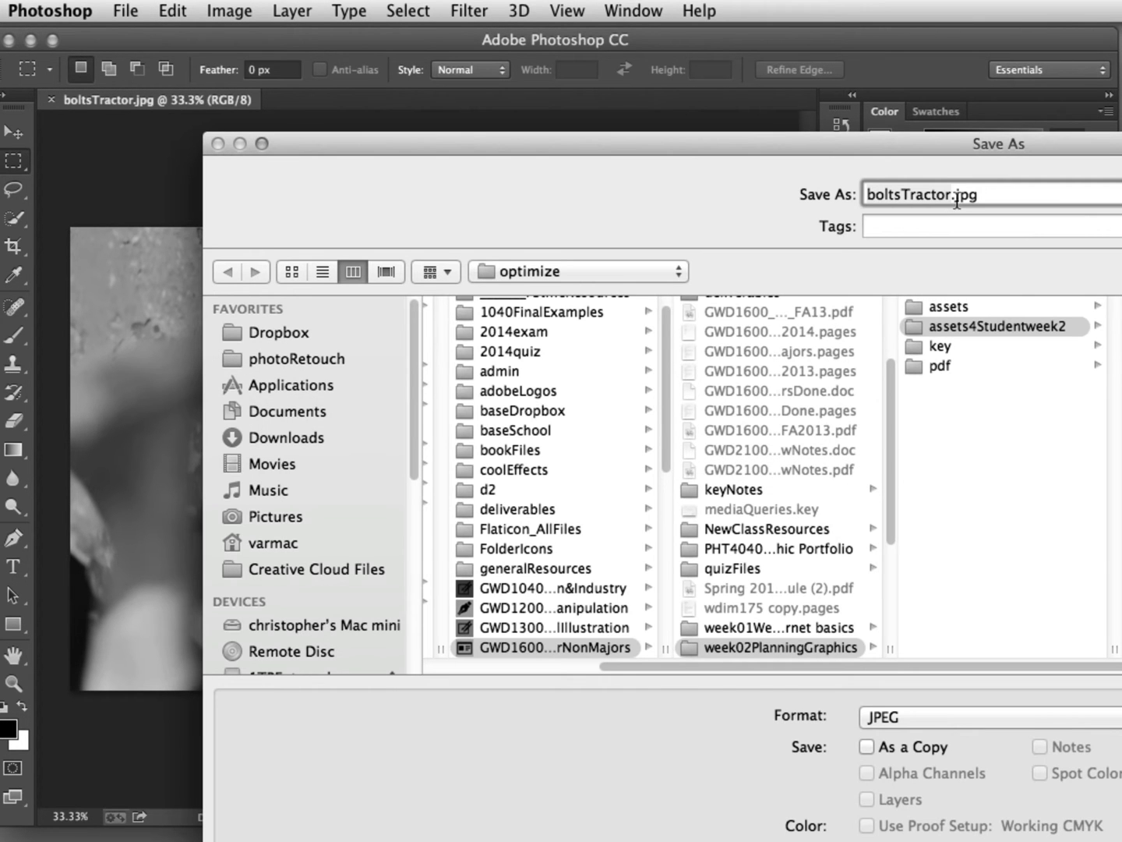
left_click(949, 200)
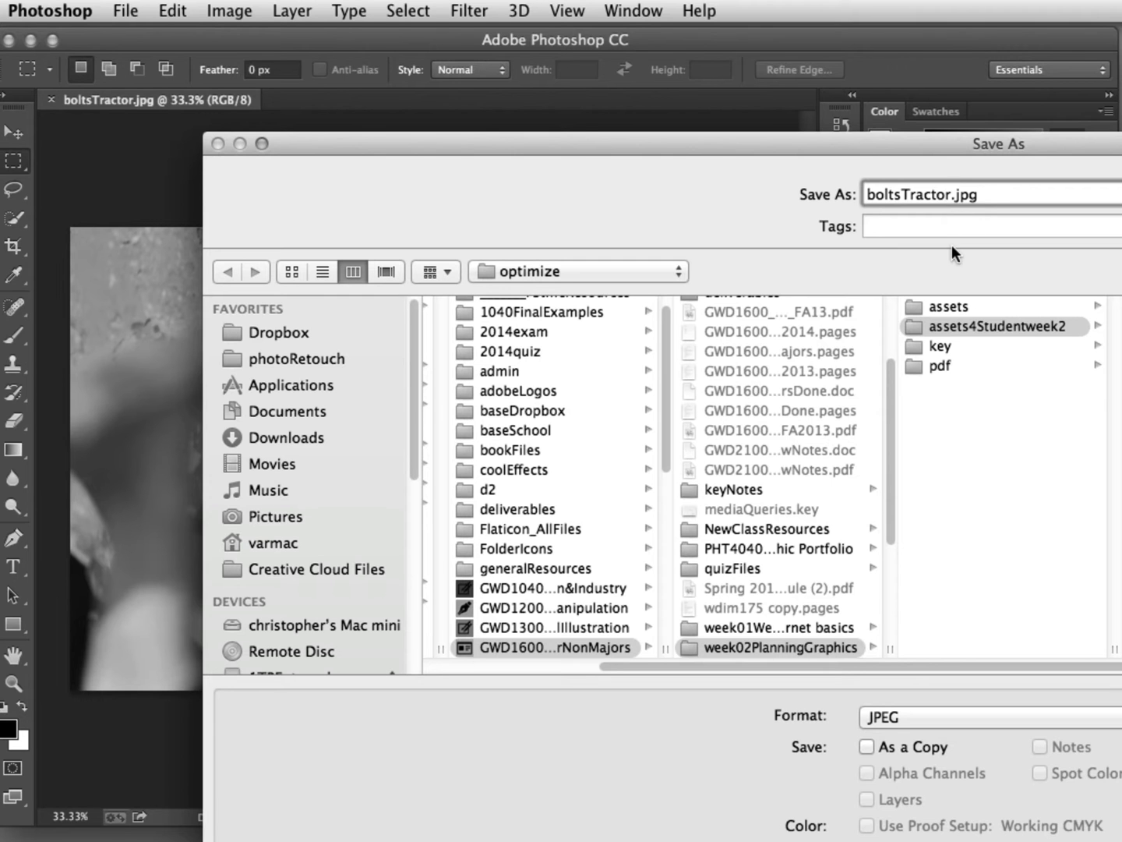
type("4Web")
key("Return")
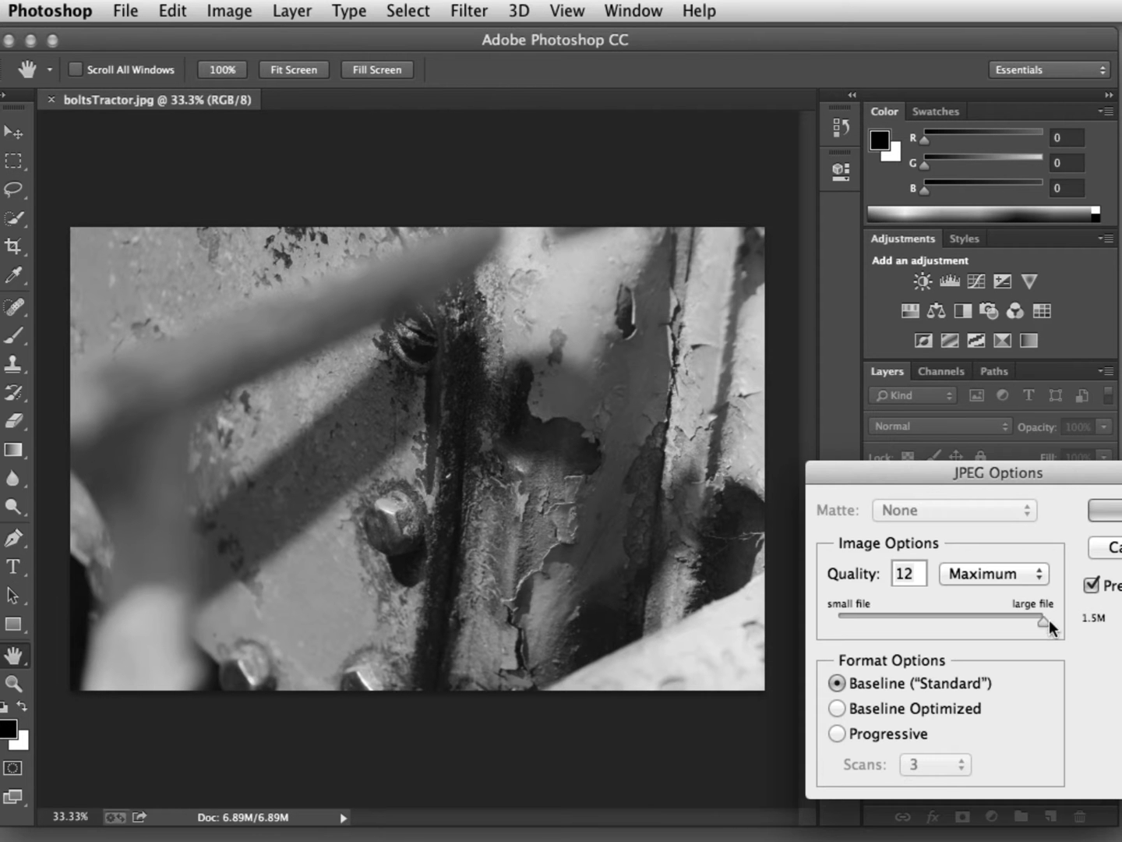
left_click(1107, 513)
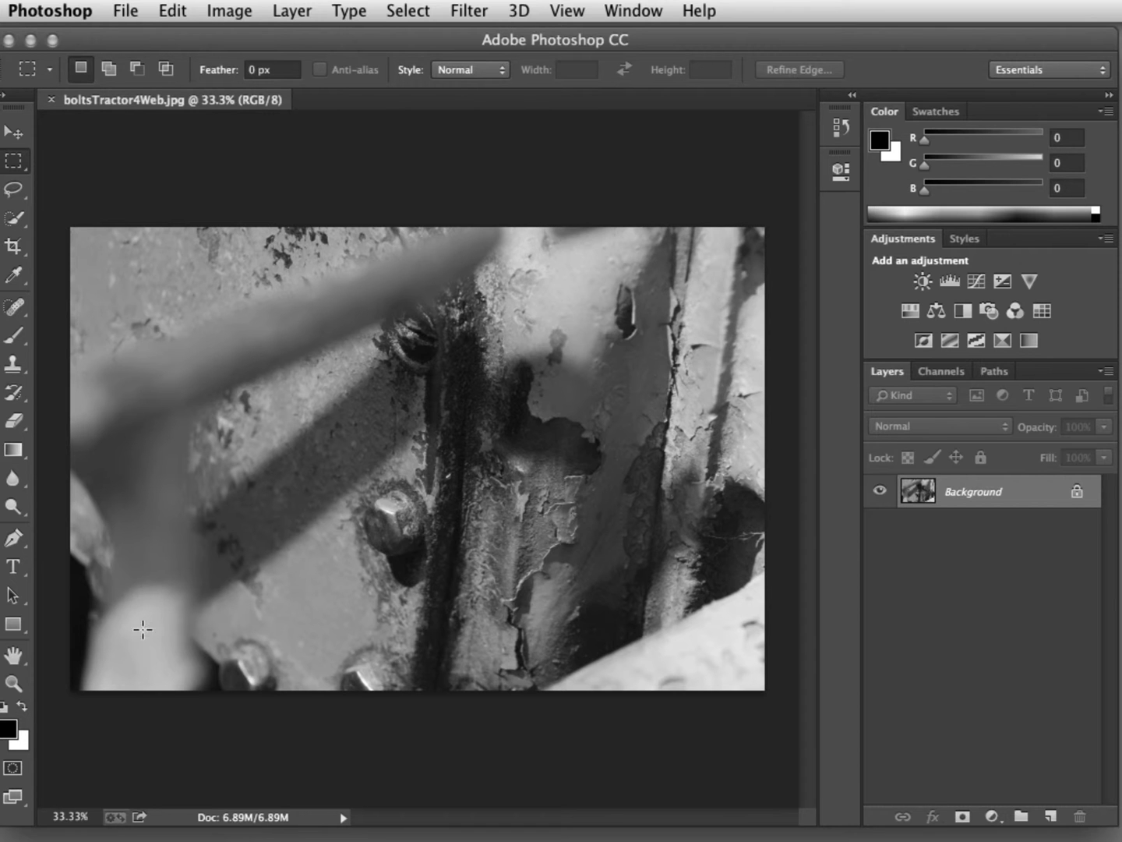
- Open the Image Size settings for boltsTractor4Web.jpg and move the dialog so all its options are in view
left_click(235, 14)
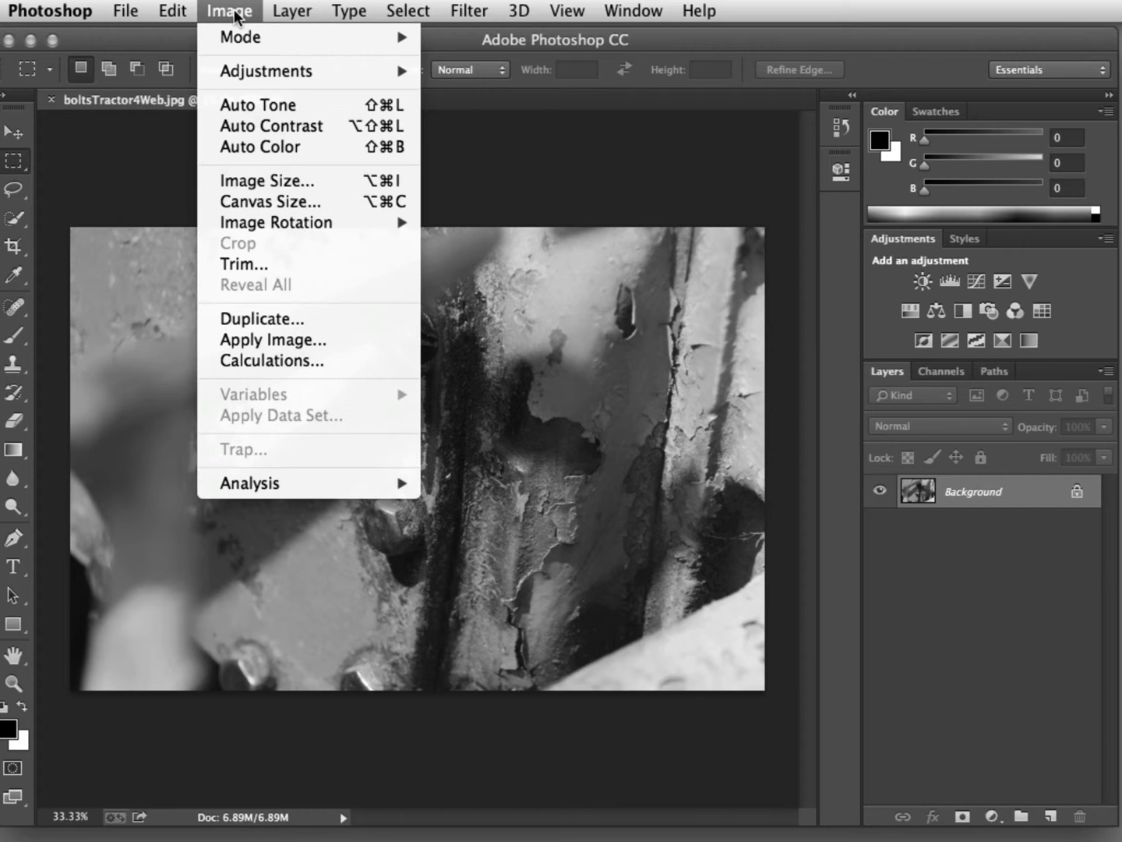
left_click(265, 181)
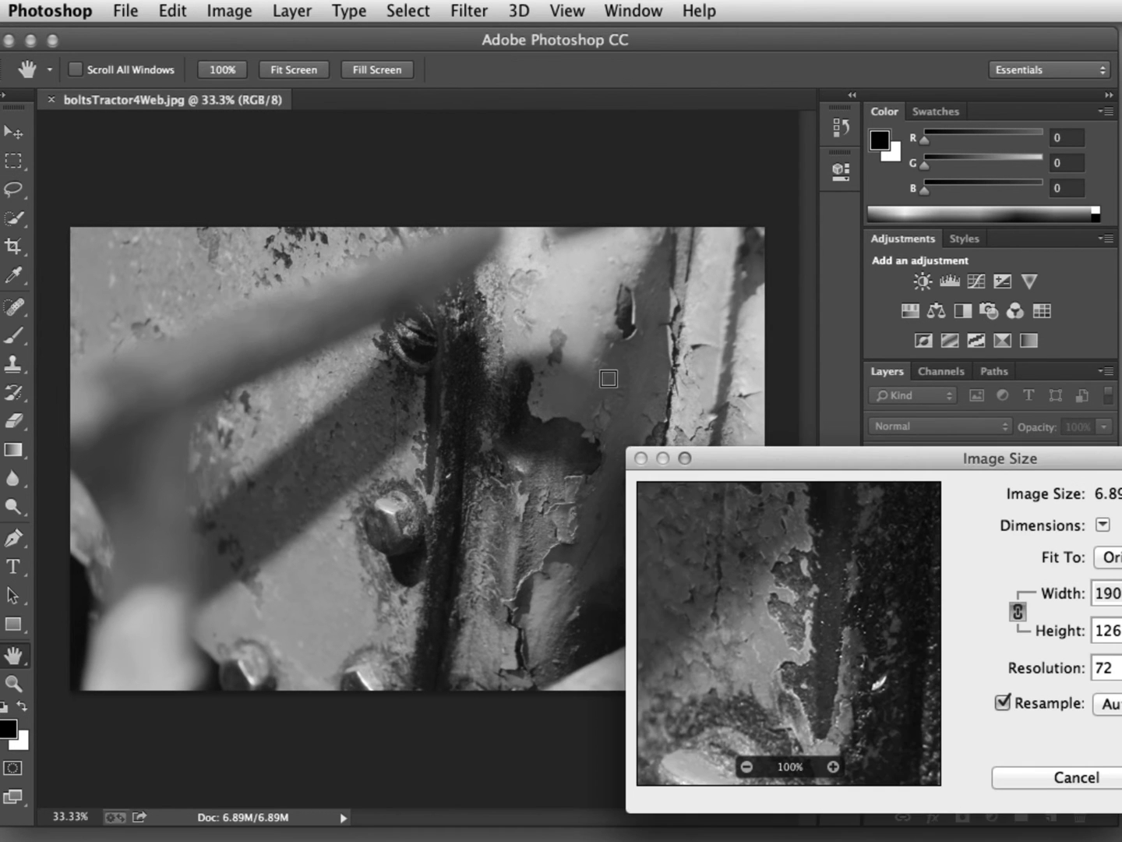
left_click_drag(899, 463, 490, 331)
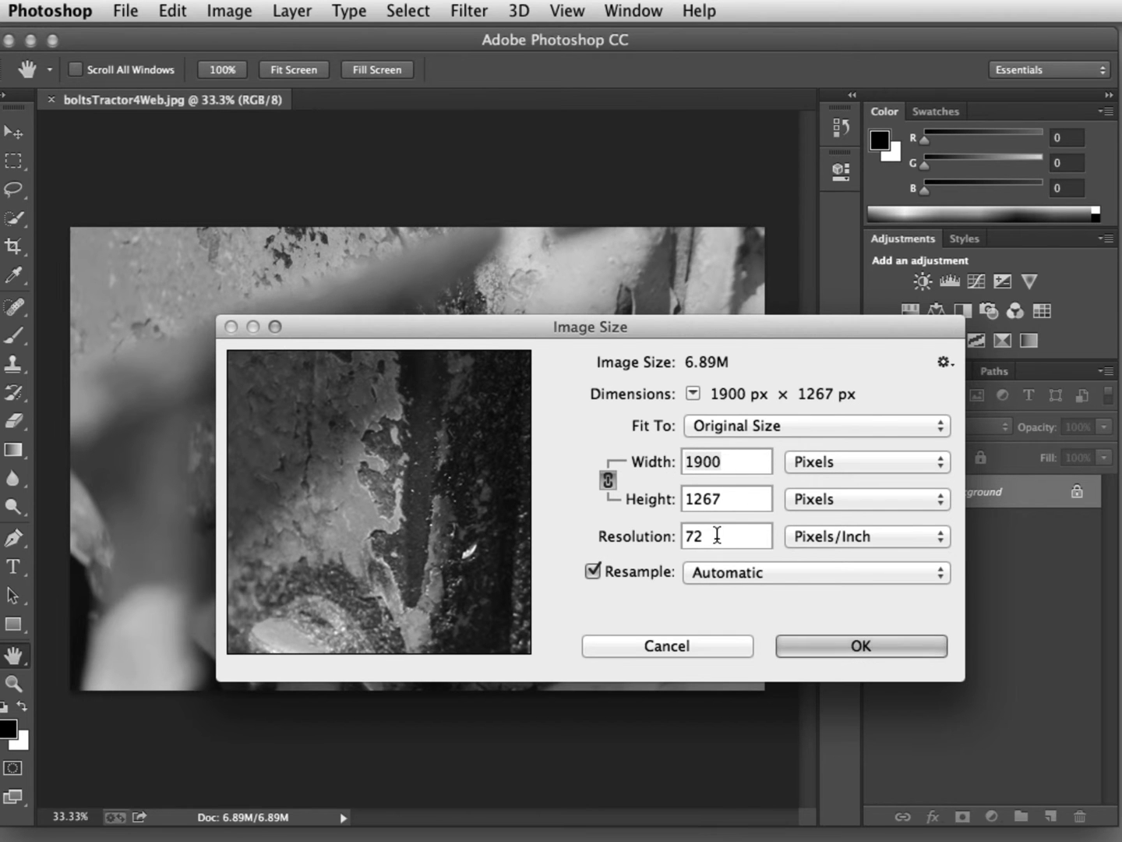
- Try a resolution of 150 pixels/inch with Resample on and inspect the detail in the preview
left_click_drag(718, 536, 673, 537)
type("150")
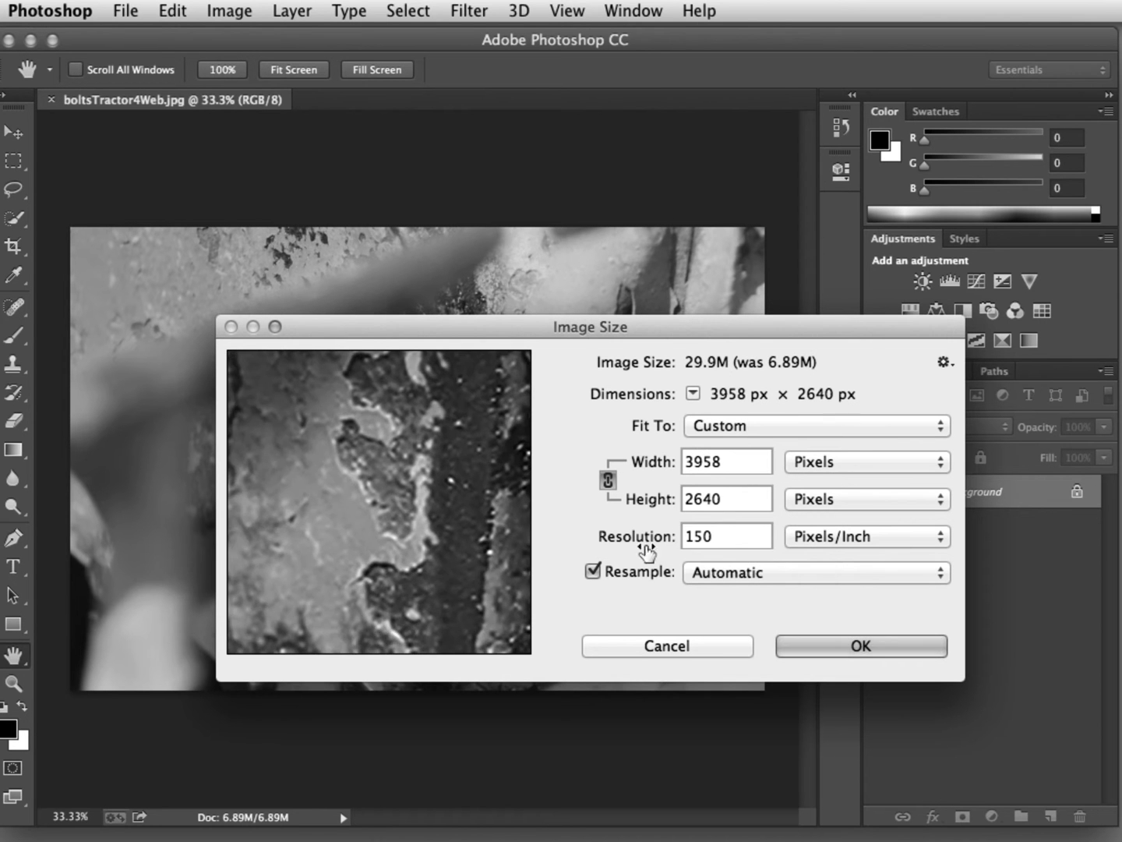
mouse_move(431, 556)
left_click_drag(428, 539, 363, 488)
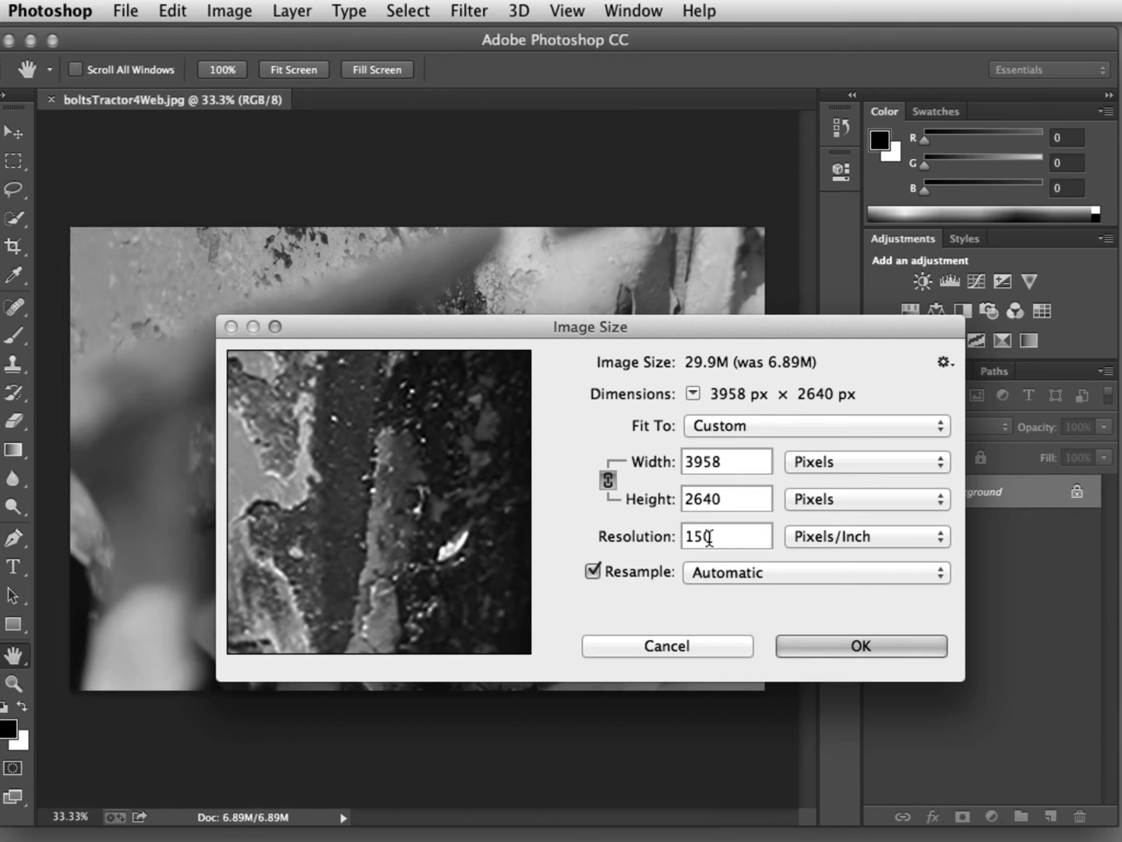
- Try a resolution of 300 pixels/inch and set it back to 72 pixels/inch
key("BackSpace")
key("BackSpace")
key("BackSpace")
type("300")
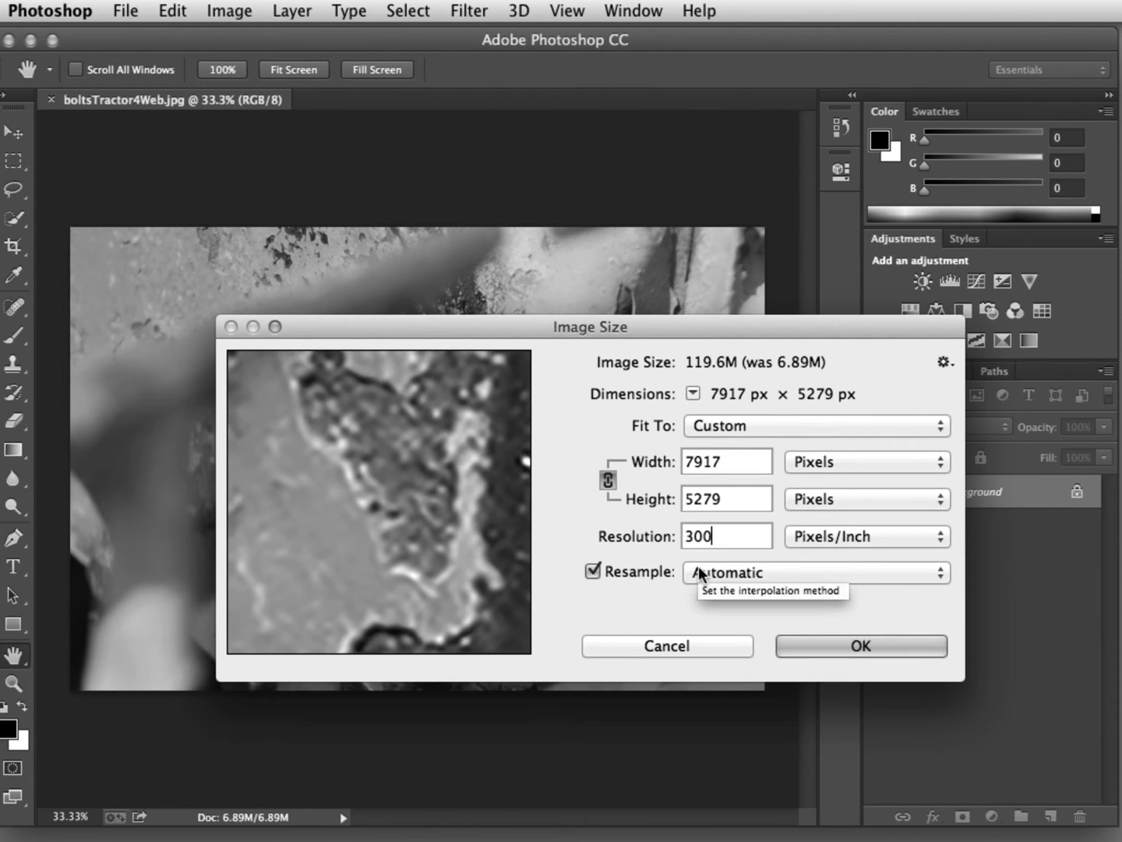
left_click_drag(725, 535, 646, 530)
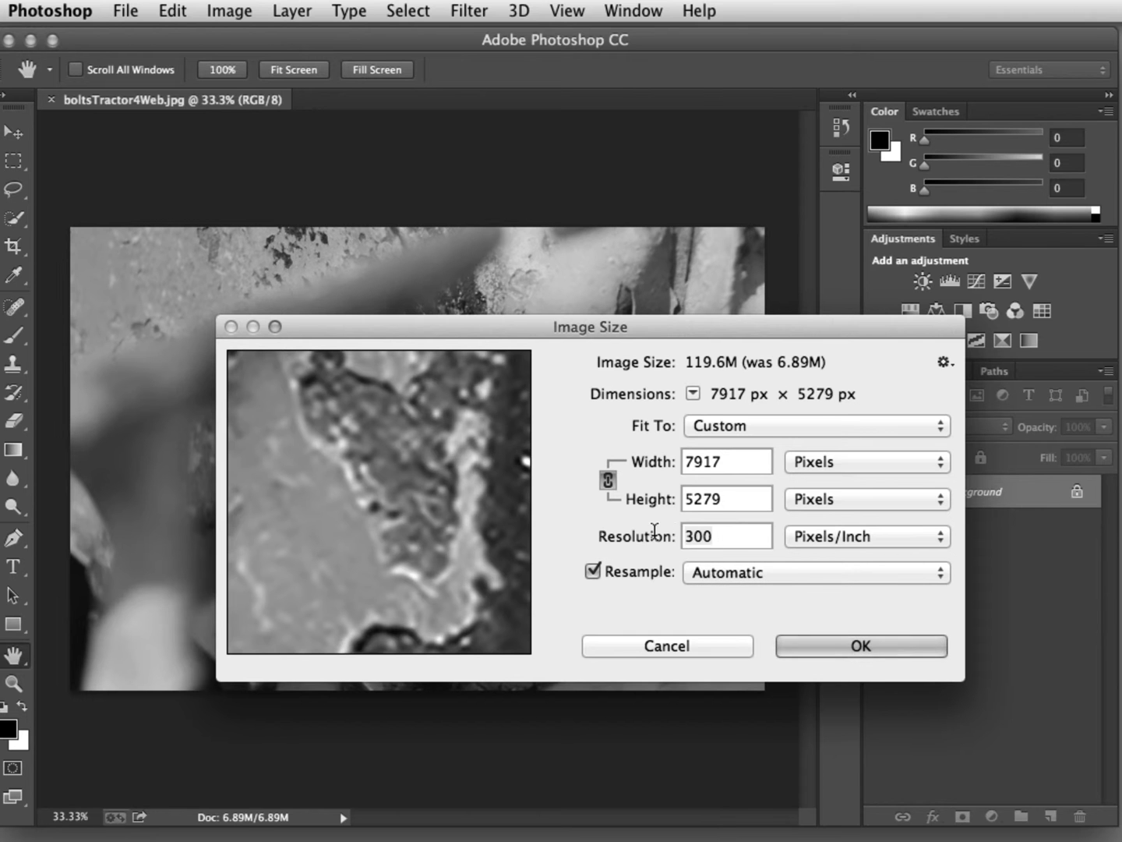
type("72")
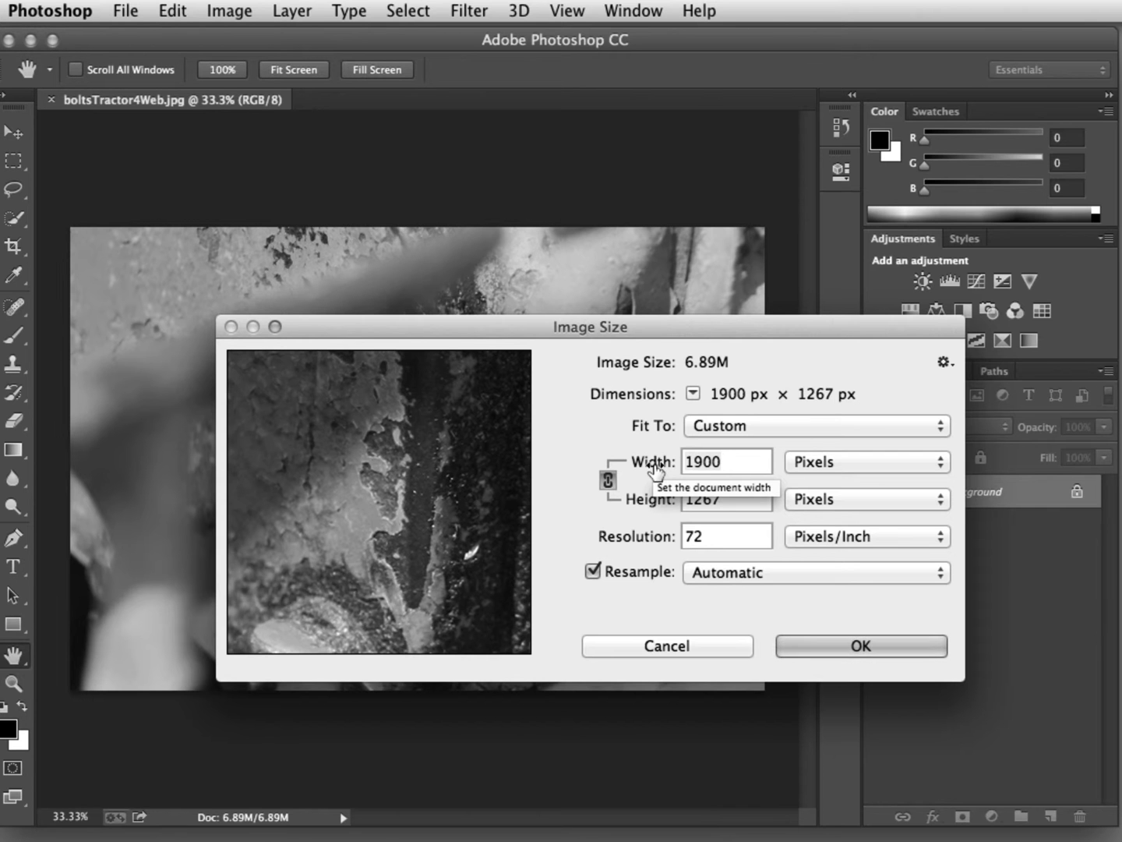
- Resize the image to a width of 400 pixels with the proportions linked
type("400")
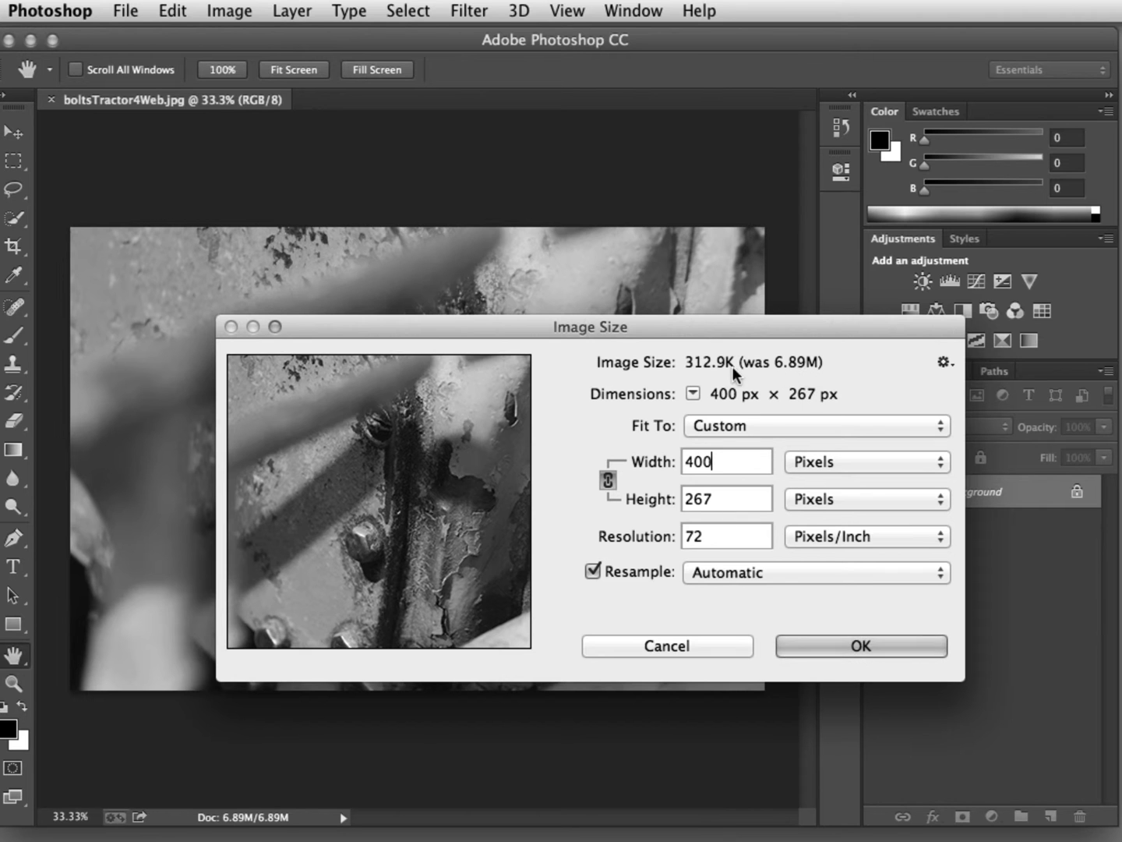
left_click(836, 645)
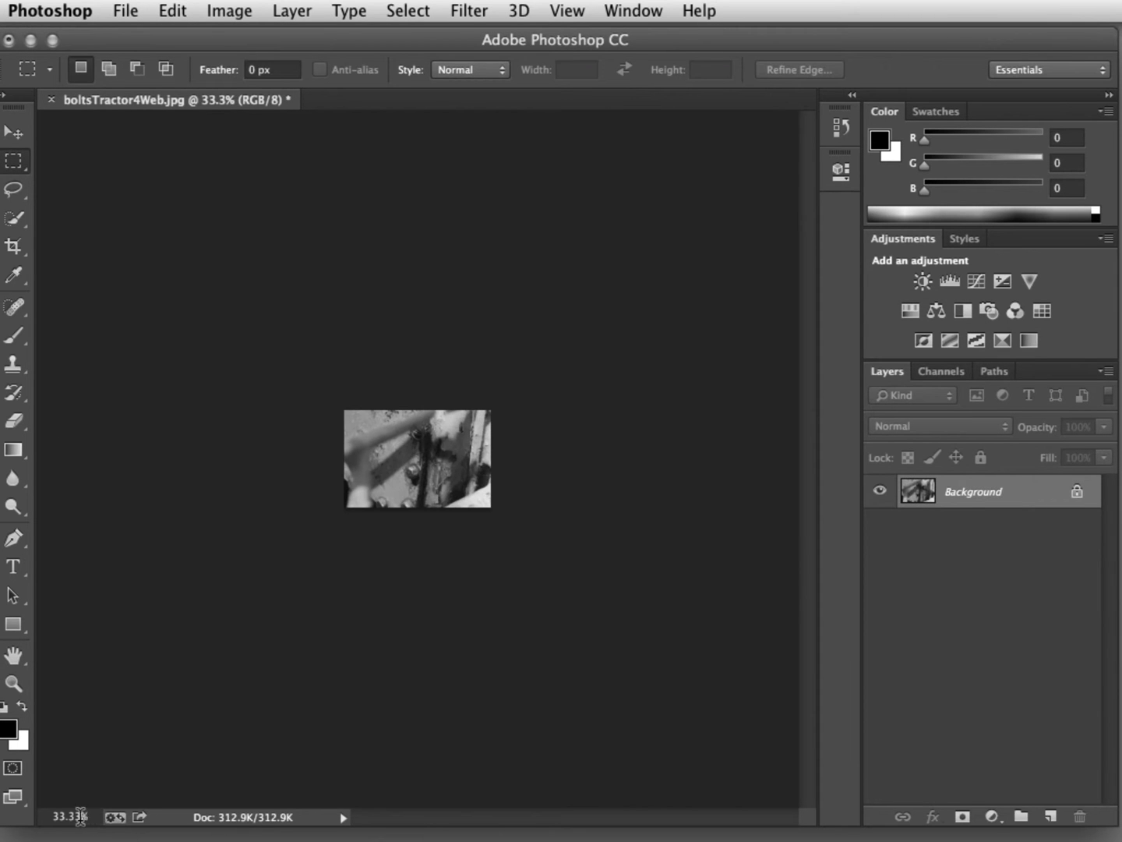
- View the resized image at 50% and at 80% magnification
left_click(80, 816)
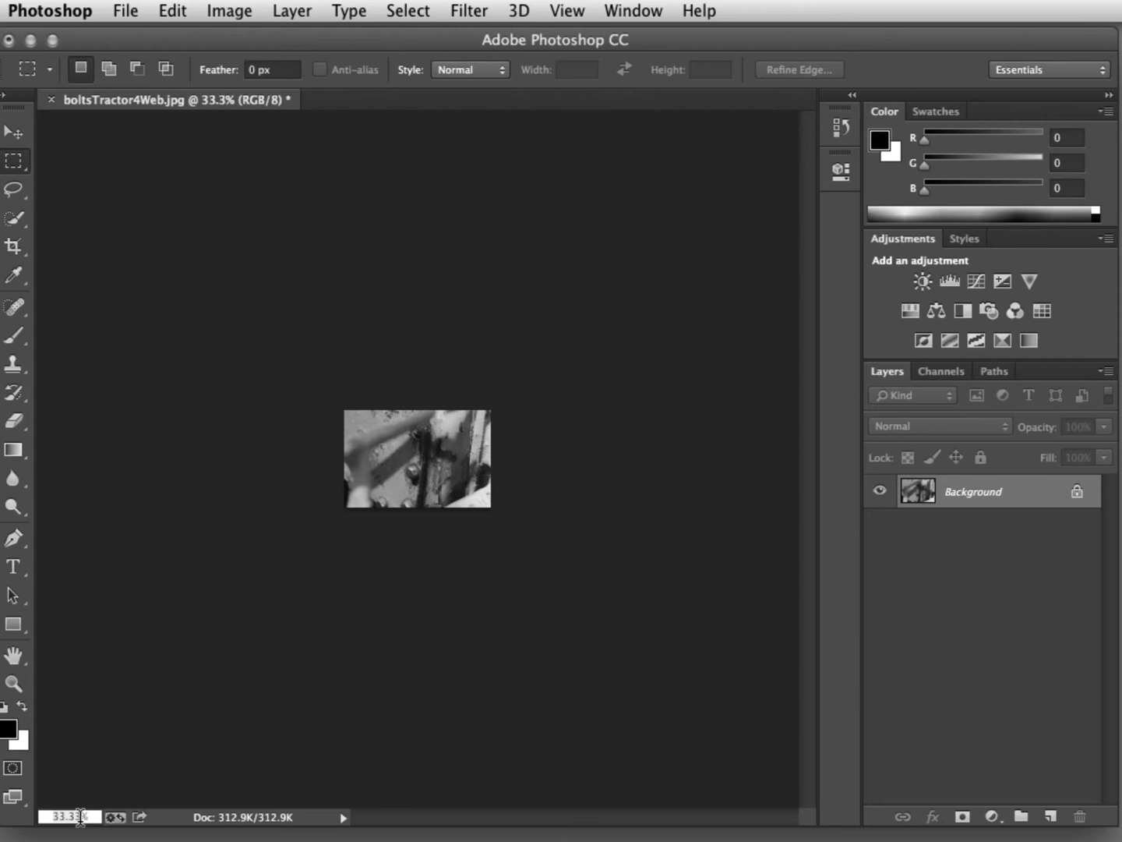
type("50")
key("Return")
left_click(69, 816)
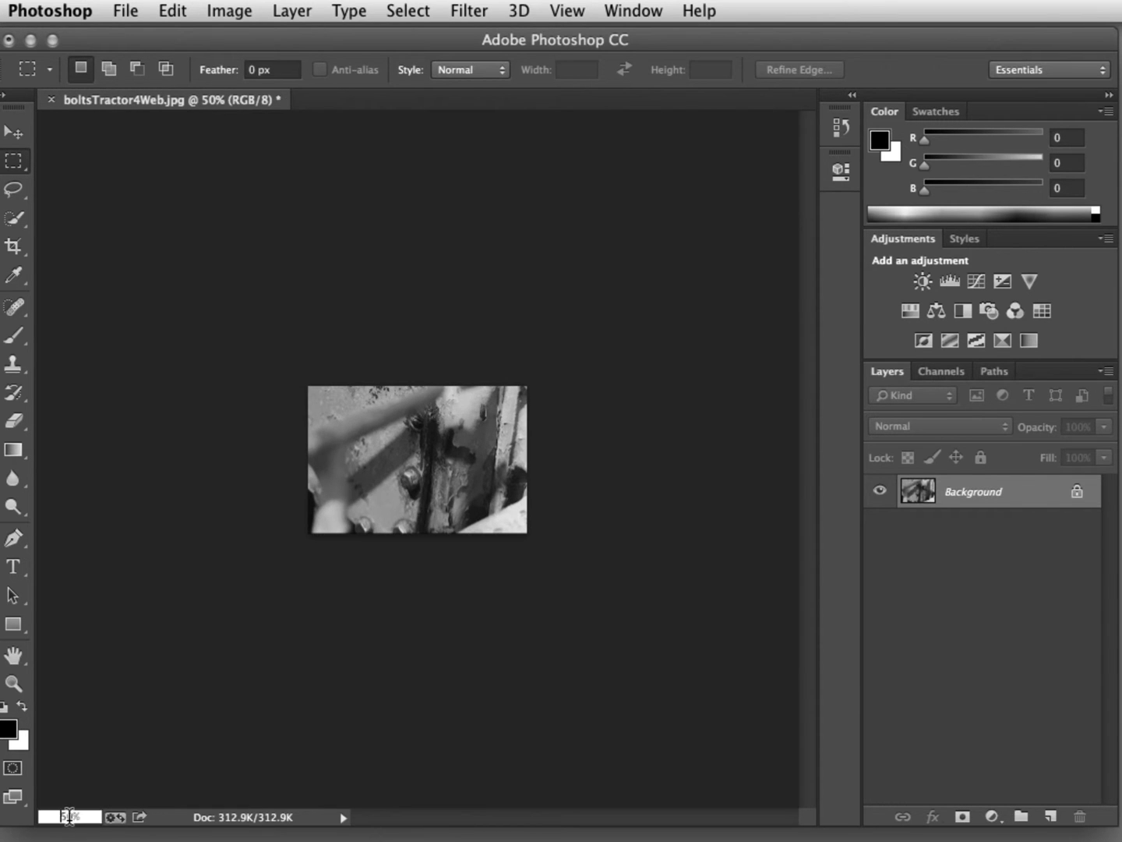
type("80")
key("Return")
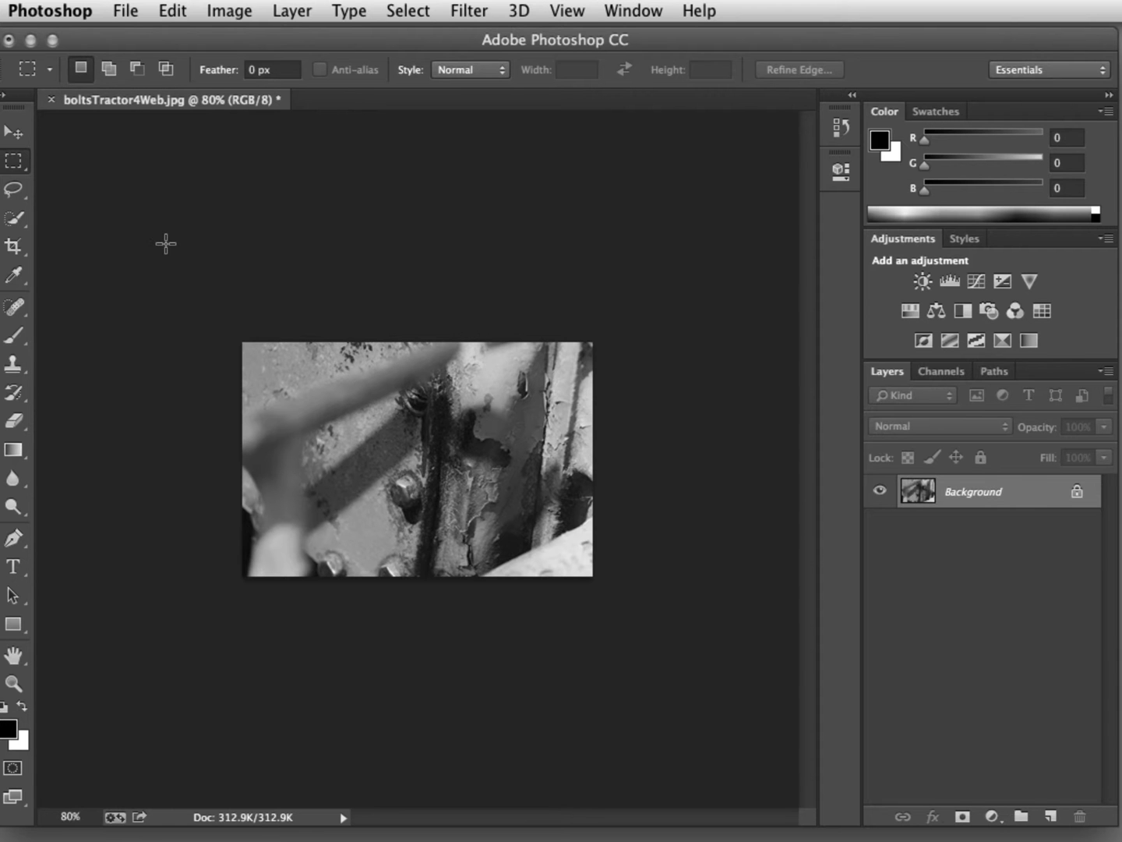
- Open Save for Web for the resized image and show the original beside three optimized versions in 4-Up view
left_click(127, 11)
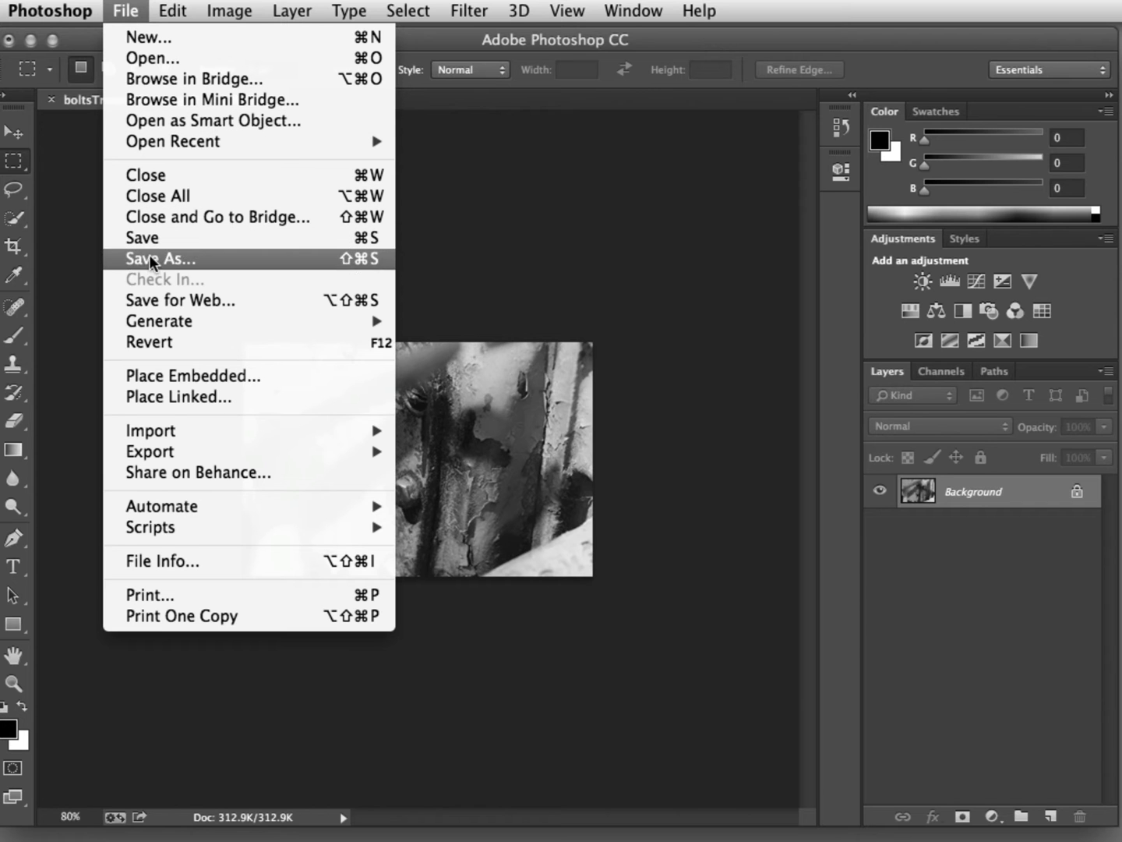
left_click(150, 299)
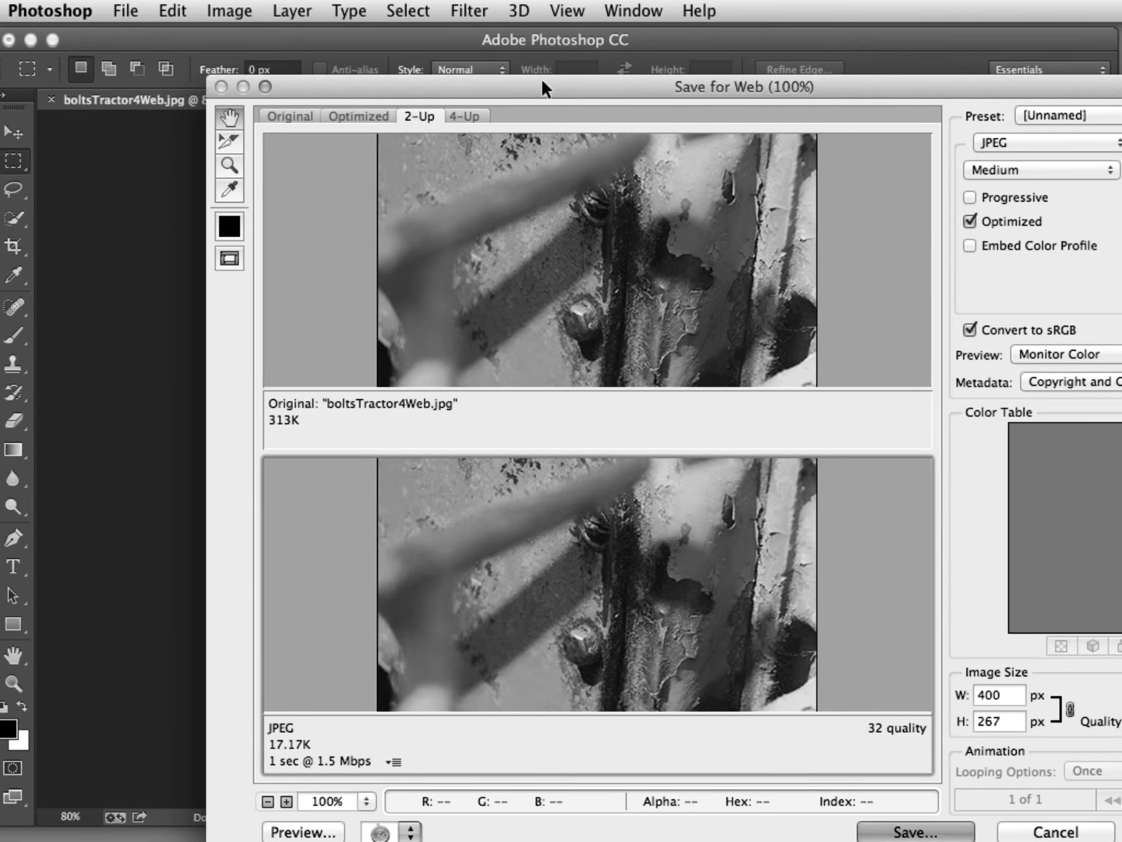
left_click_drag(542, 79, 342, 38)
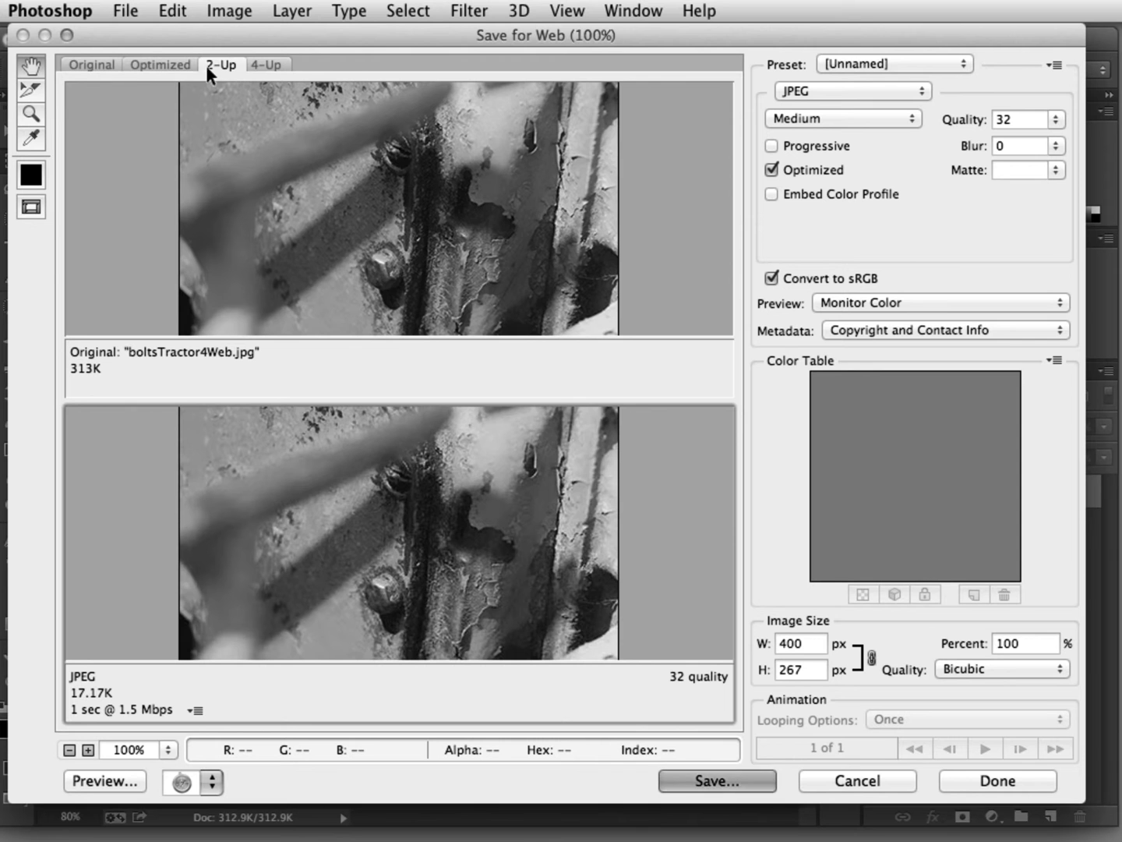
left_click(255, 63)
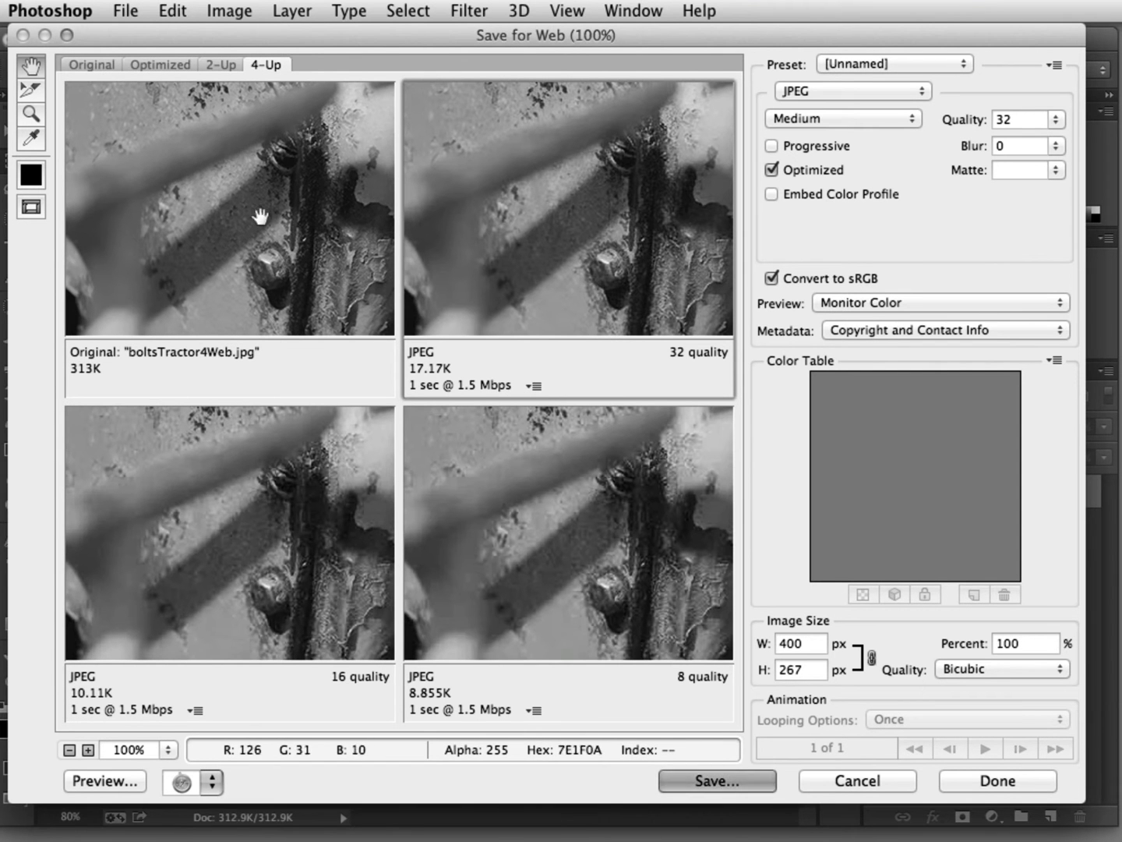
- Compare the right part of the image across the four previews and select the 16 quality JPEG version
left_click(180, 190)
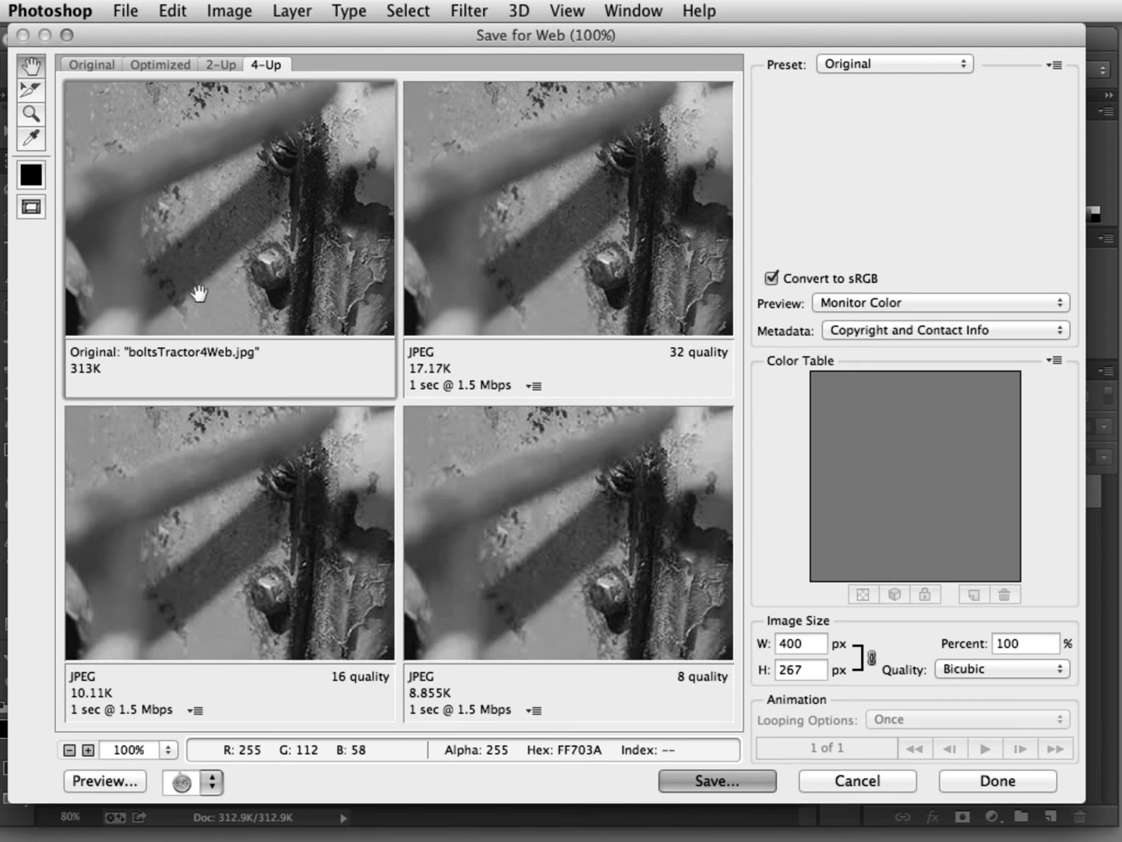
left_click_drag(200, 293, 35, 201)
mouse_move(215, 249)
left_mouse_down()
mouse_move(319, 286)
mouse_move(188, 276)
mouse_move(230, 233)
left_mouse_up()
left_click(312, 493)
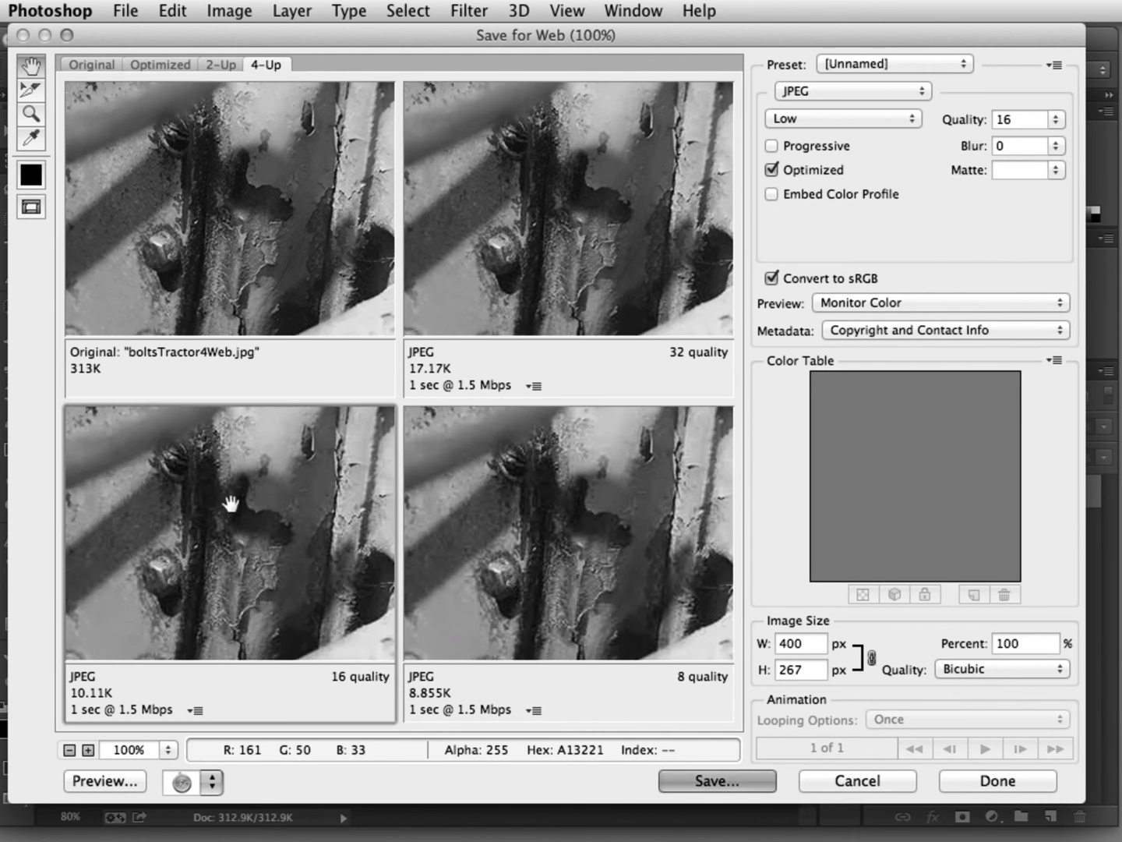
- Change the 32 quality JPEG preview to the GIF 128 Dithered preset
left_click_drag(554, 522, 671, 421)
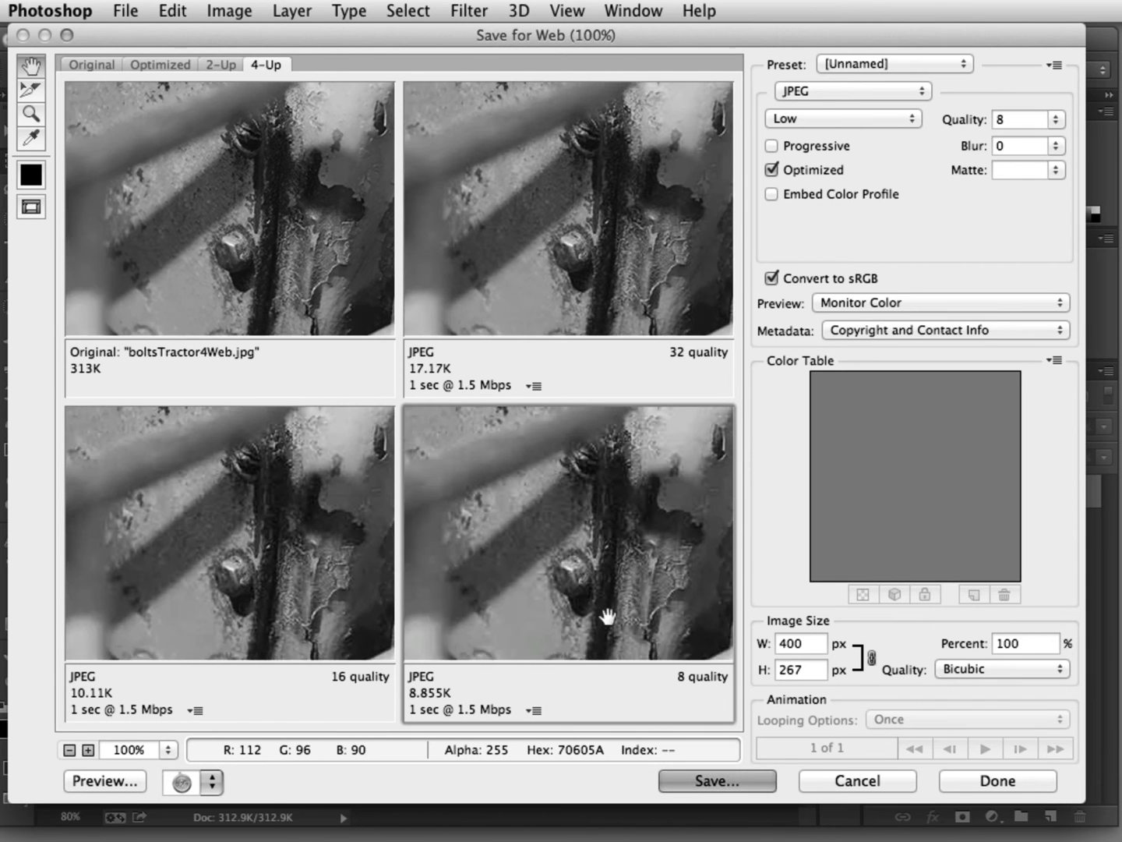
left_click_drag(606, 616, 456, 576)
left_click_drag(221, 276, 180, 212)
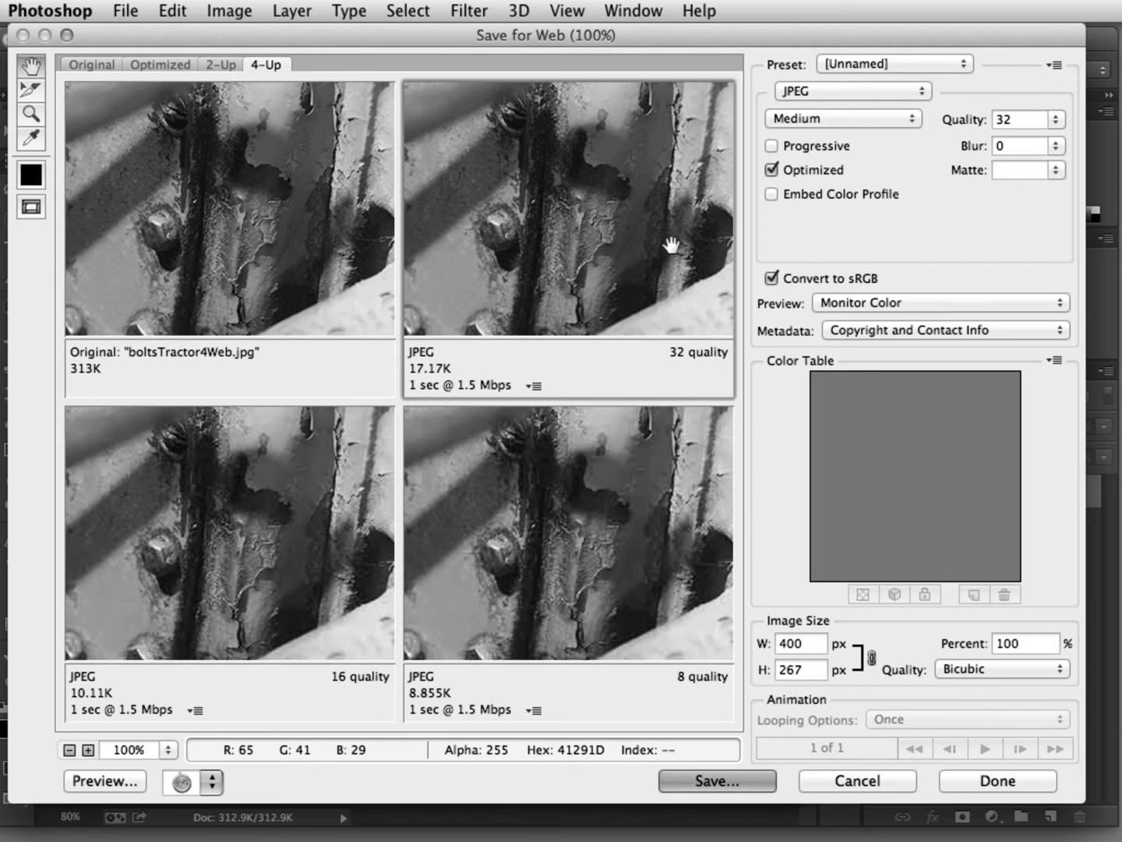
left_click(878, 64)
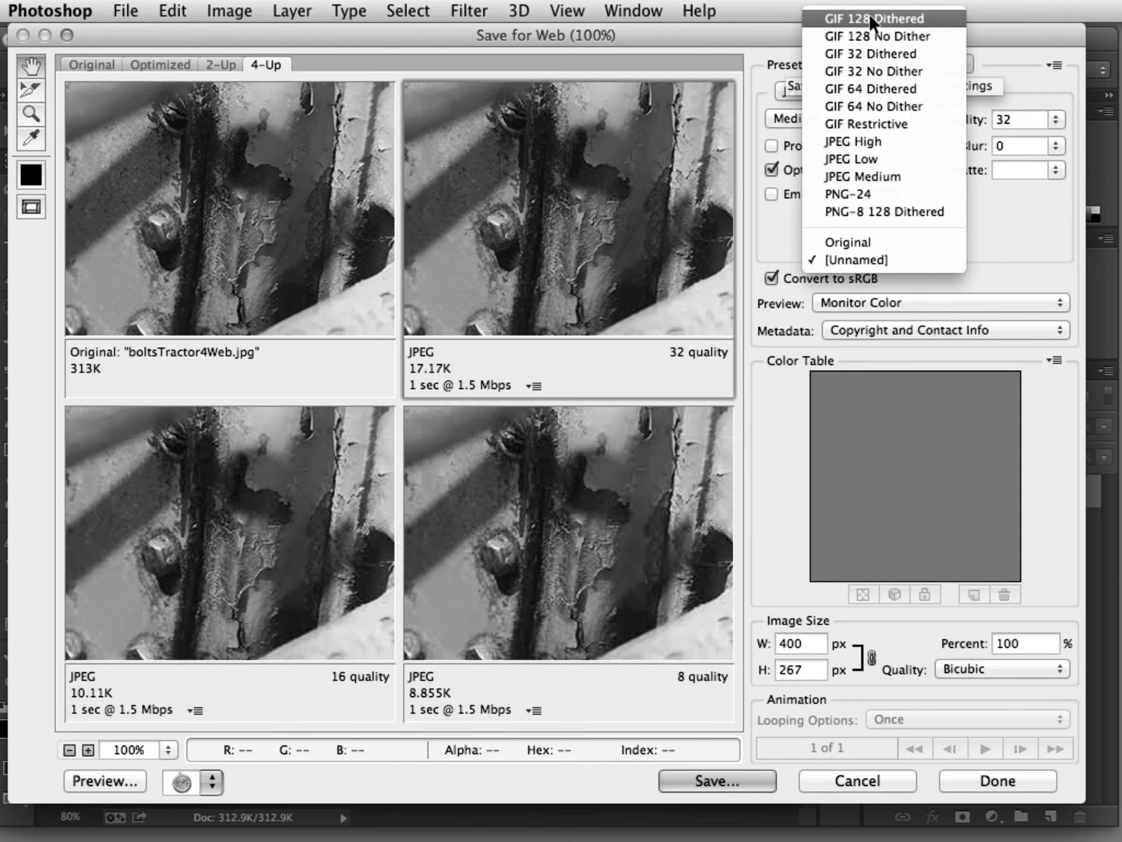
left_click(869, 17)
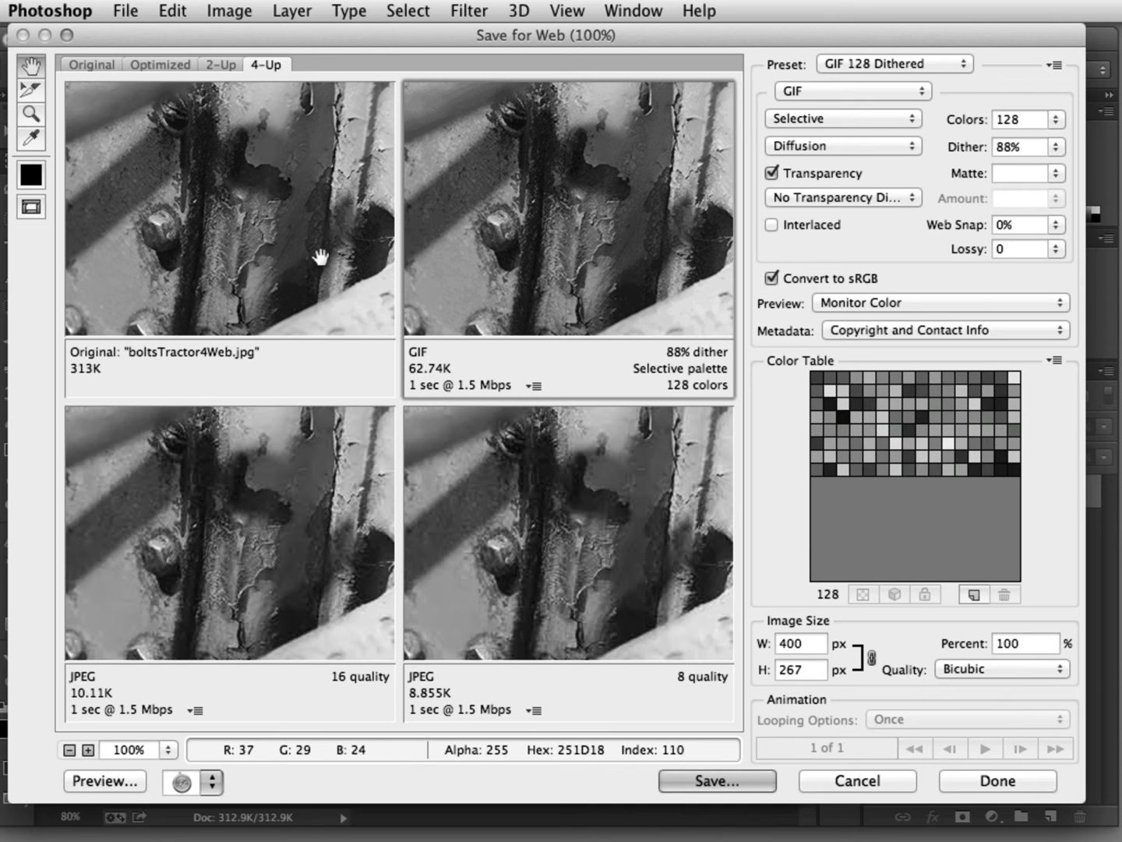
- Change the 16 quality JPEG preview to the PNG-24 preset
left_click_drag(417, 243, 466, 180)
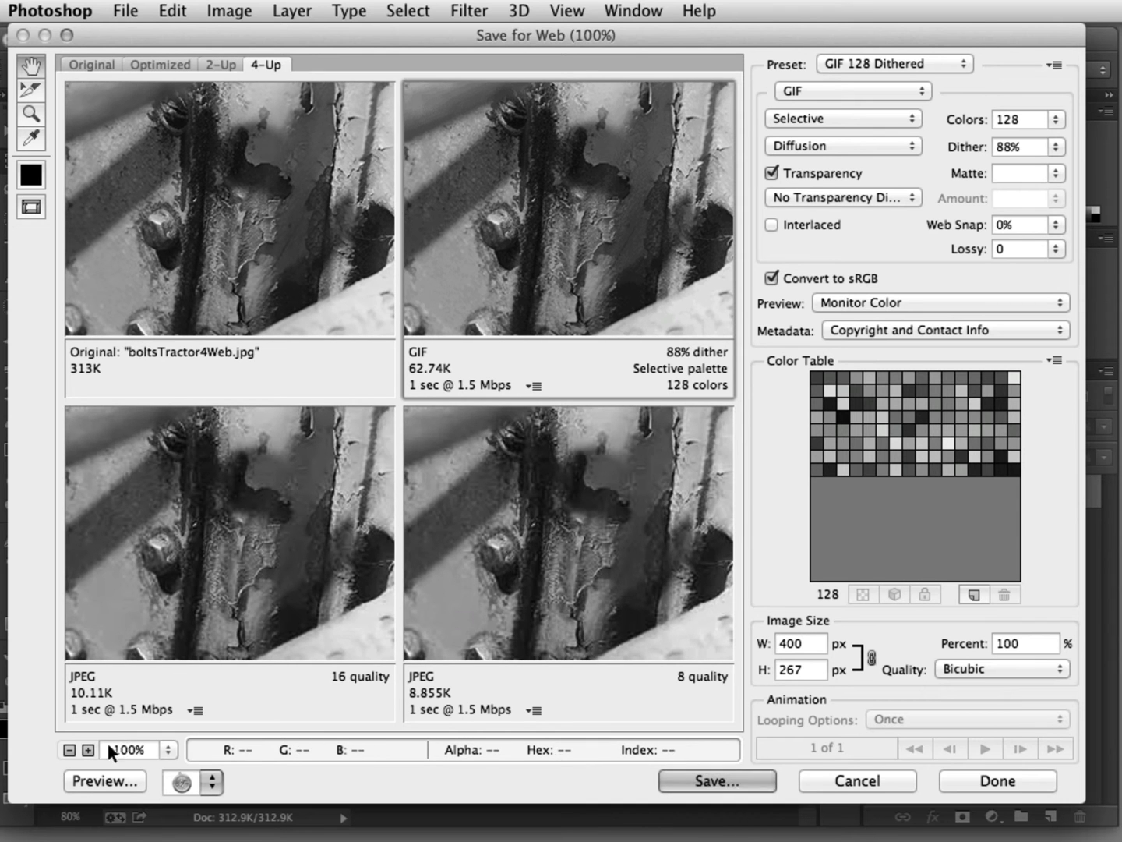
left_click(87, 749)
left_click(87, 749)
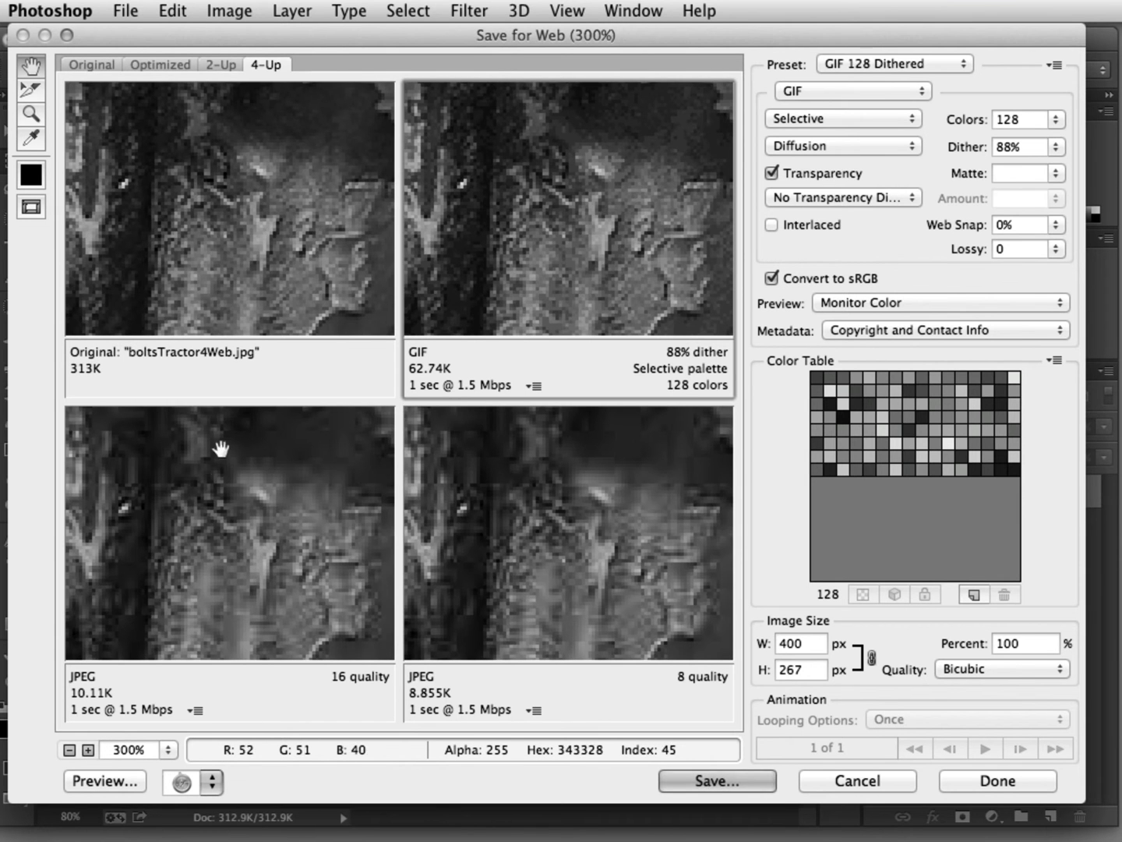
left_click_drag(242, 327, 421, 233)
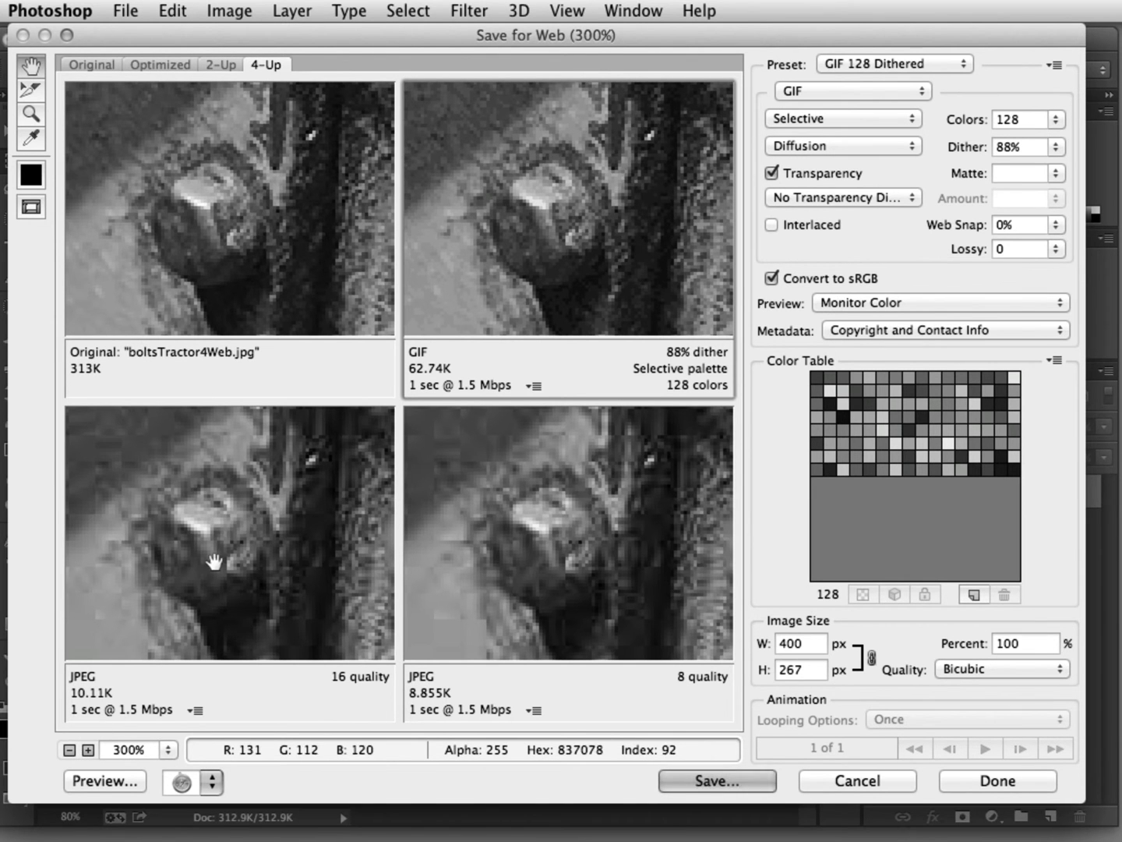
left_click(296, 583)
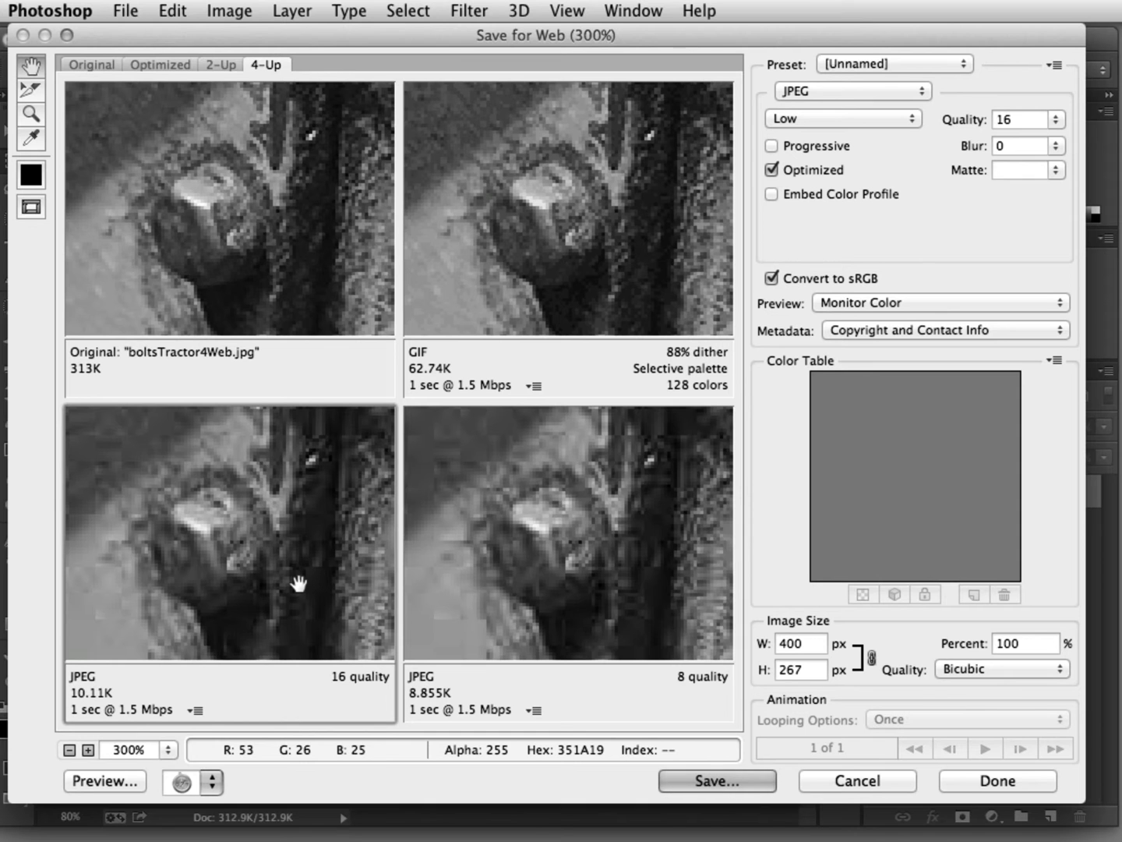
left_click(842, 63)
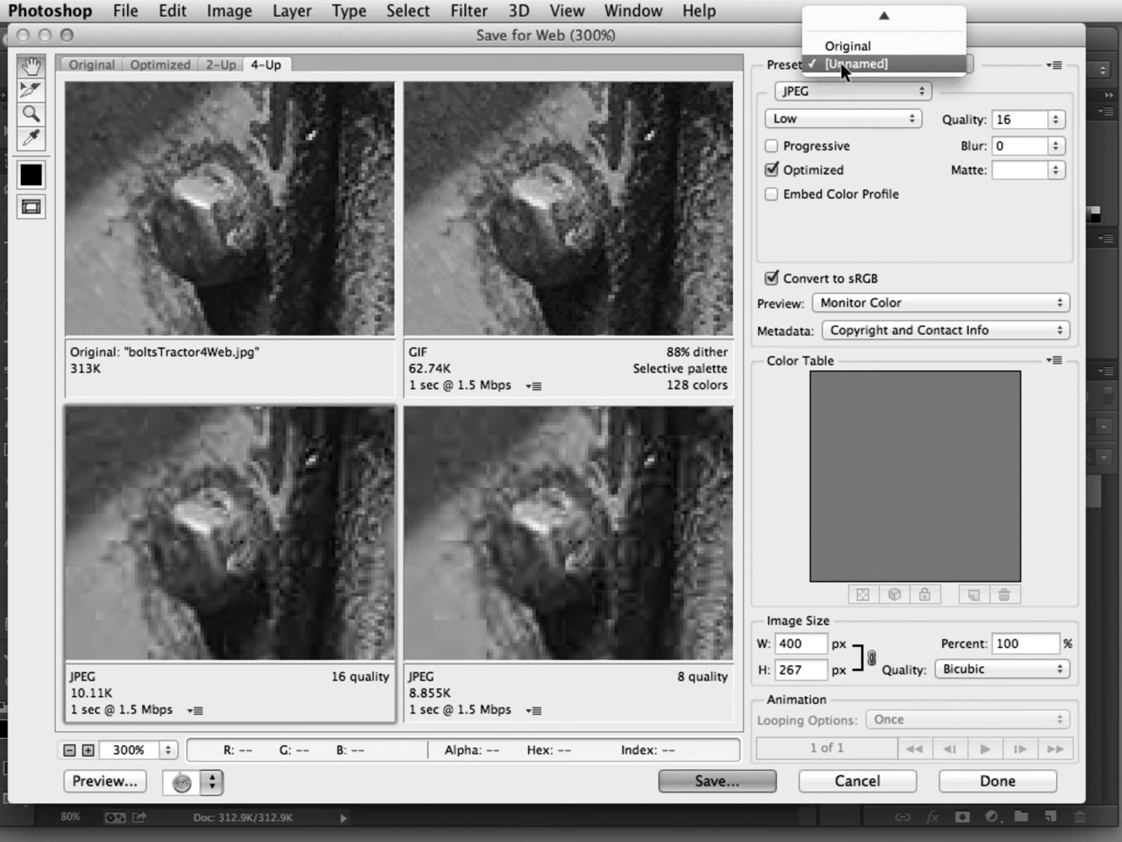
left_click(856, 125)
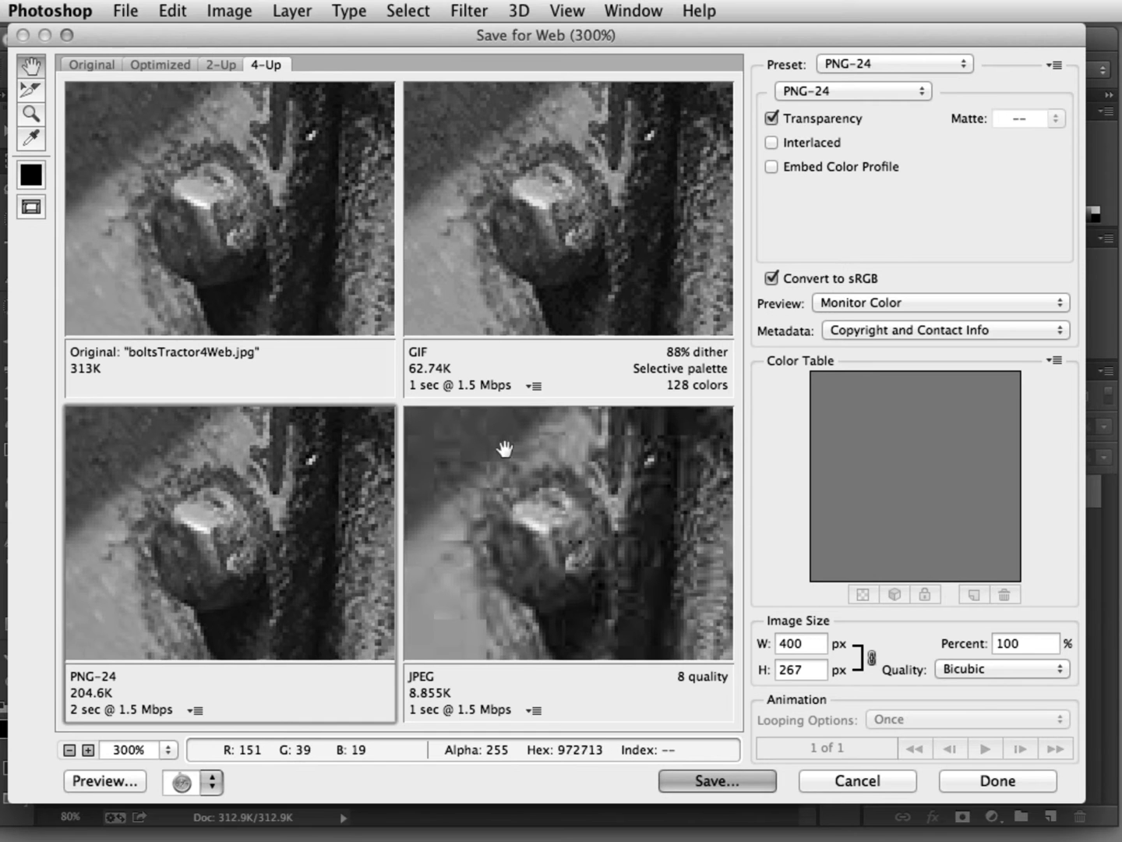
- Change the 8 quality JPEG preview to the JPEG High preset
left_click(521, 515)
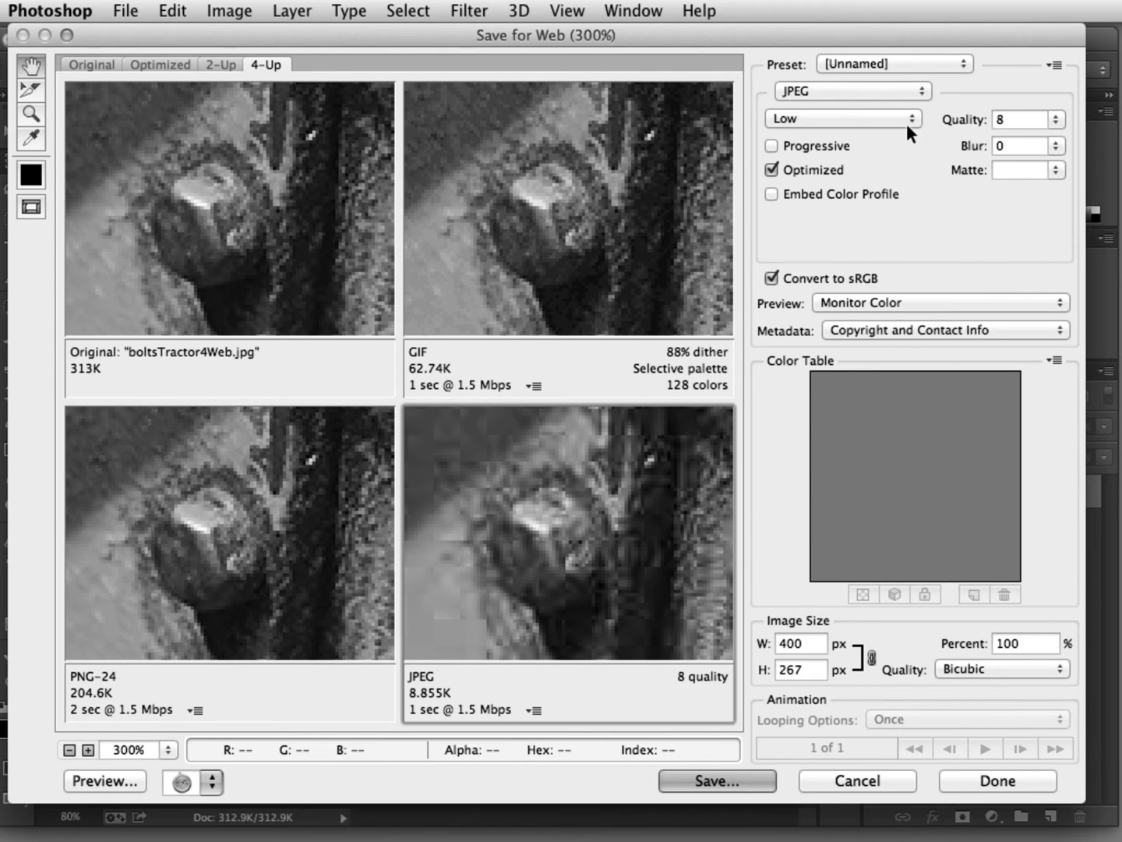
left_click(872, 118)
left_click(890, 60)
left_click(890, 61)
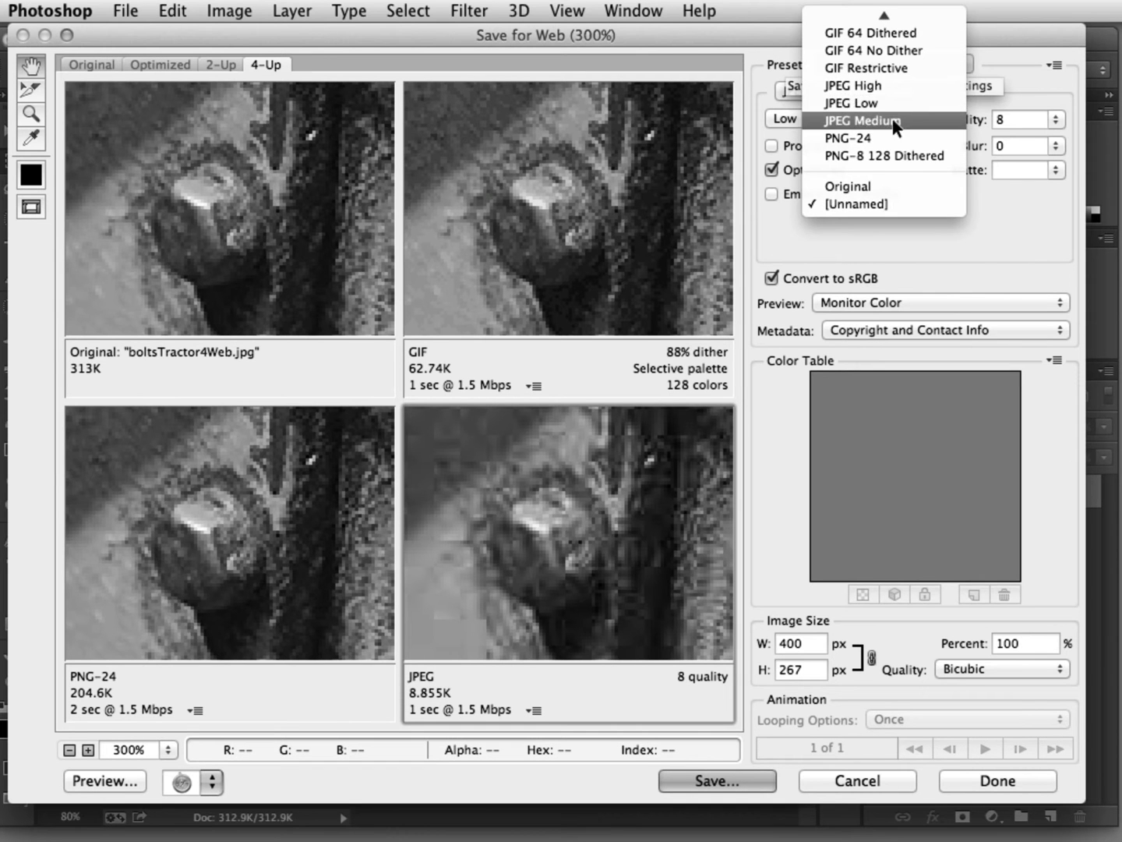
left_click(886, 86)
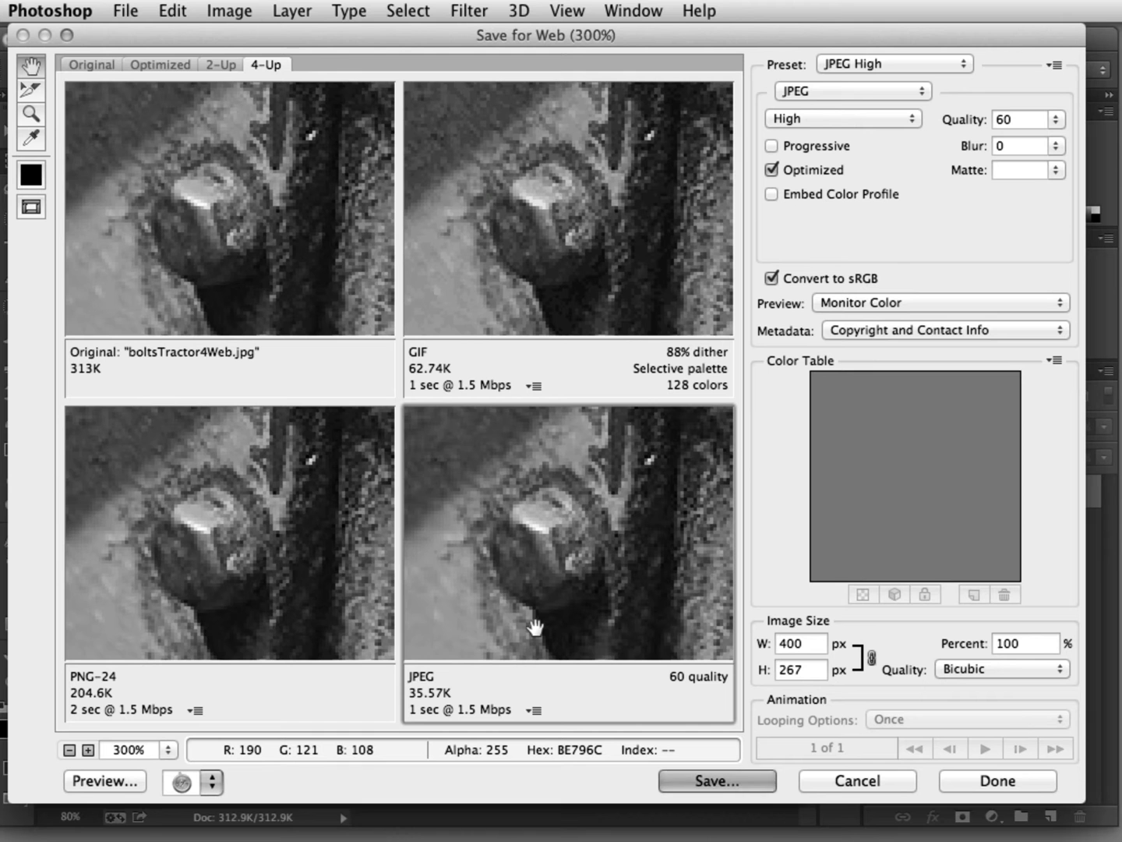
- Compare the bolt detail across the PNG-24, JPEG and GIF previews and select the GIF version
mouse_move(536, 626)
left_mouse_down()
mouse_move(432, 559)
mouse_move(432, 516)
mouse_move(470, 530)
mouse_move(397, 512)
mouse_move(612, 587)
mouse_move(599, 651)
mouse_move(531, 631)
left_mouse_up()
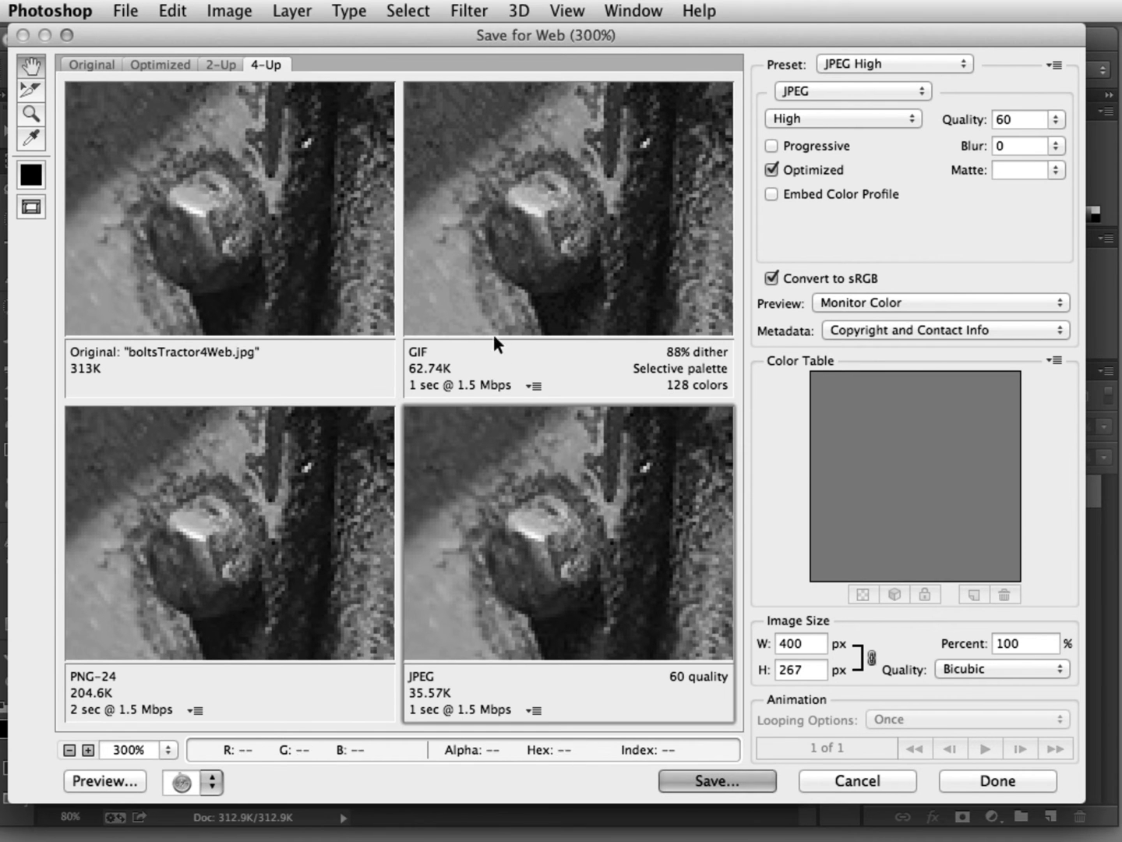
left_click(499, 295)
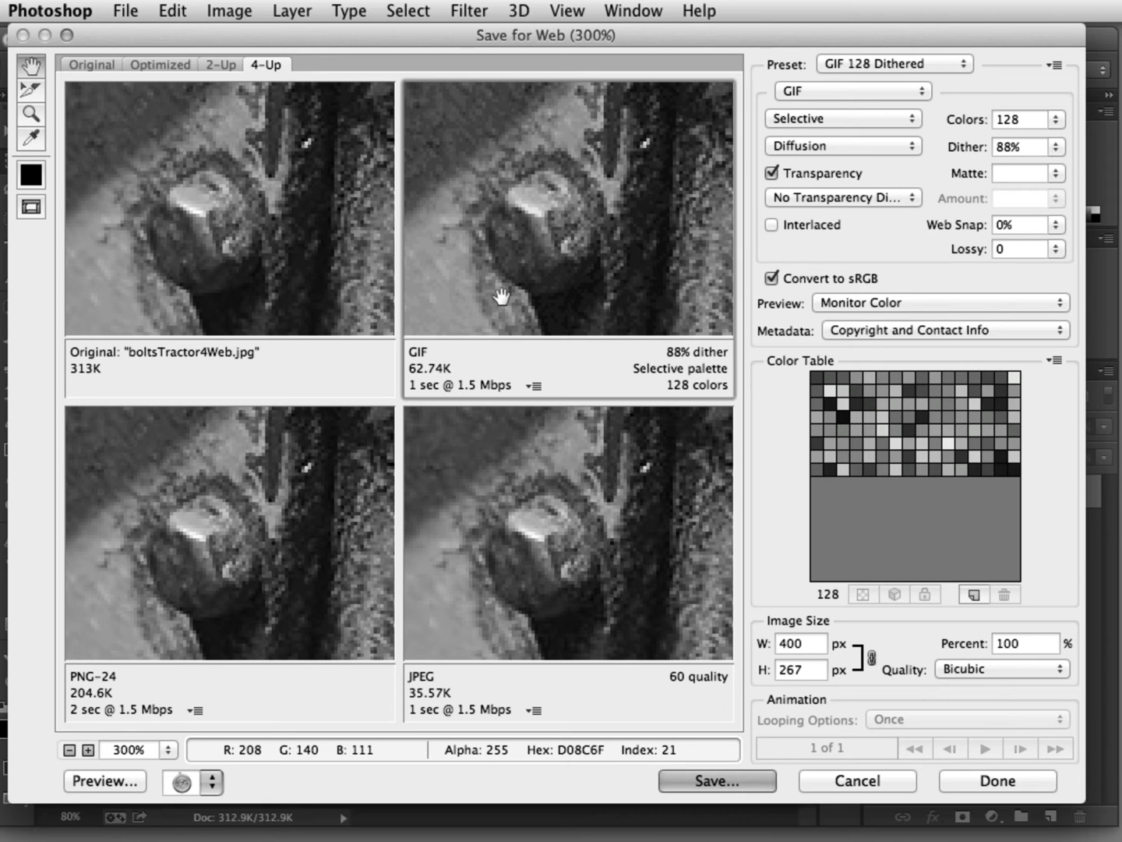
left_click(536, 476)
left_click(570, 246)
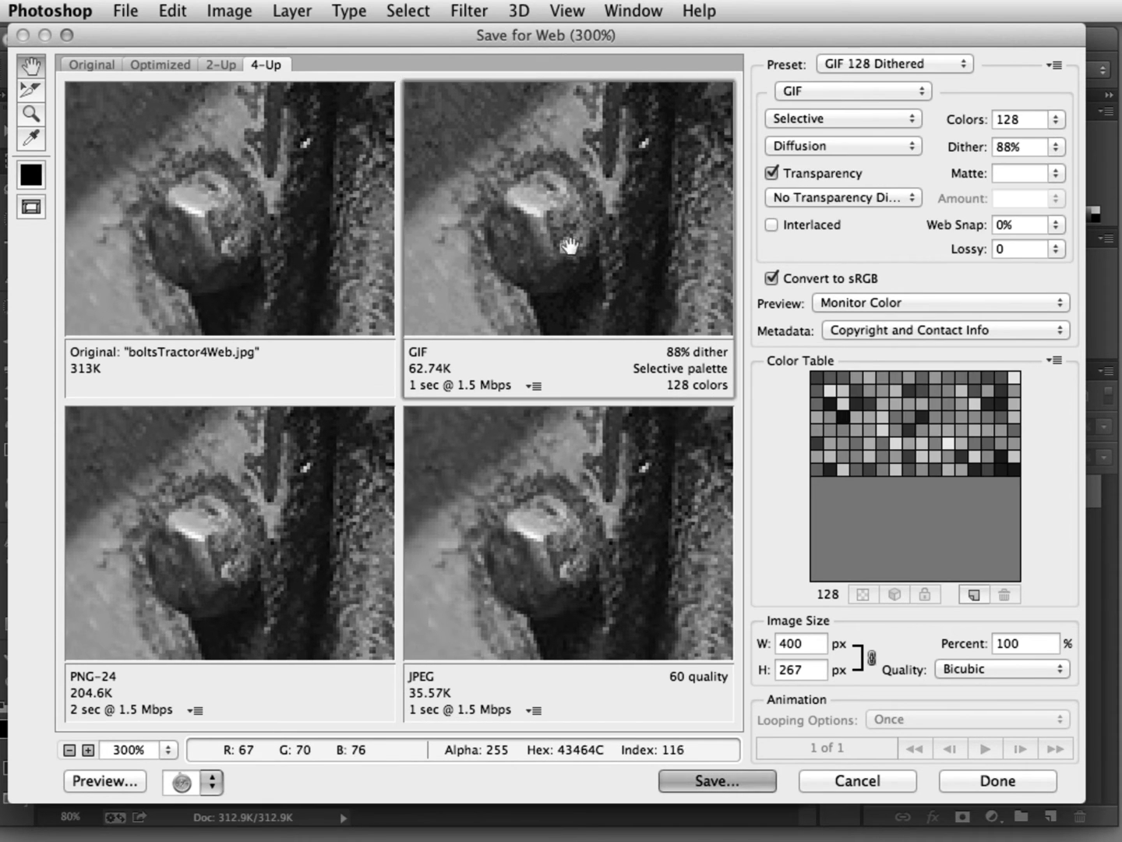
left_click(352, 493)
left_click(590, 209)
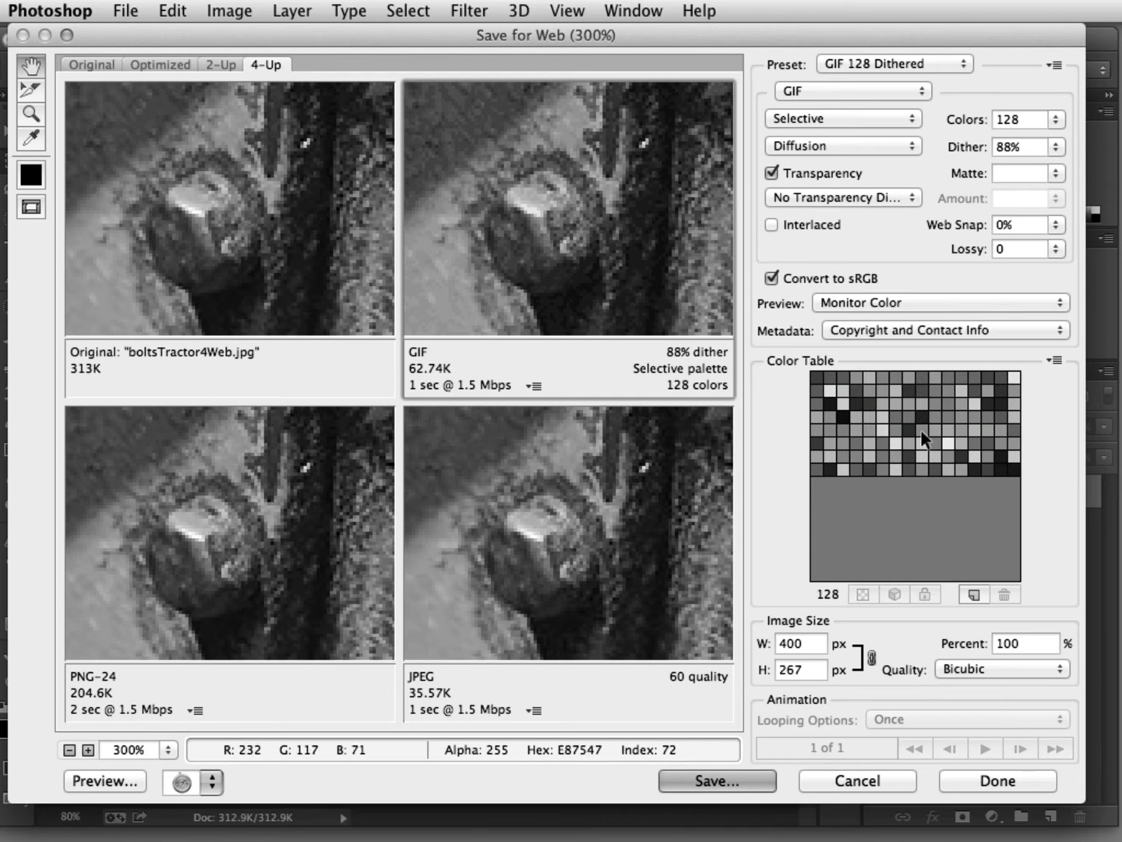
- Try the GIF version with 64 colors and with 32 colors
left_click(1060, 117)
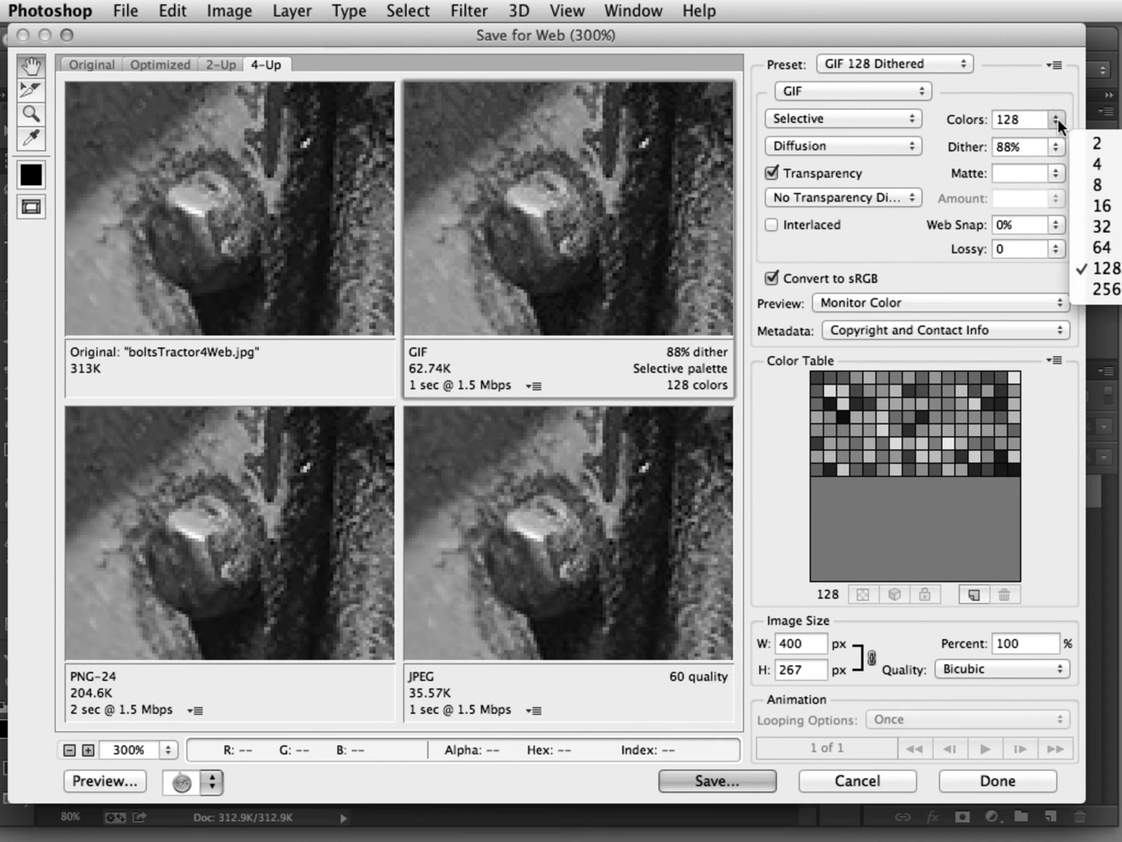
left_click(1102, 246)
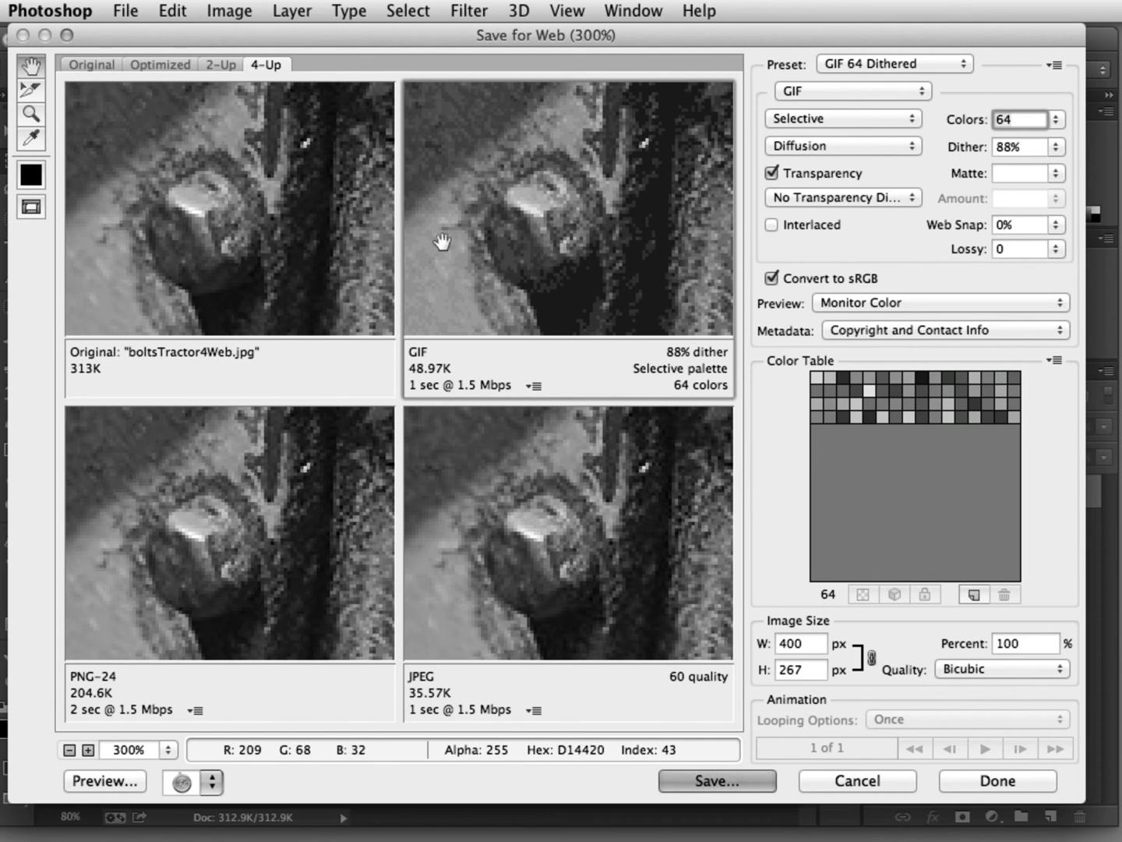
left_click(1055, 117)
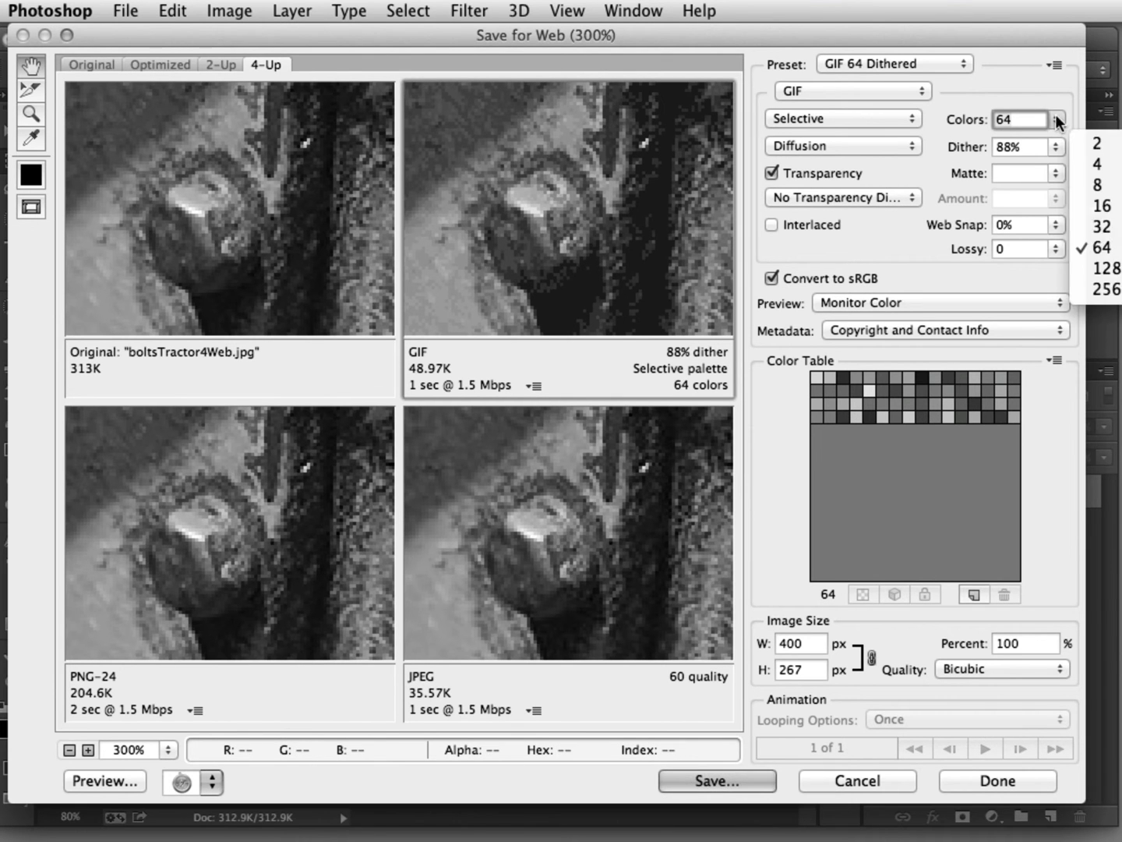
left_click(1102, 228)
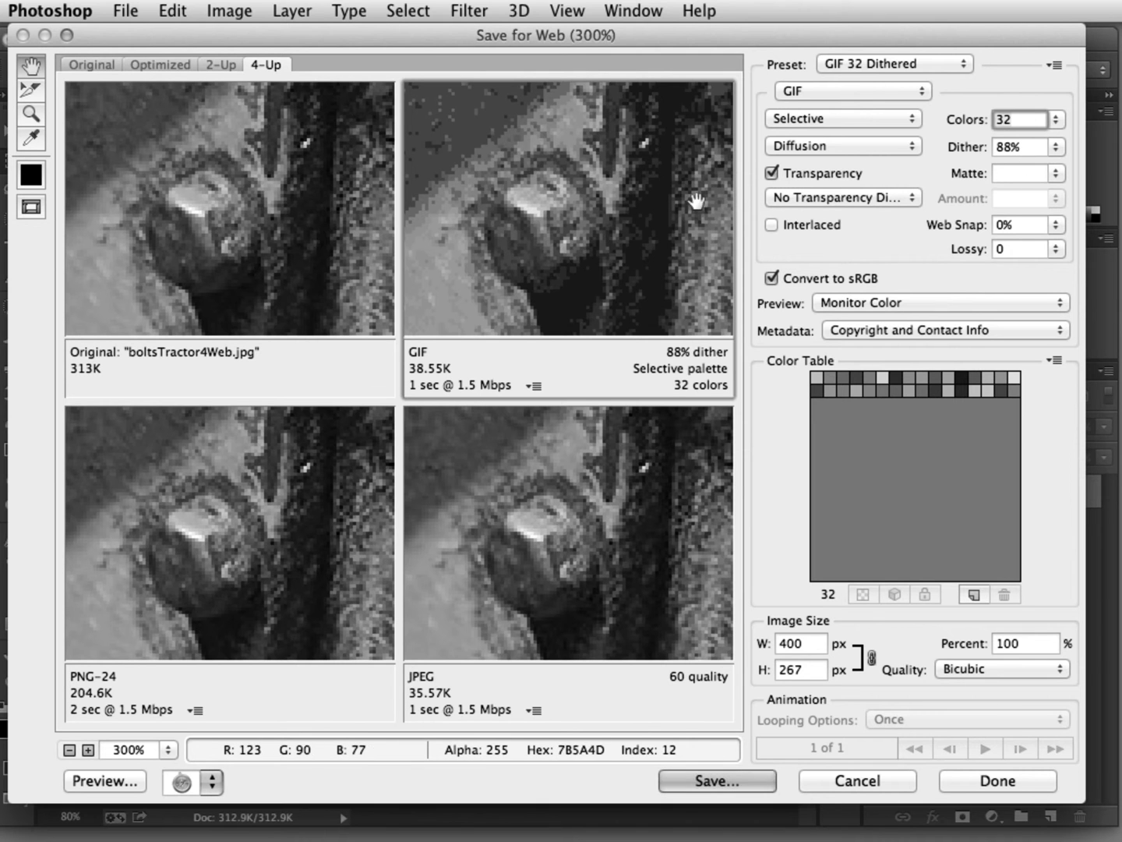
- Lower the GIF version's dither to 0% and examine the shadow band beside the bolt
left_click(1057, 146)
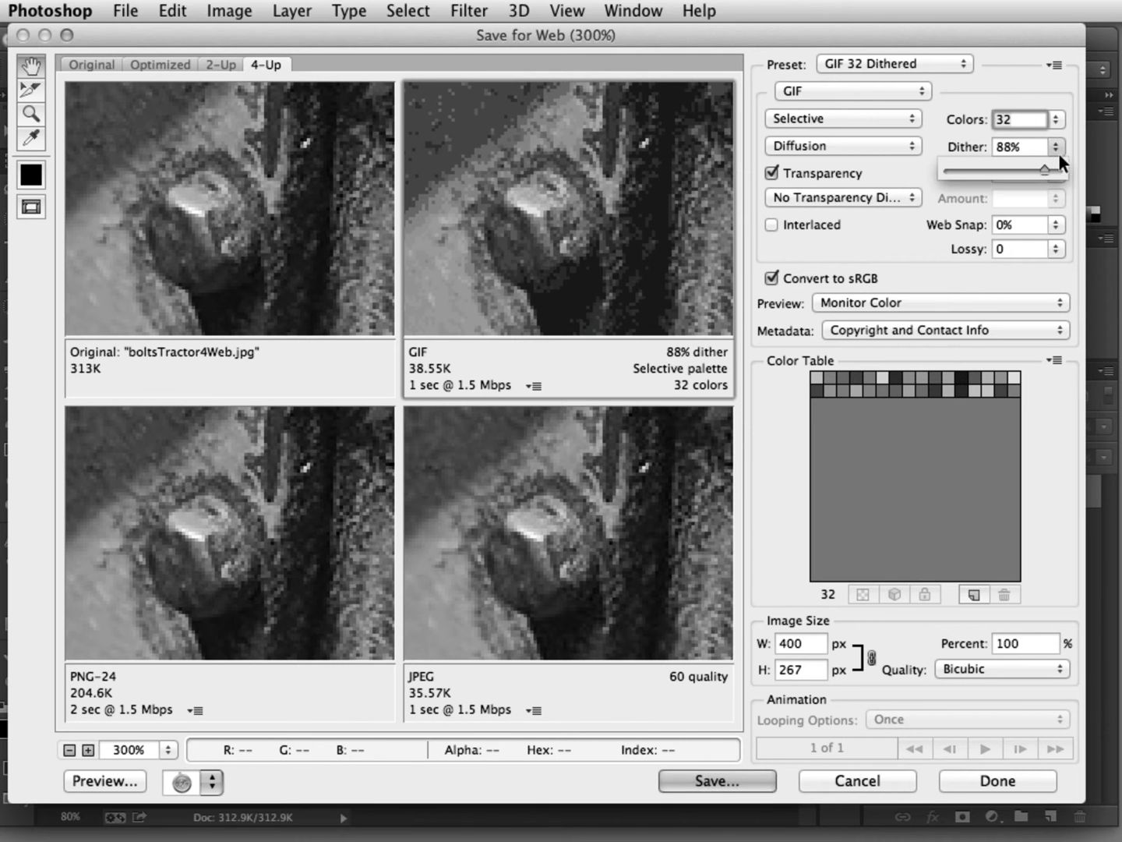
left_click_drag(1043, 171, 915, 166)
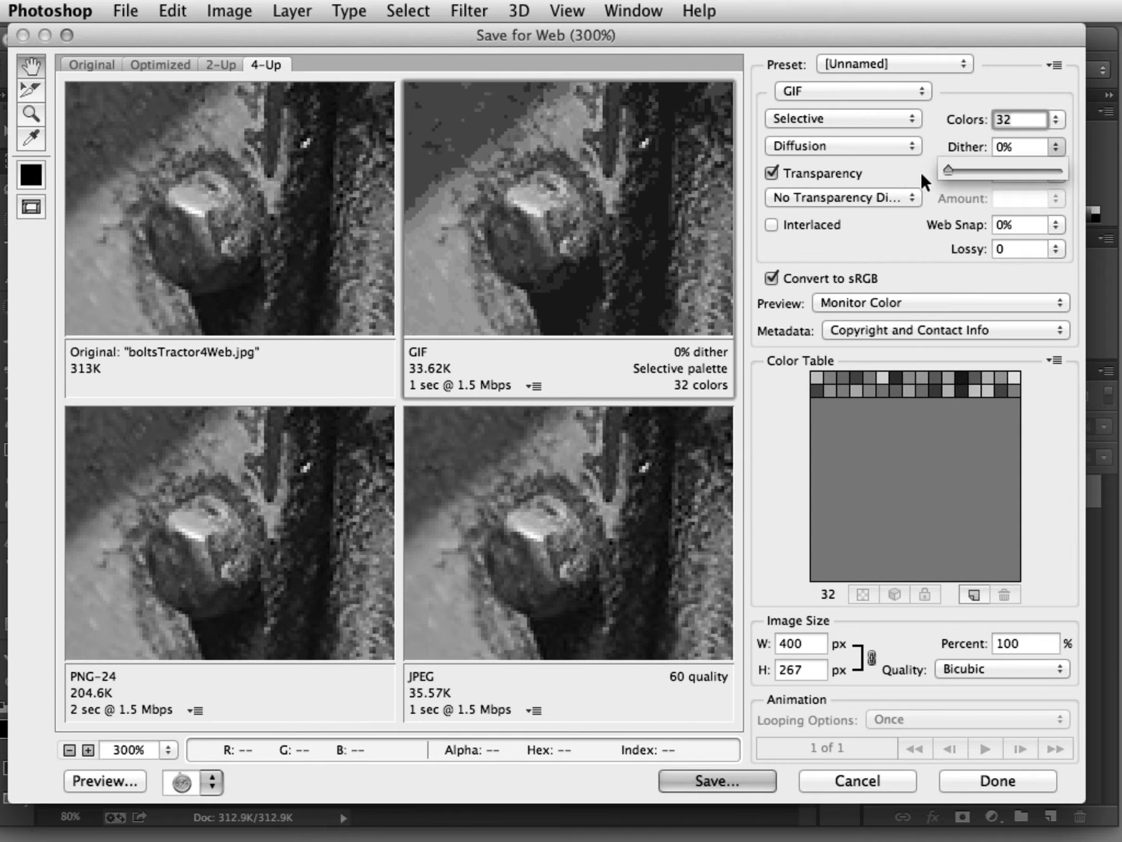
left_click_drag(468, 155, 594, 255)
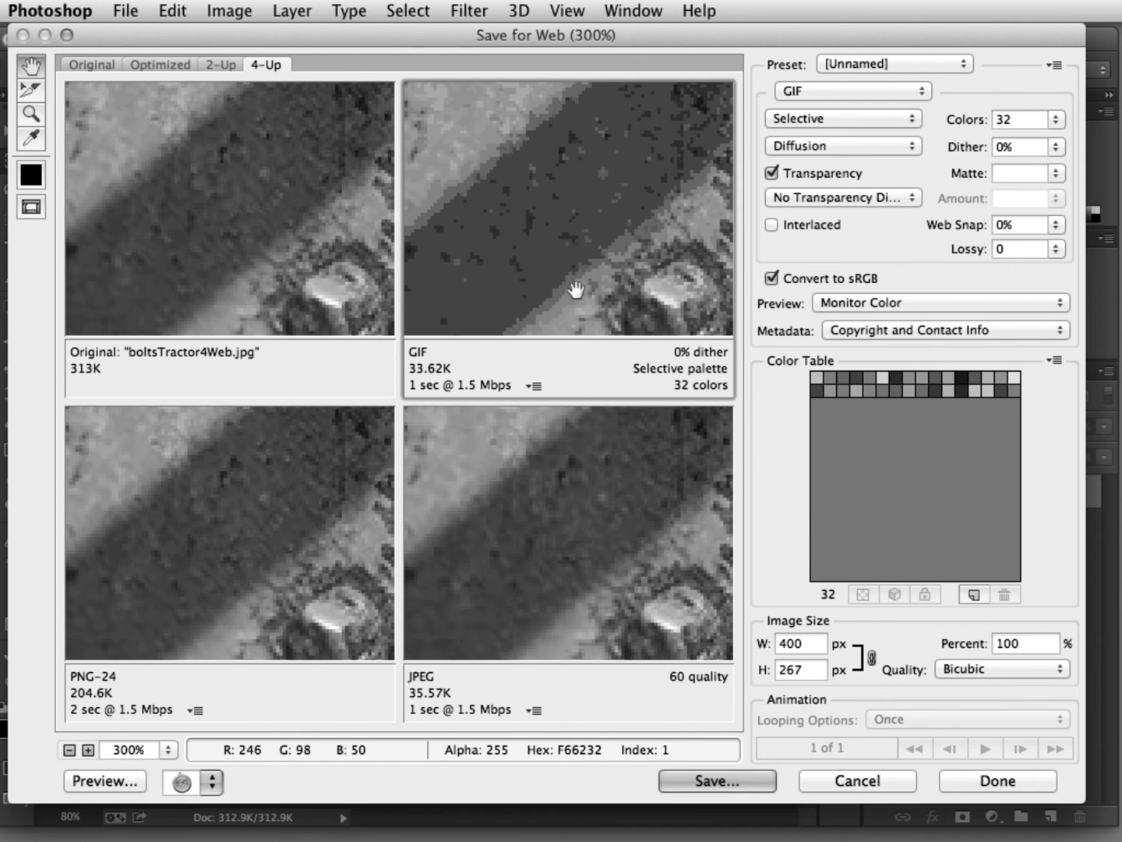
left_click_drag(576, 294, 453, 168)
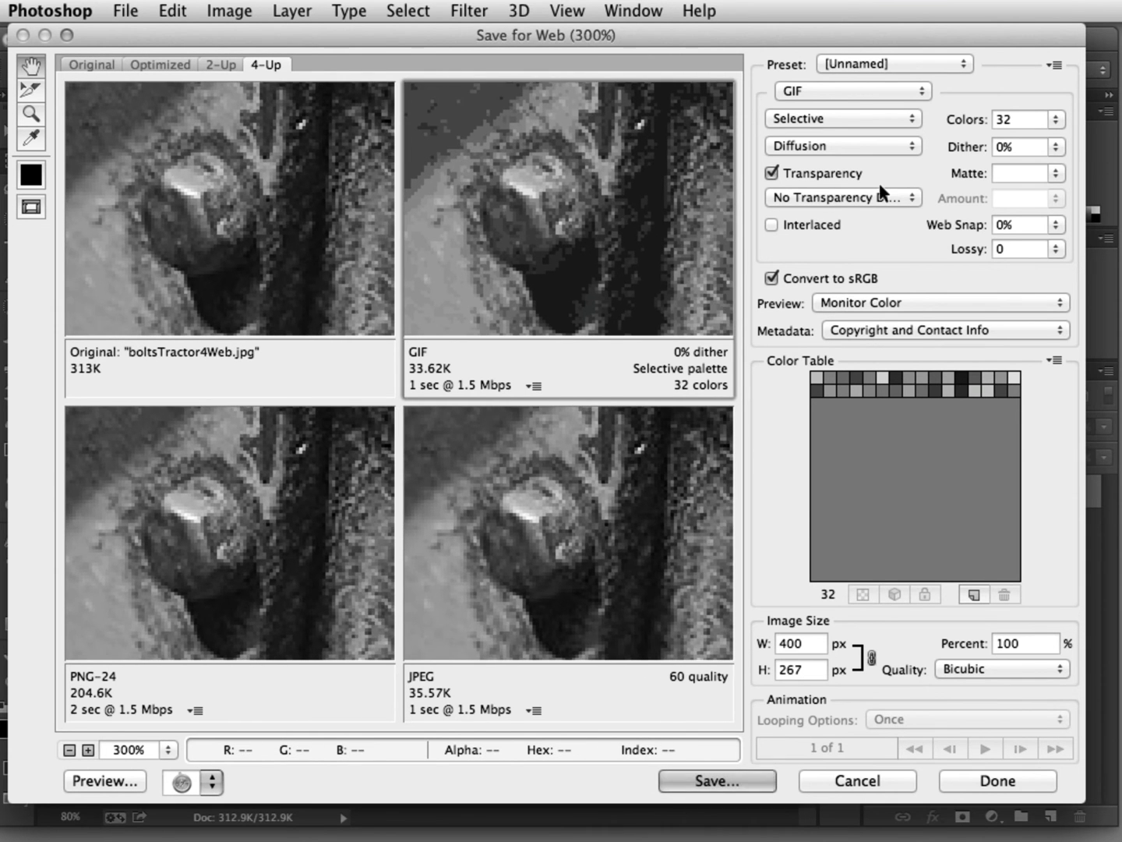
- Reduce the GIF version to 8 colors and inspect it at 300% and 100% magnification
left_click(1052, 119)
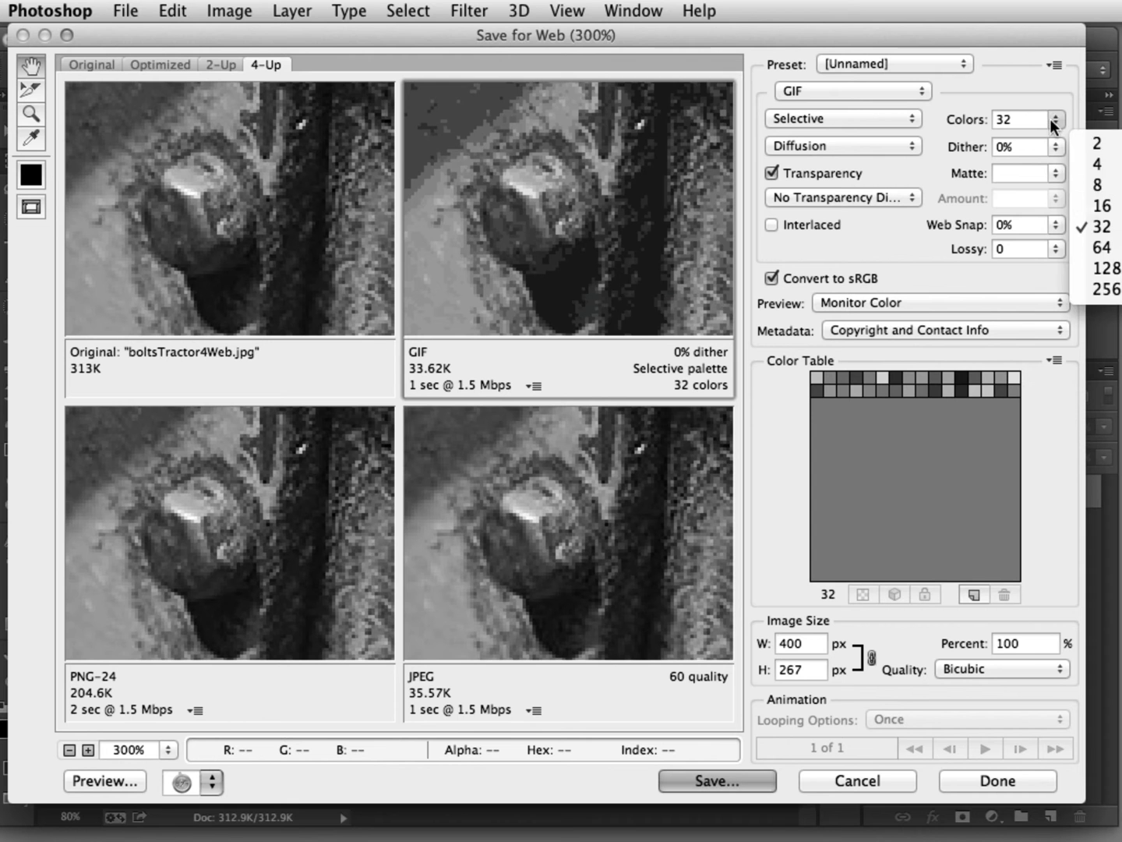
left_click(1074, 188)
left_click_drag(698, 187, 749, 332)
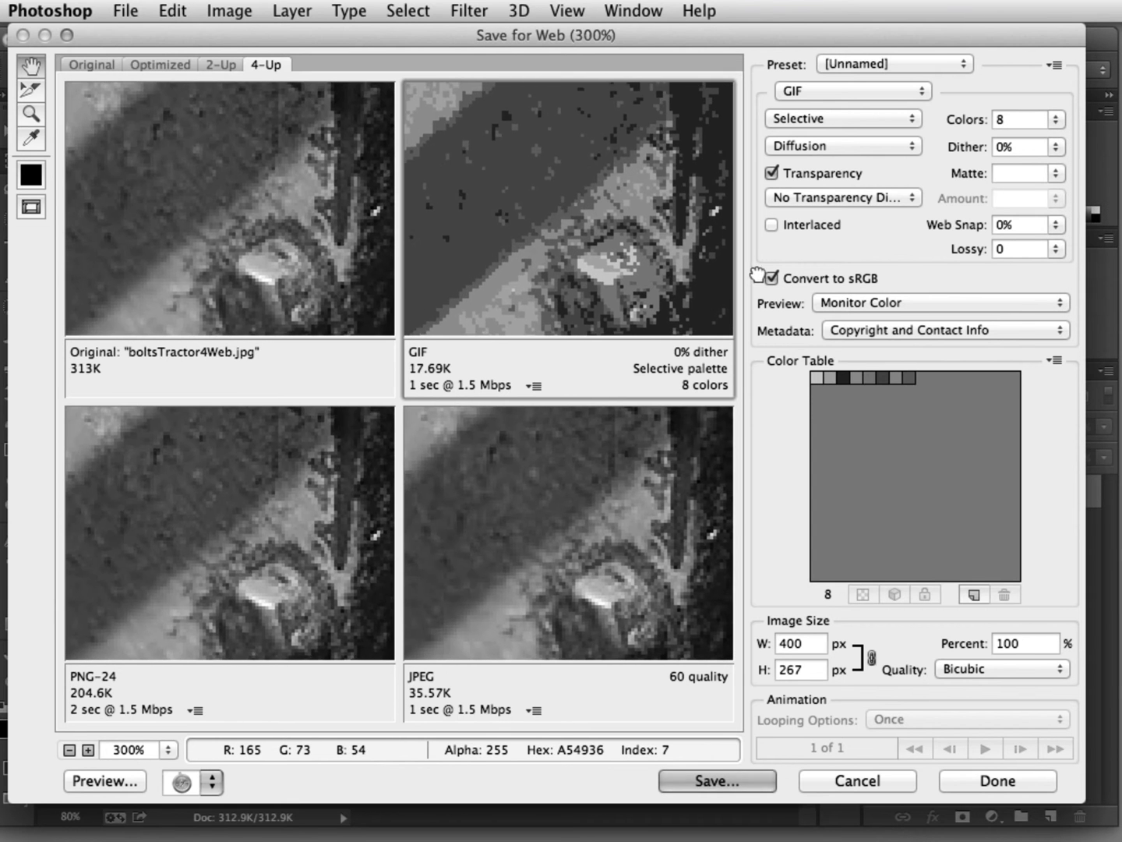
left_click_drag(591, 199, 691, 233)
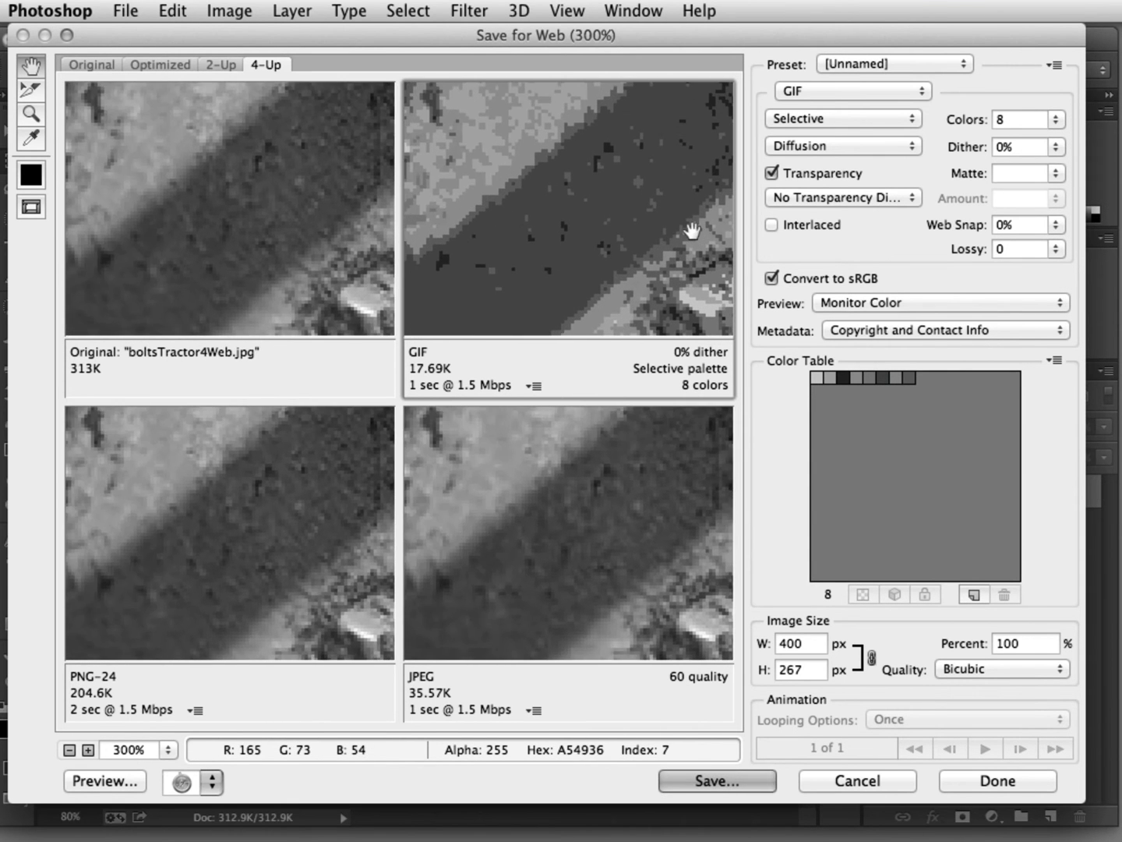
left_click(67, 748)
left_click(67, 748)
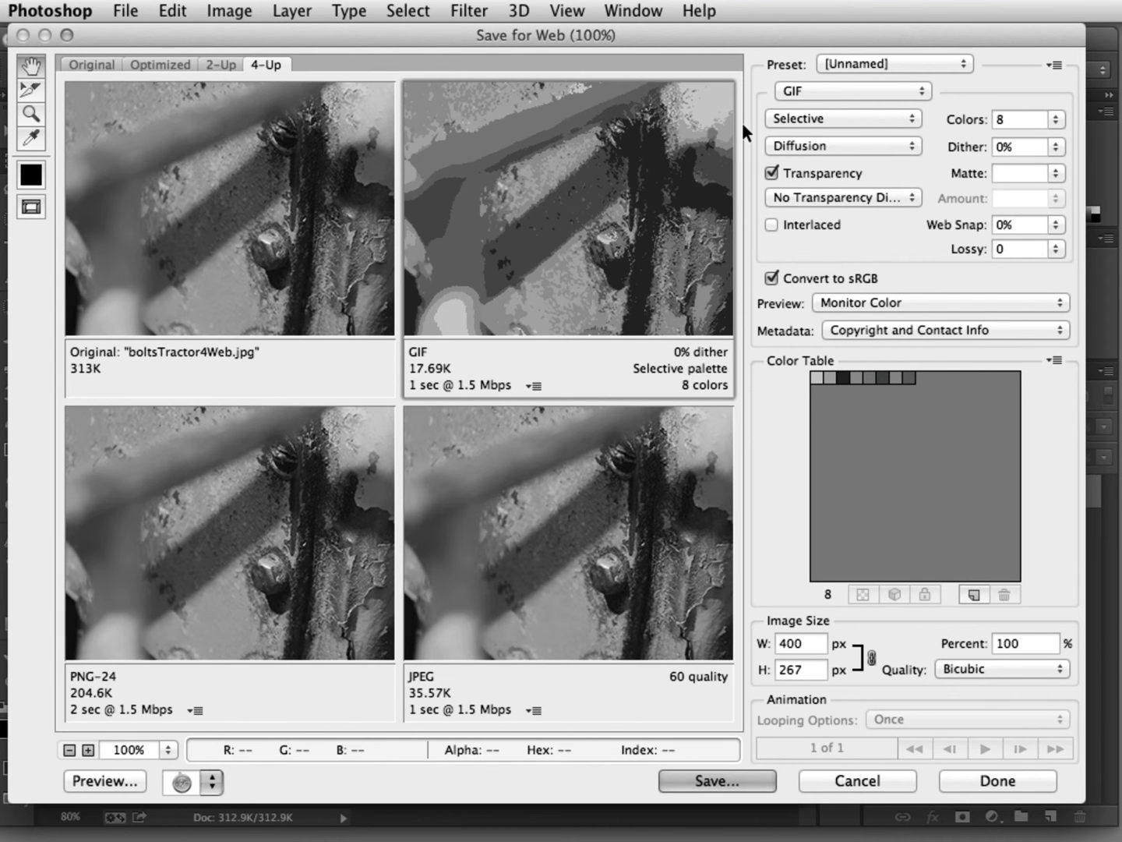
- Raise the GIF version's dither to 51% and on to 85%
left_click(1054, 147)
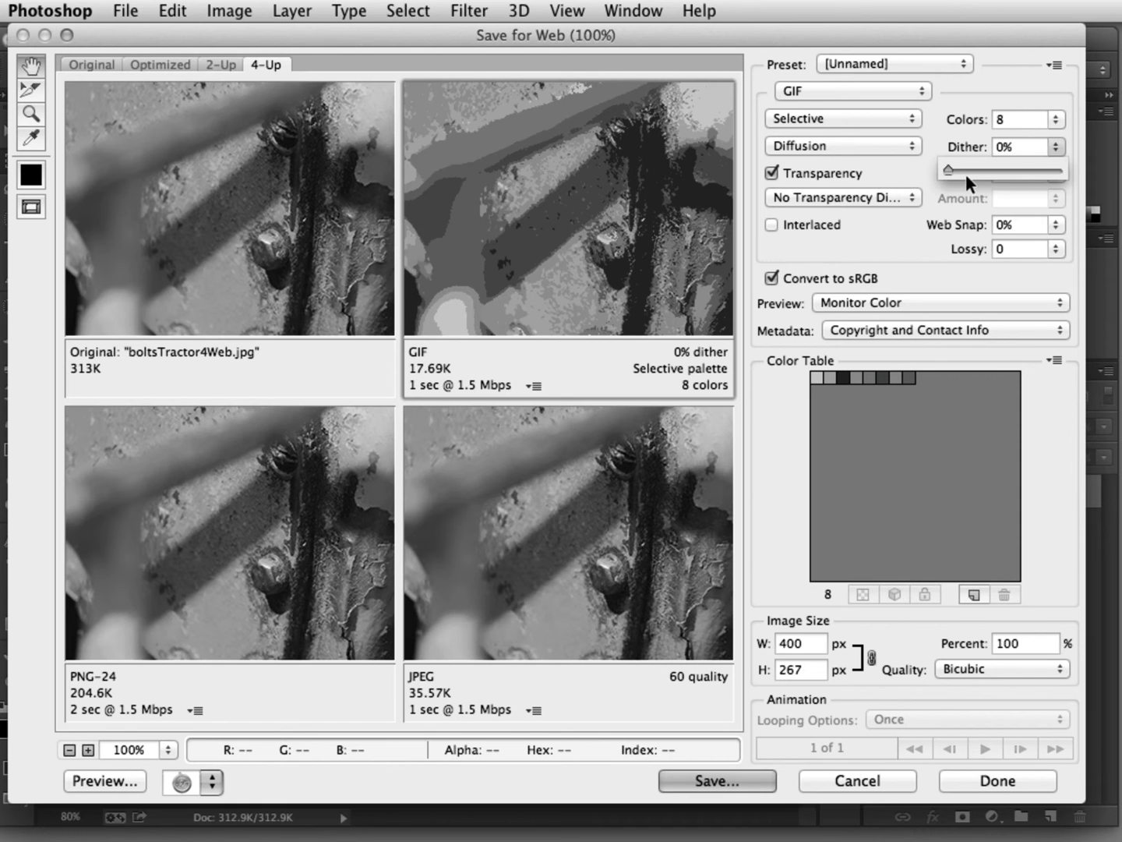
left_click_drag(974, 167, 1004, 168)
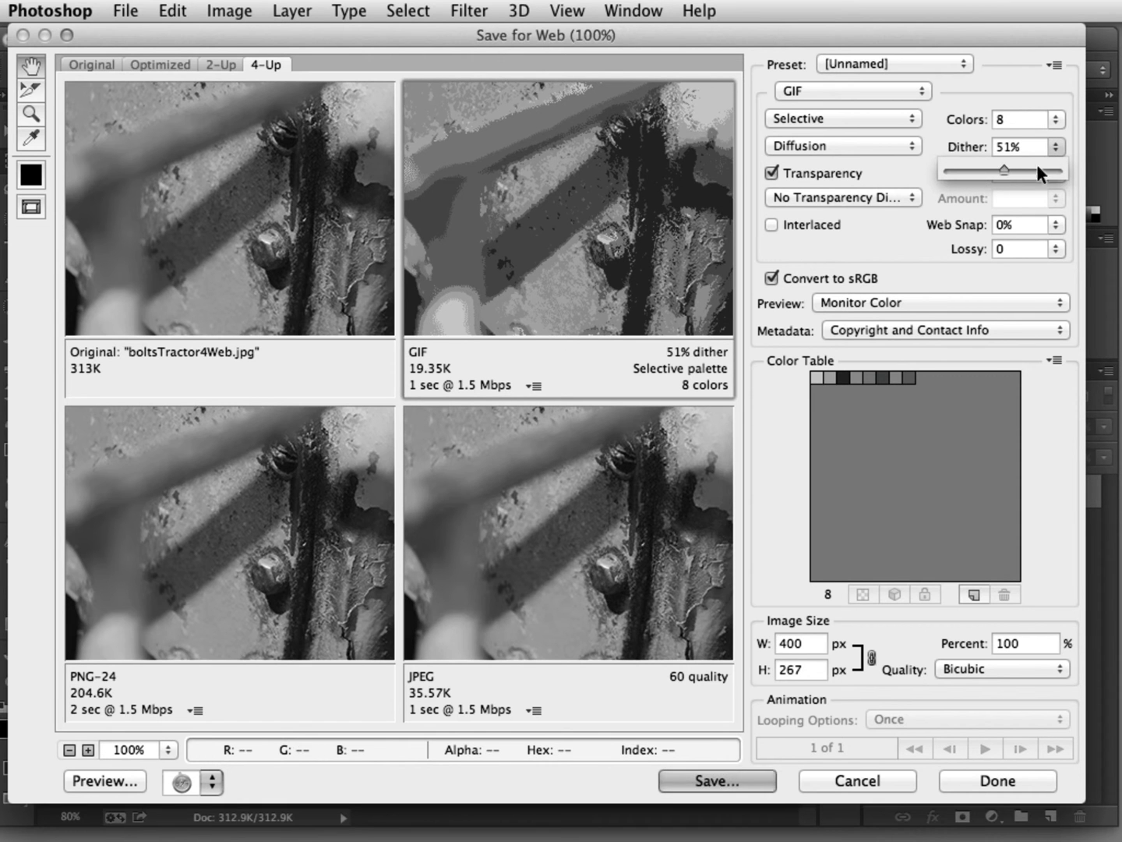
left_click_drag(1006, 168, 1046, 170)
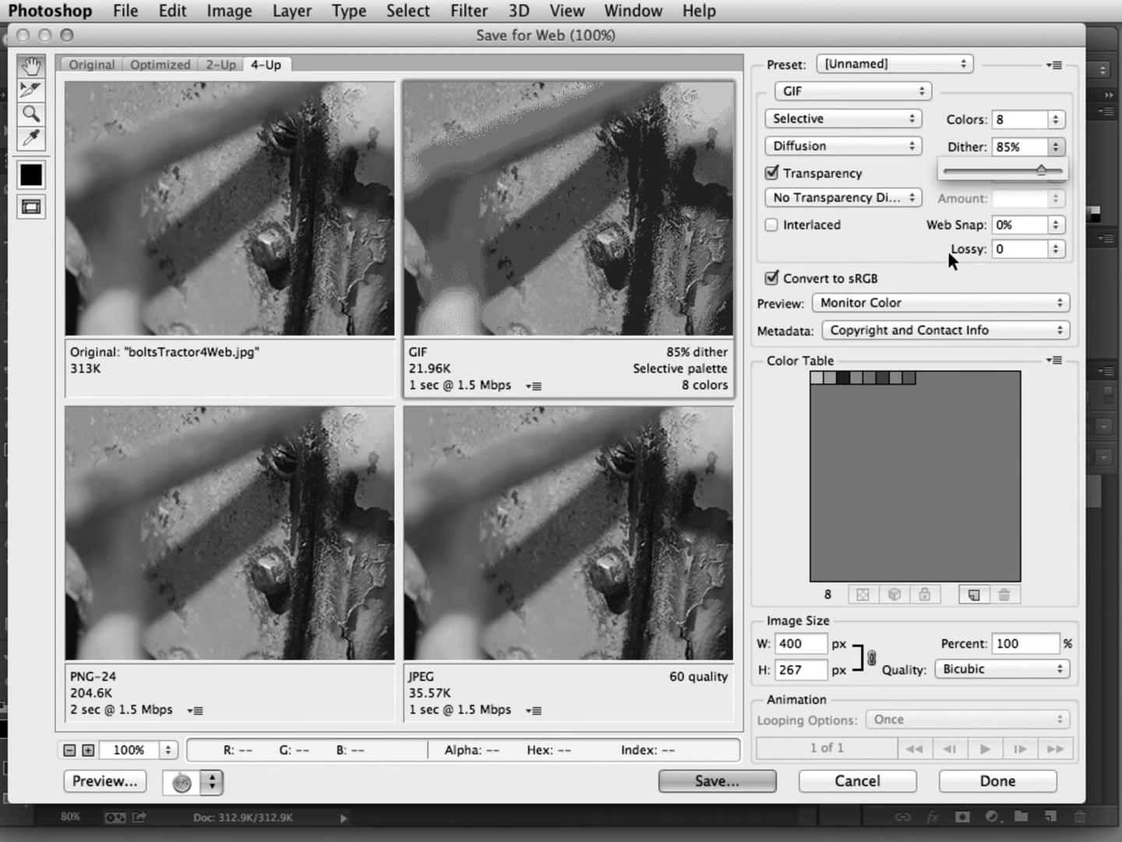
- Increase the GIF version's colors to 16 and on to 32
left_click(1056, 122)
left_click(1096, 209)
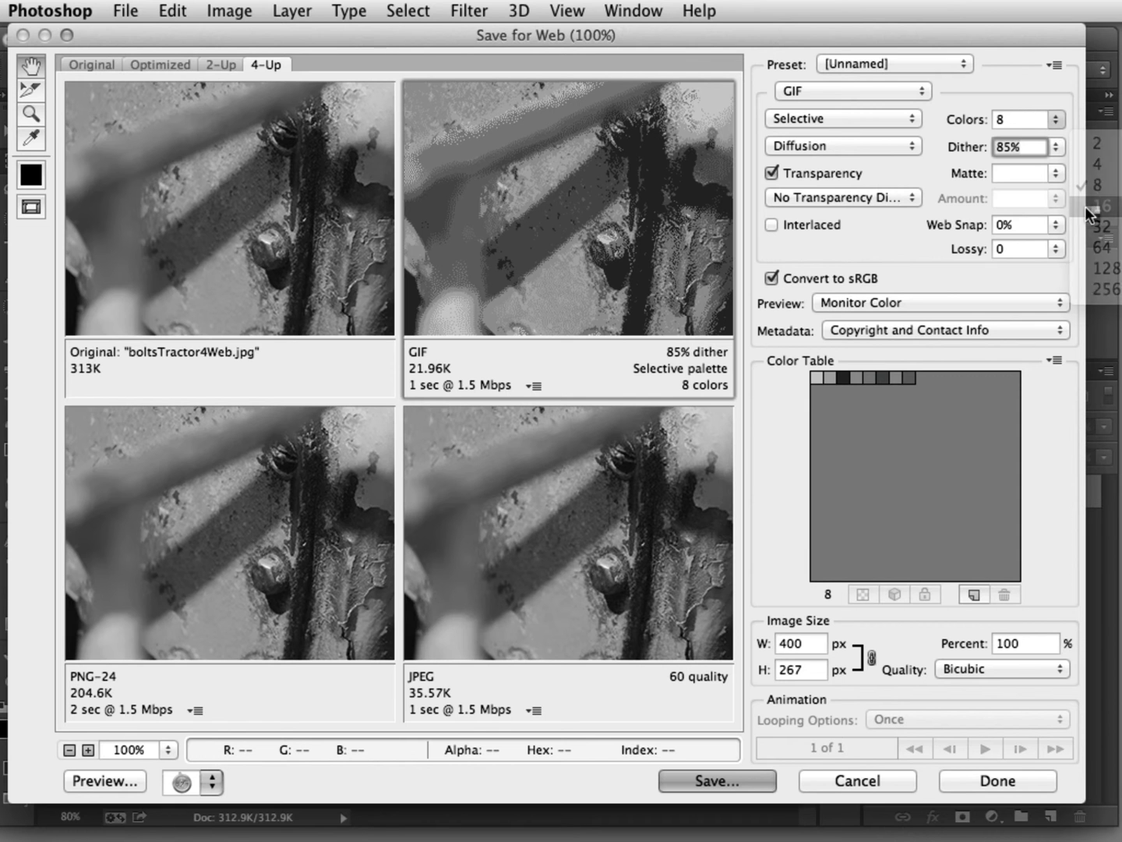
left_click(1054, 122)
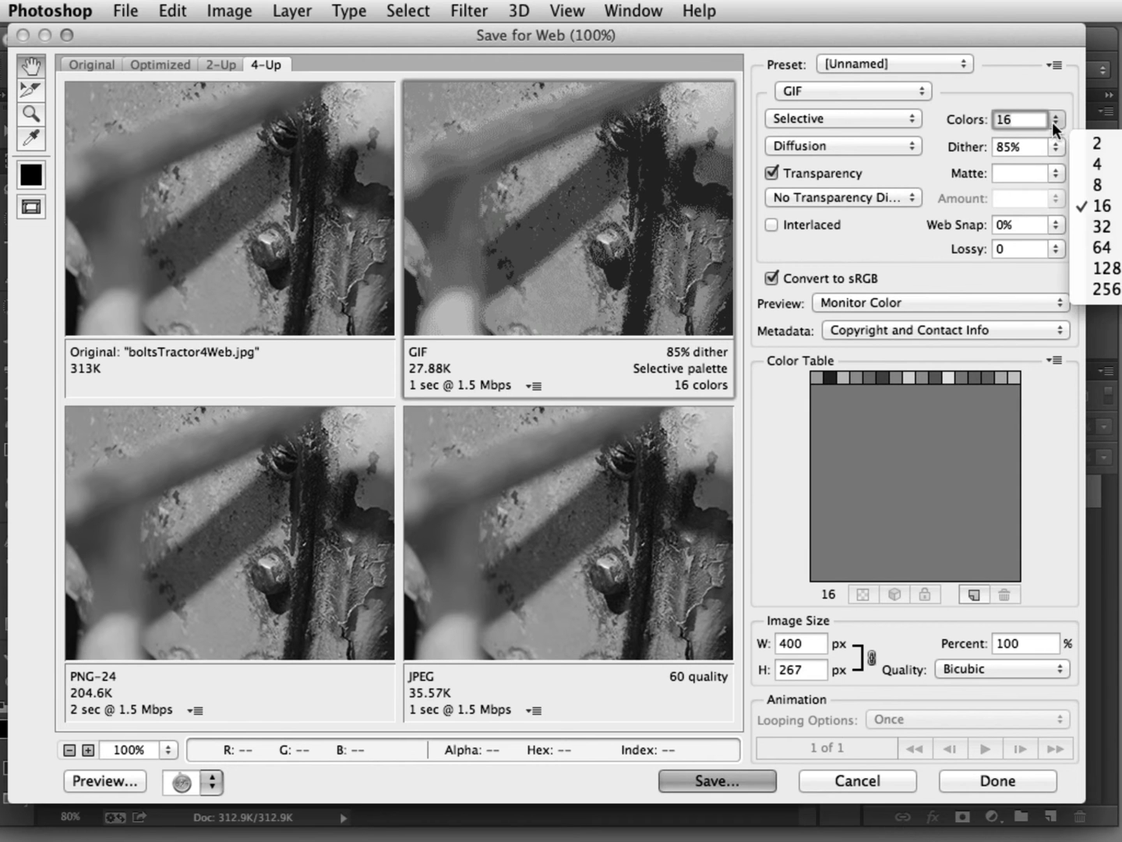
left_click(1095, 227)
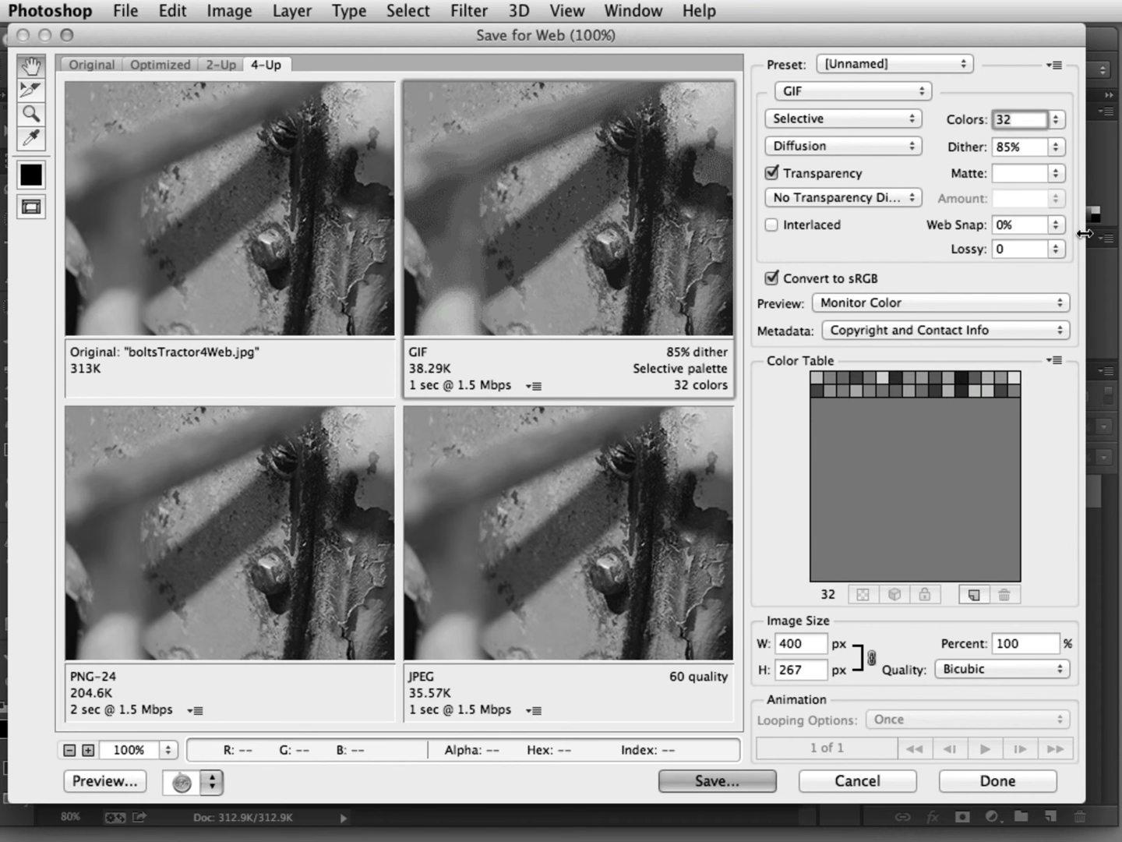
- Compare the GIF version at 0% and 91% dither on the blurred diagonal bar at 200% magnification
left_click(1056, 146)
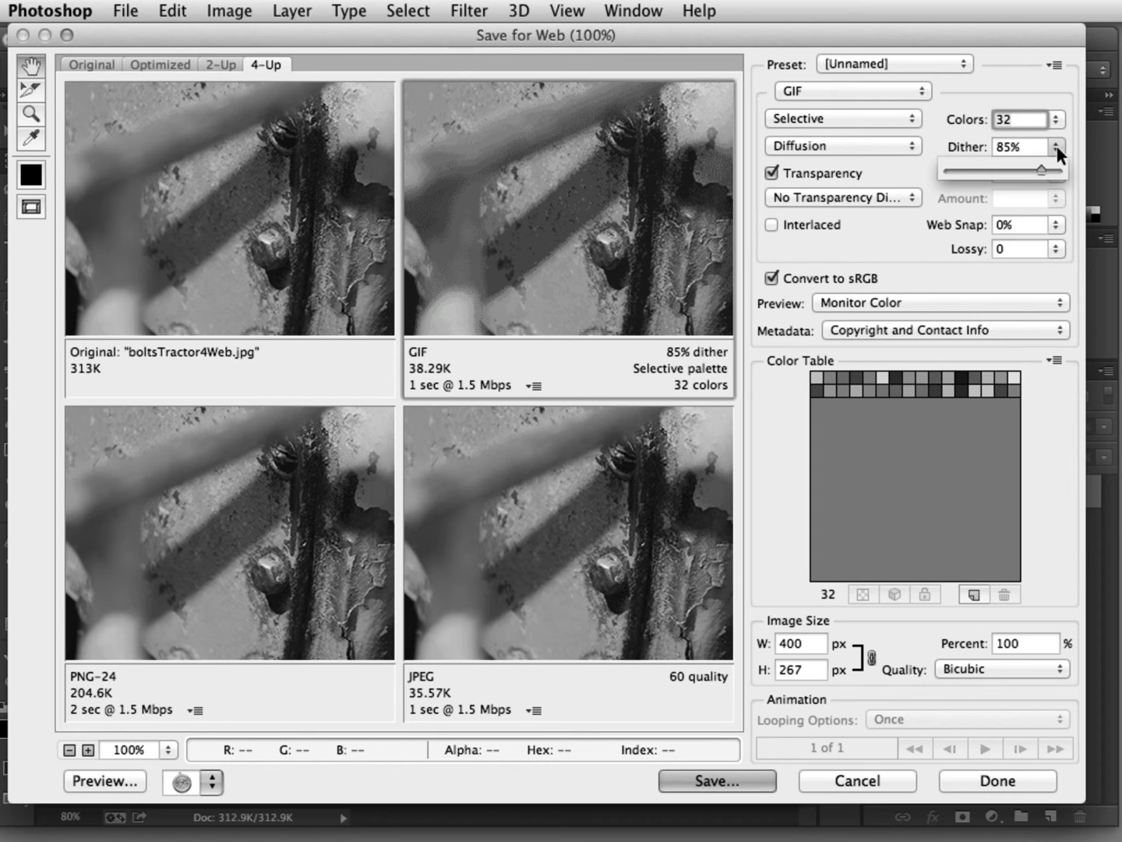
left_click_drag(1037, 169, 929, 165)
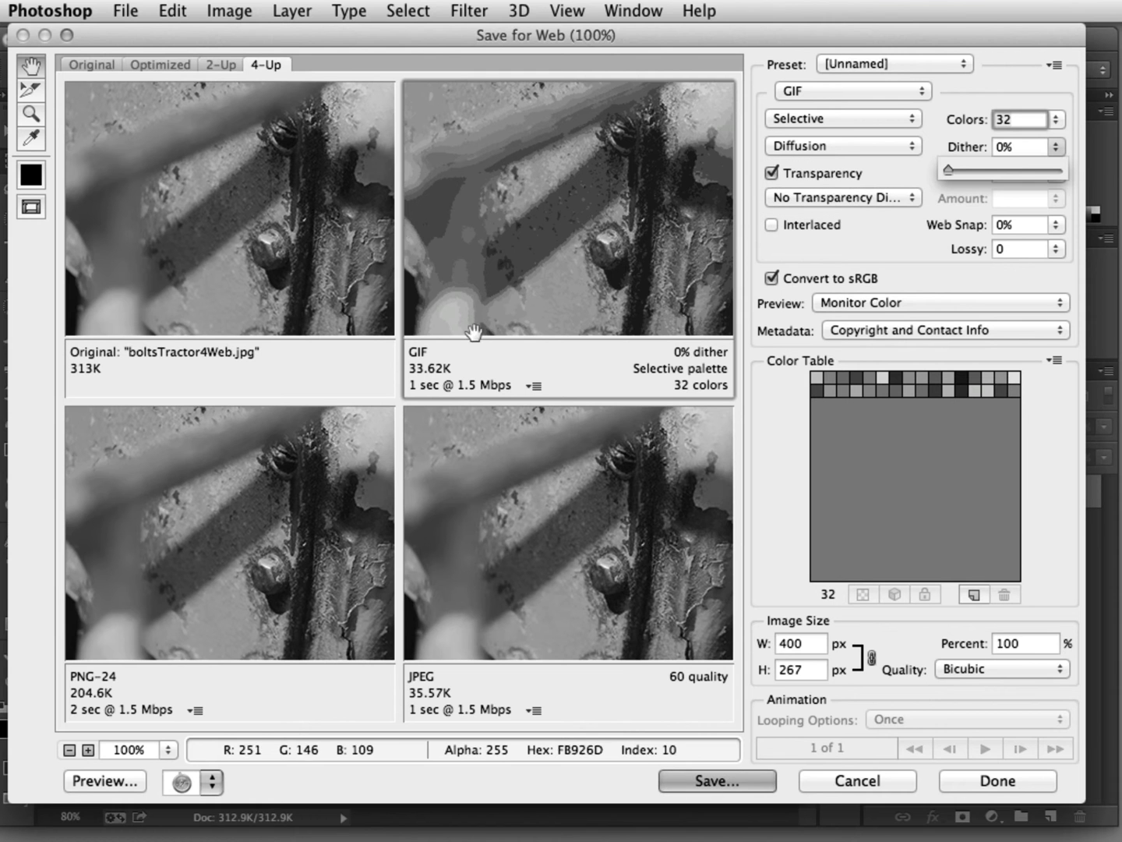
left_click(87, 750)
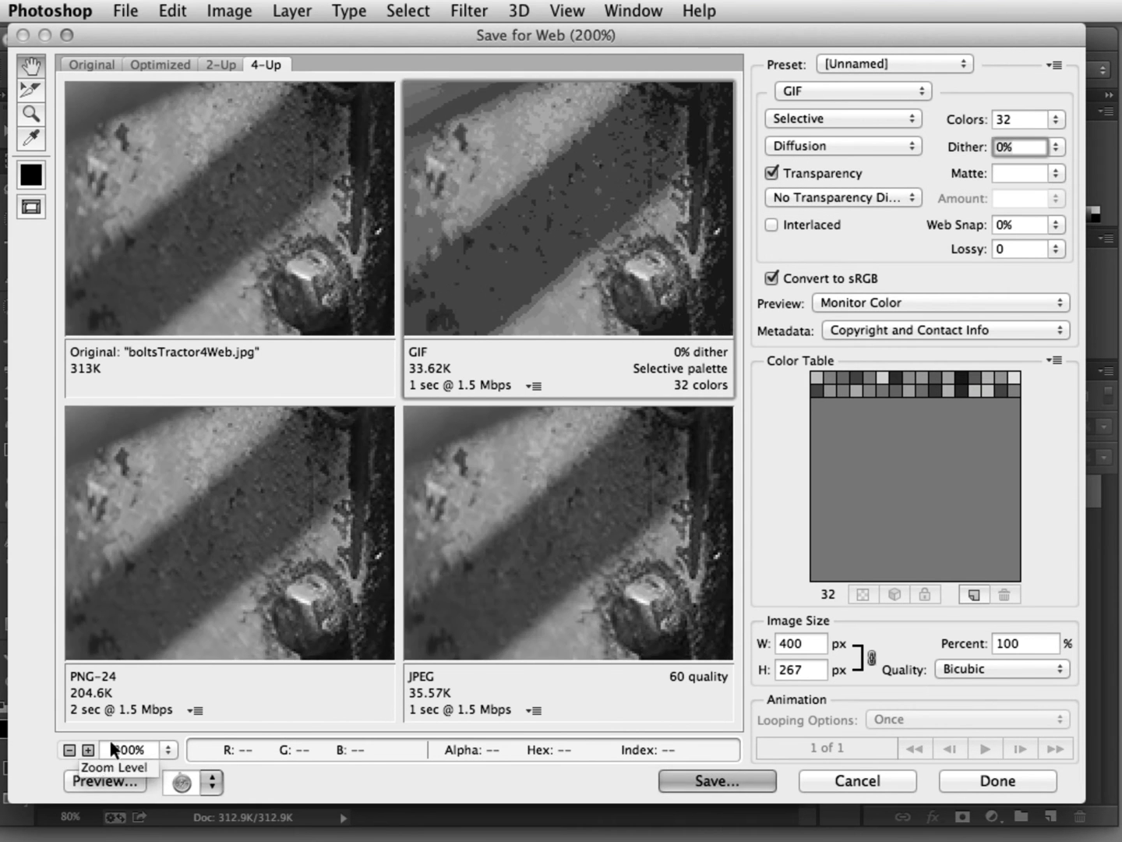
left_click_drag(452, 263, 480, 384)
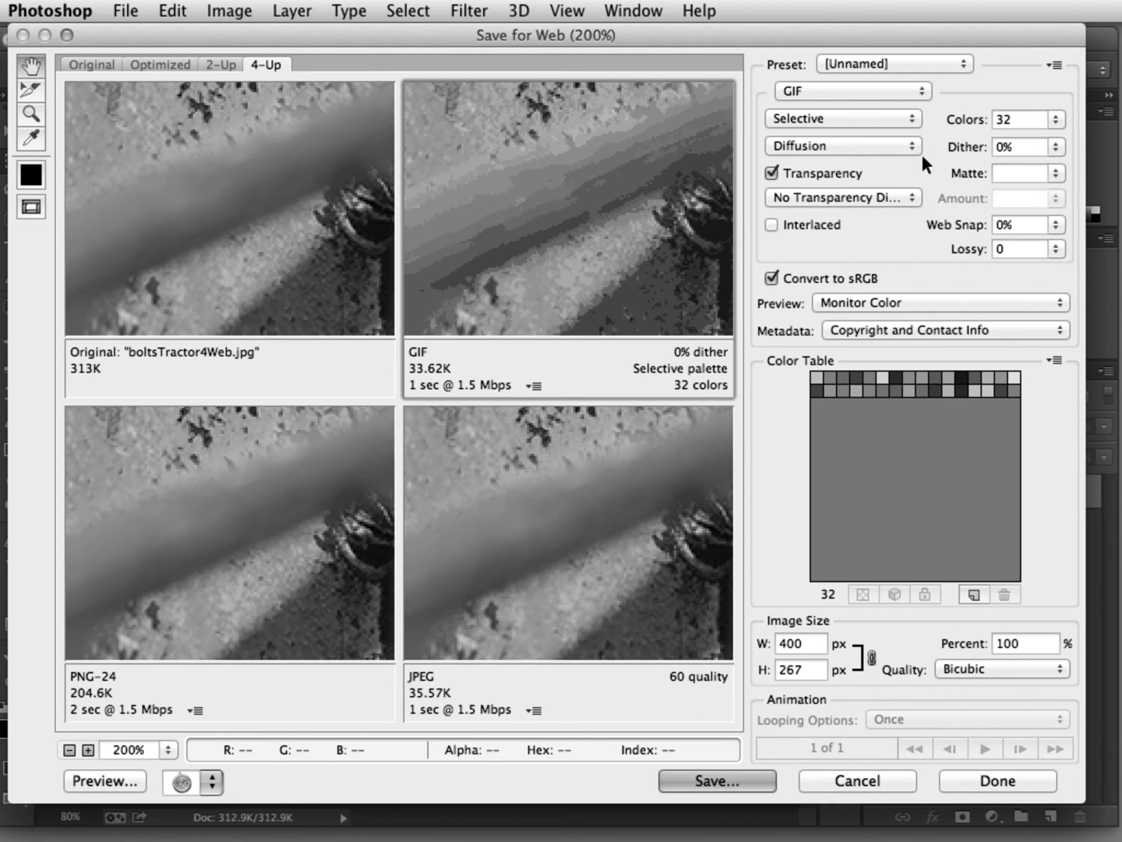
left_click(1056, 146)
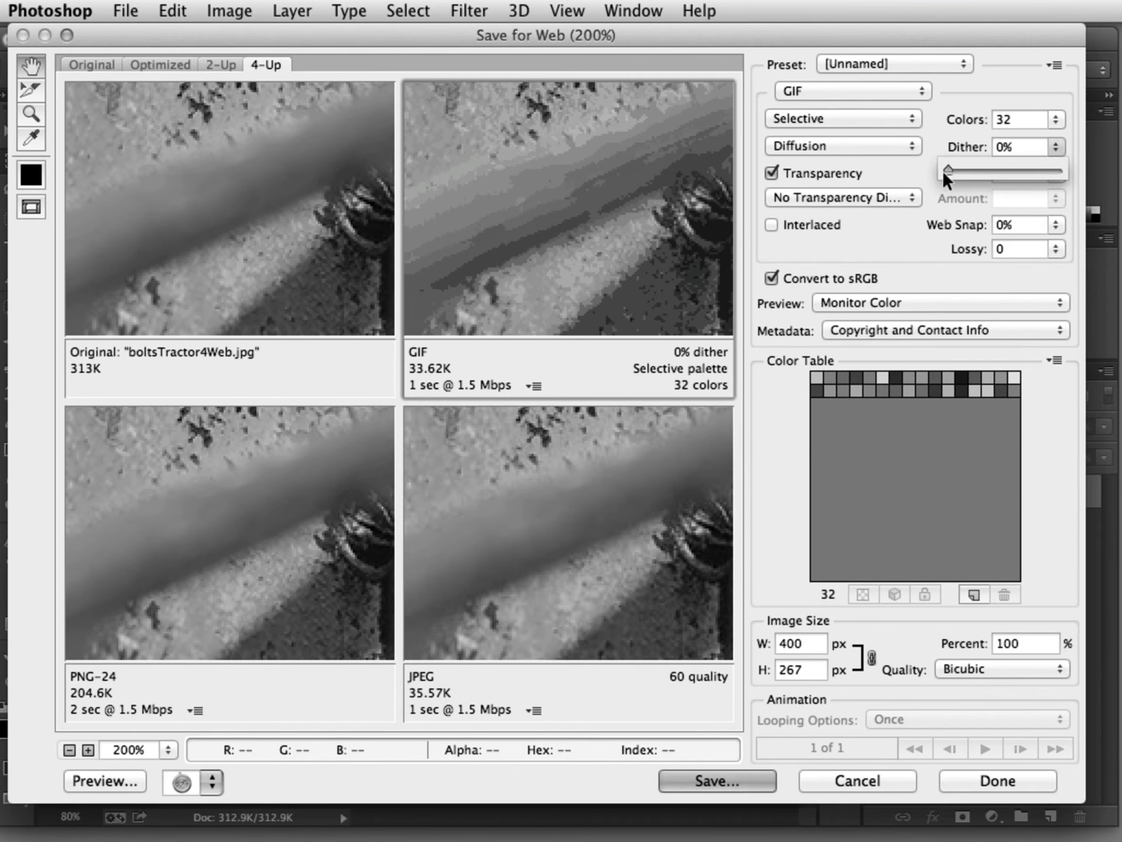
left_click_drag(944, 172, 1056, 180)
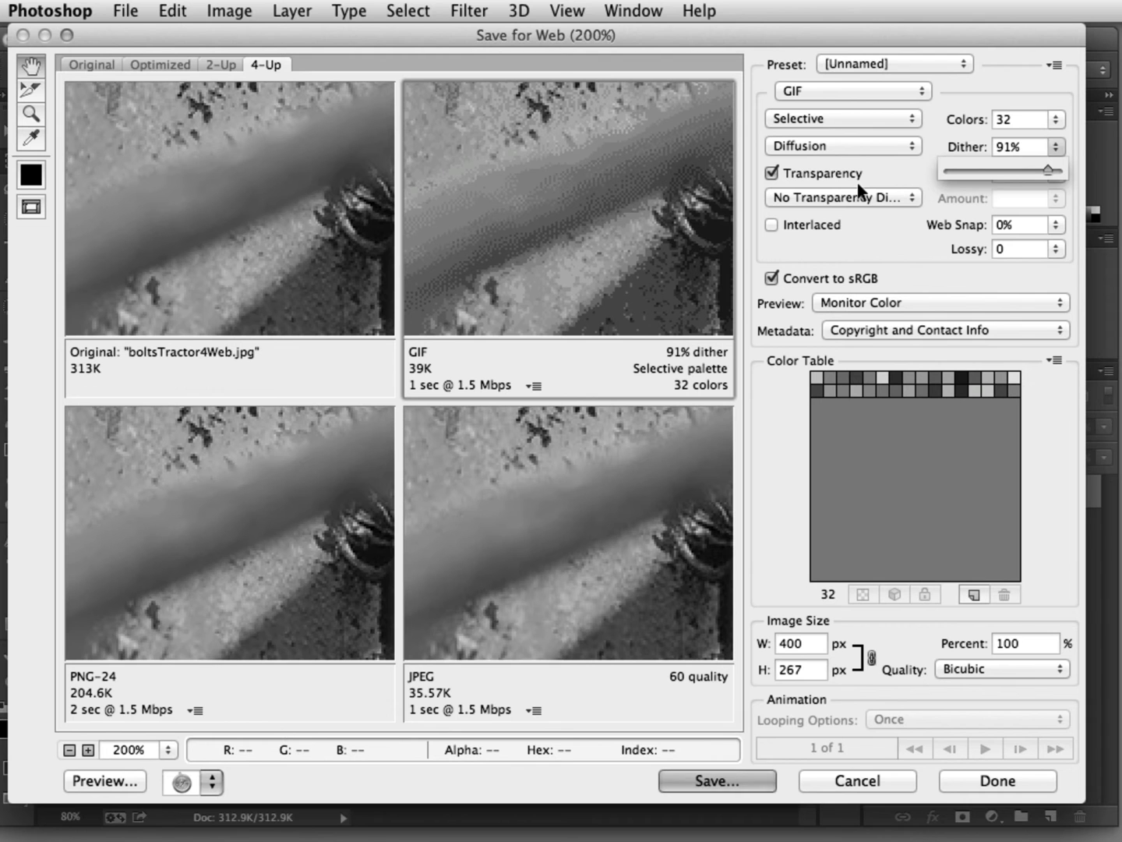
- Try the Pattern and Noise dither methods on the GIF version, and return it to Diffusion
left_click(895, 144)
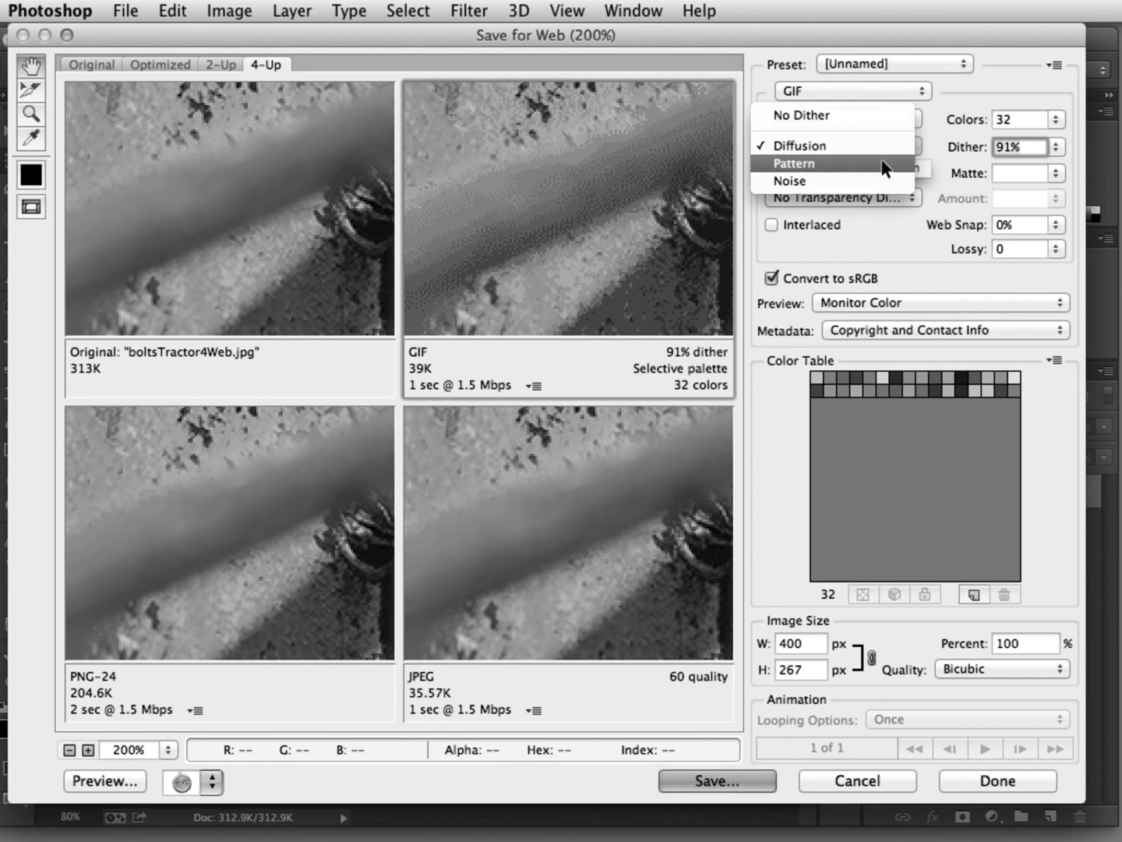
left_click(882, 165)
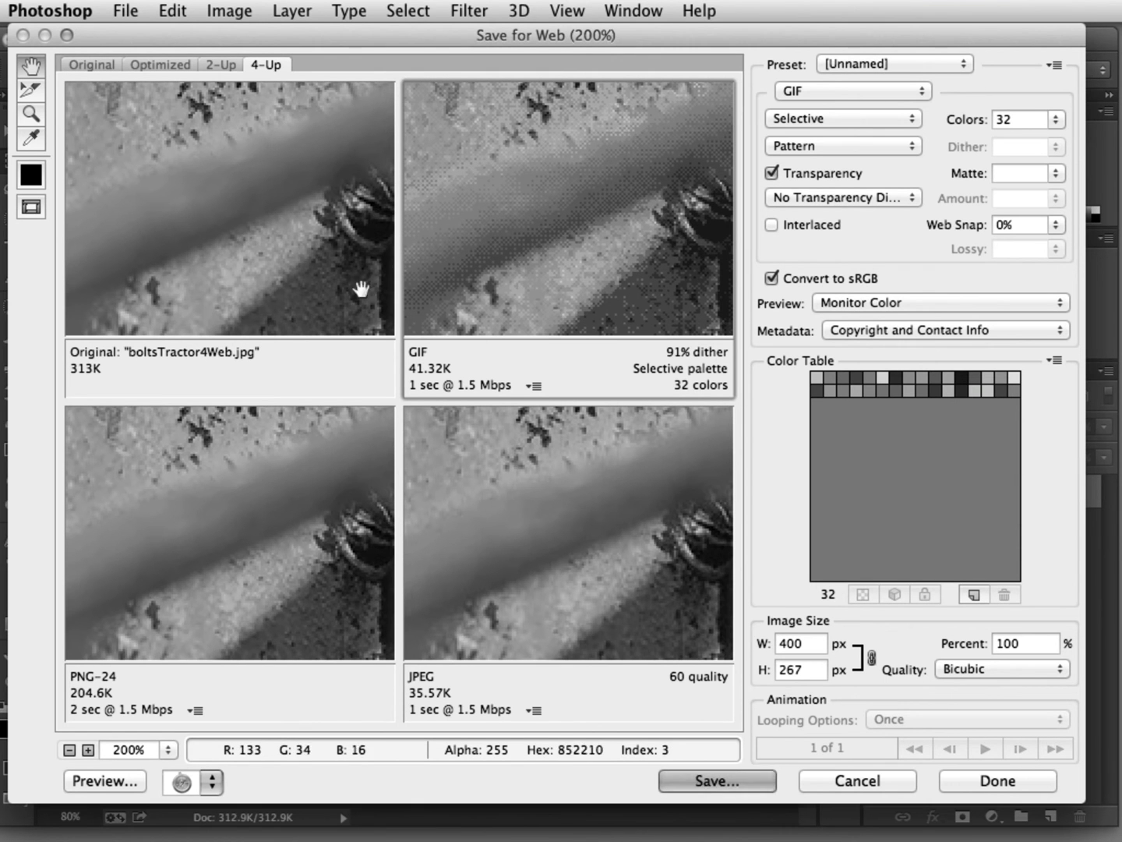
left_click(849, 151)
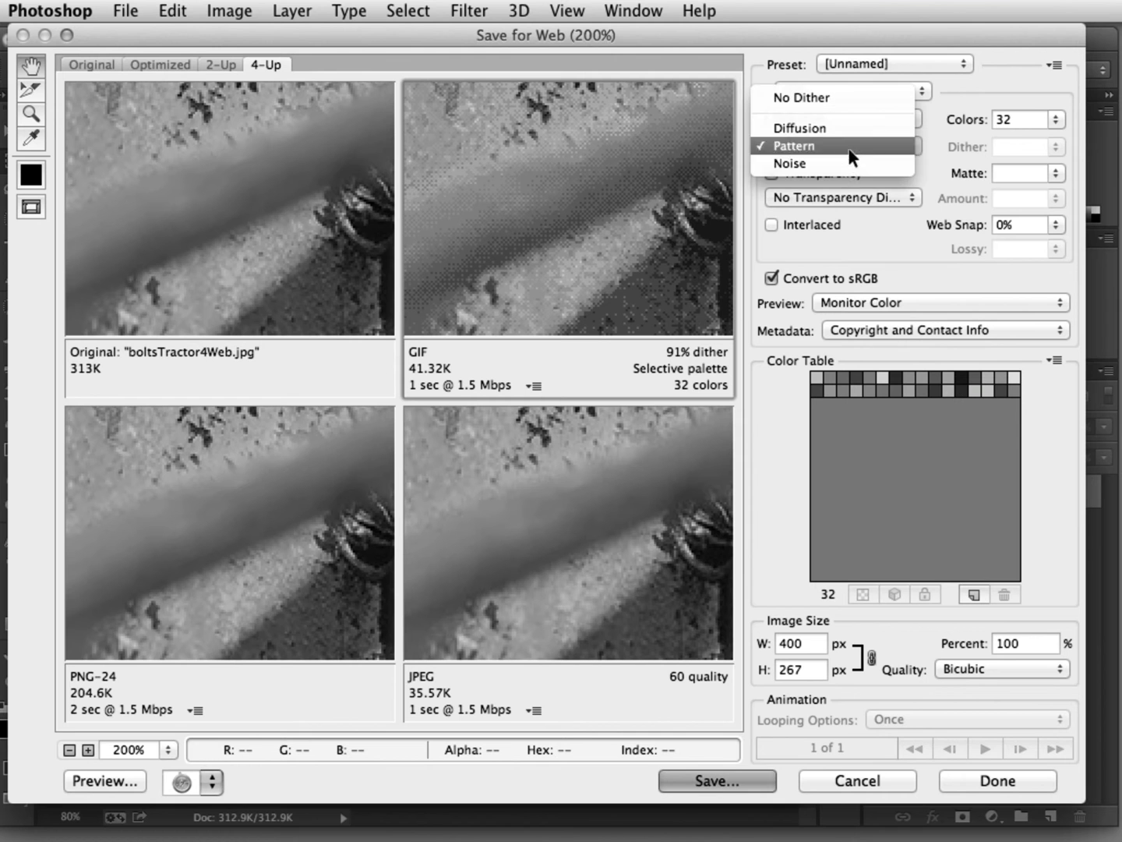
left_click(853, 167)
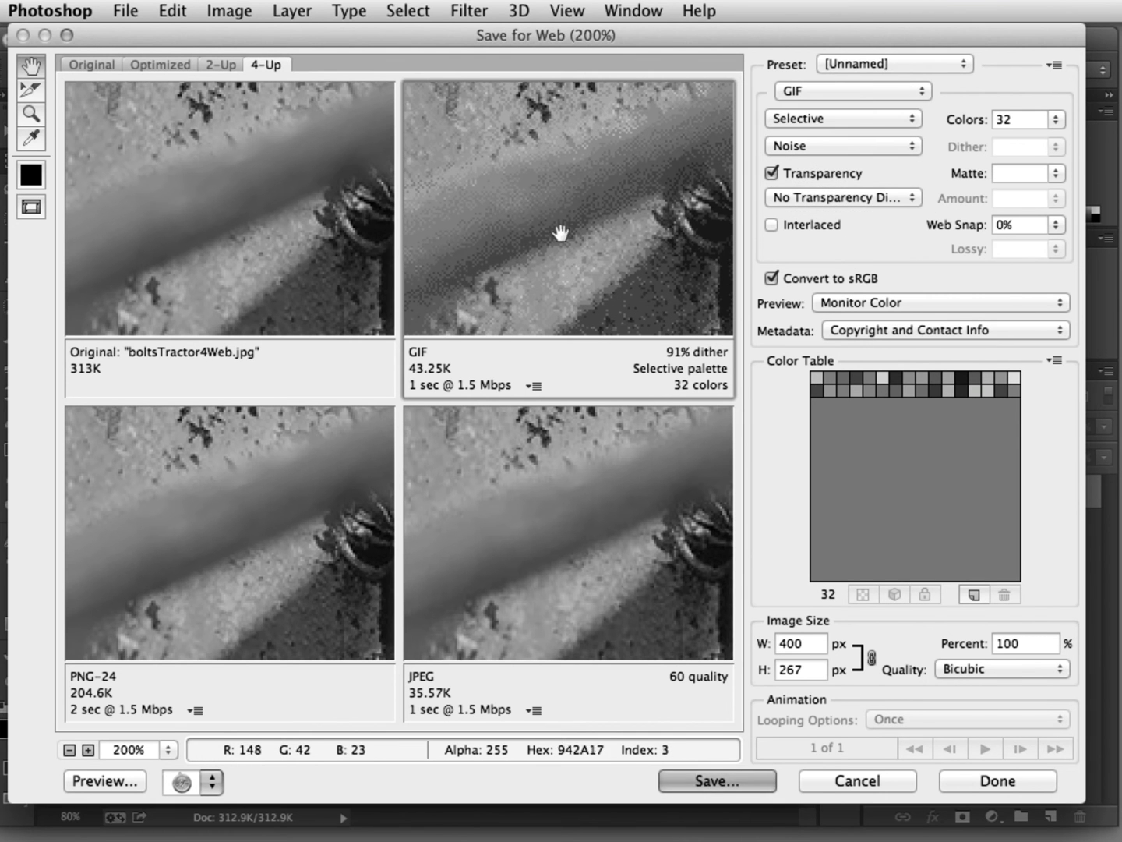
left_click(885, 143)
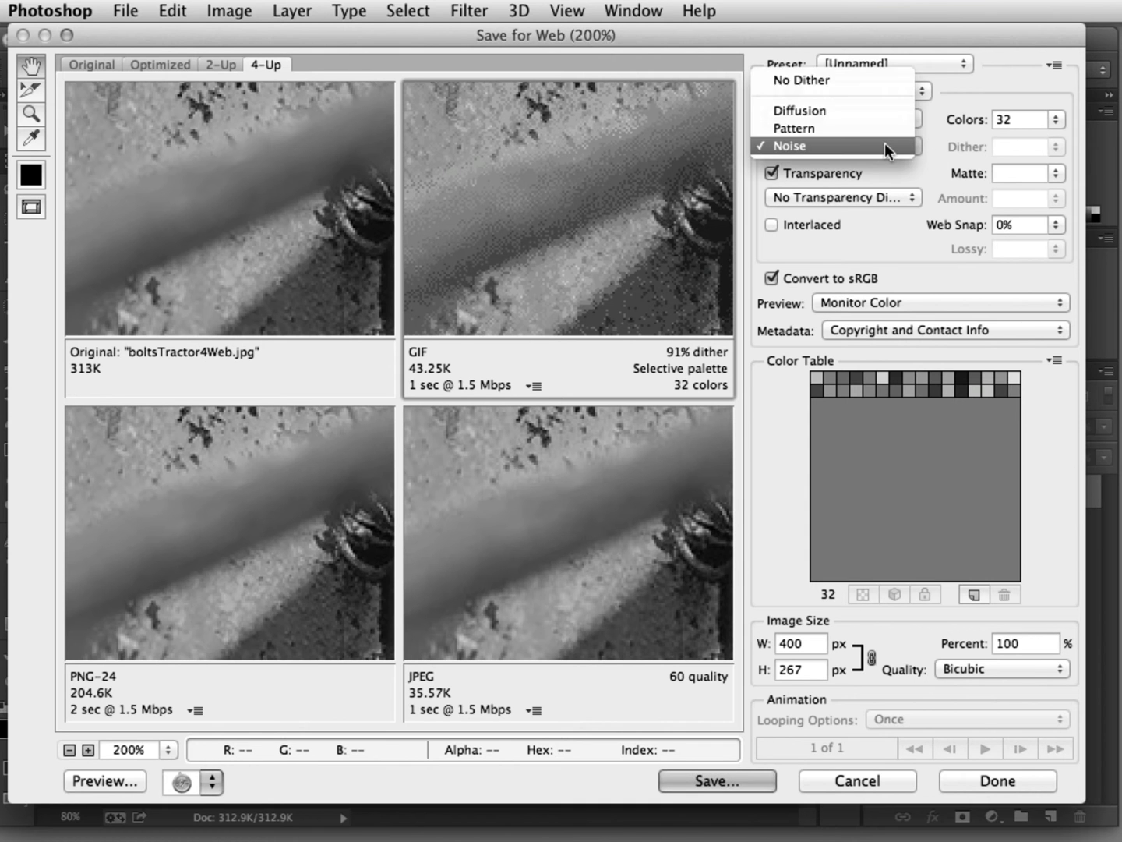
left_click(884, 144)
left_click(887, 138)
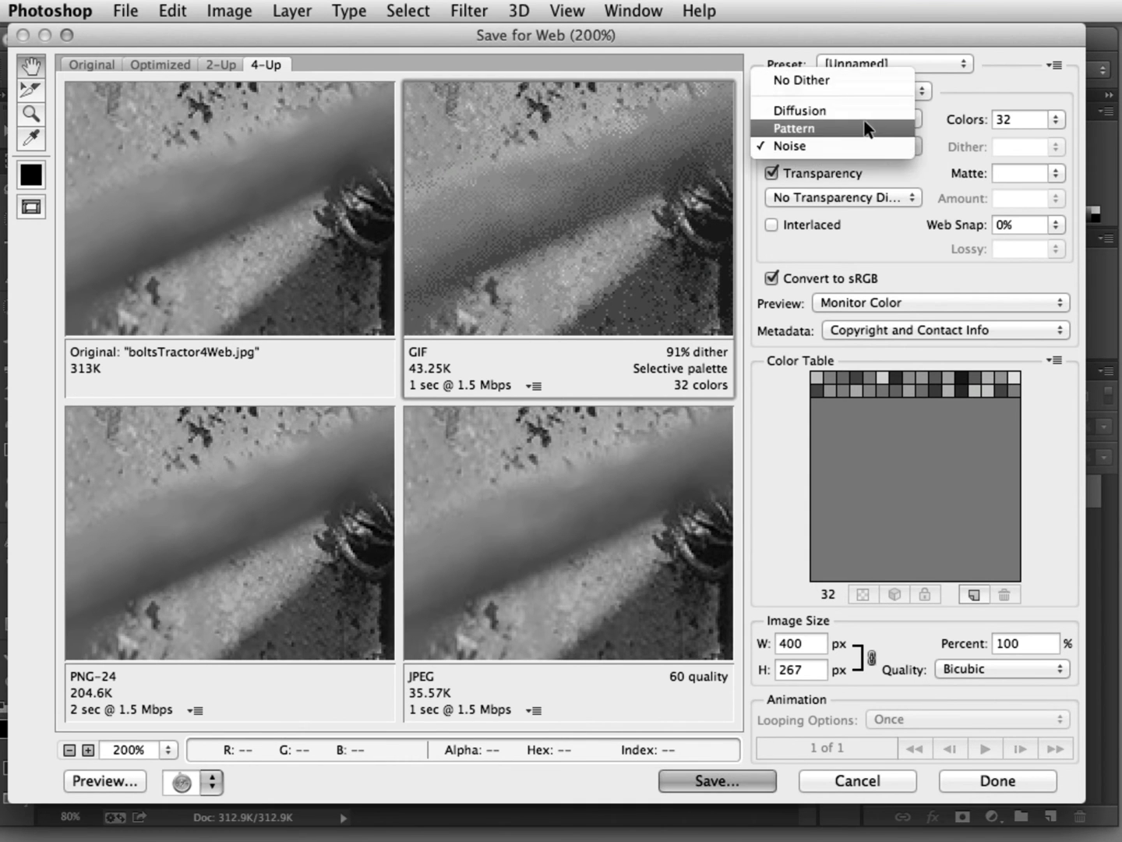
left_click(864, 115)
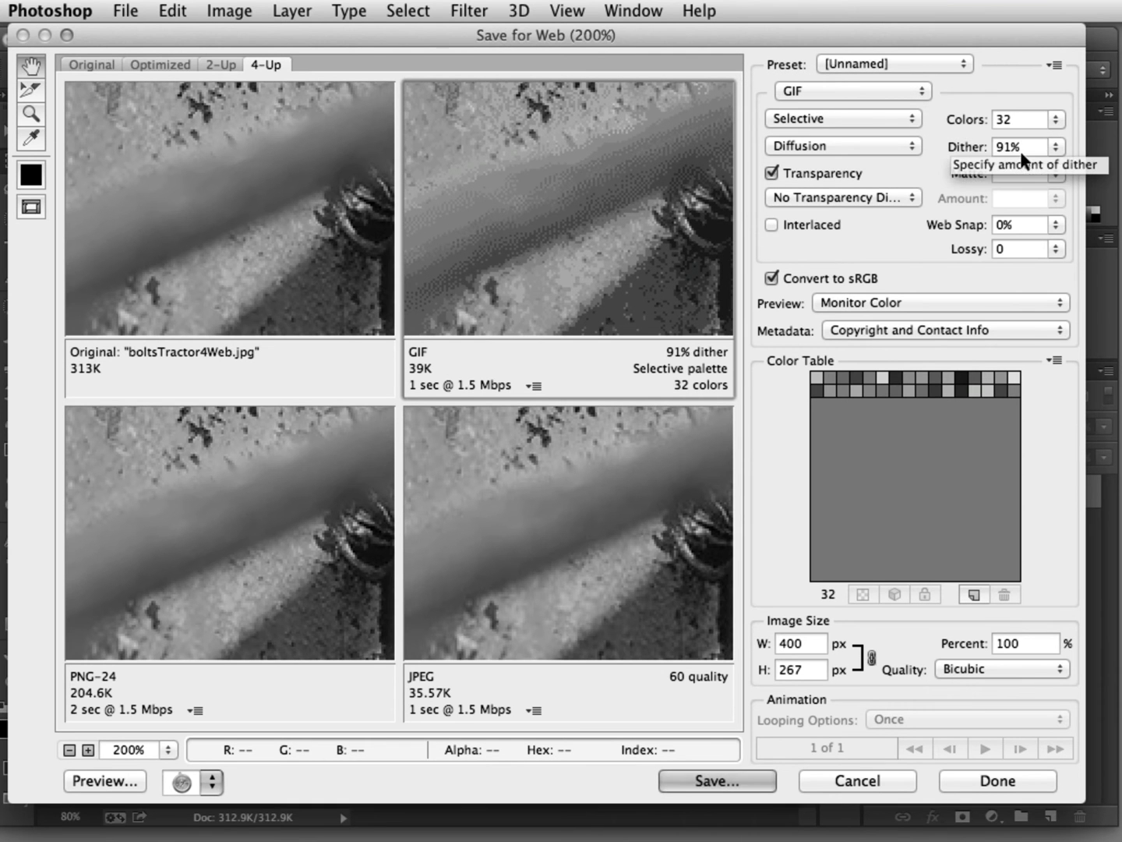
- Set the GIF version's dither to 100% and raise its colors to 128 and on to 256
left_click(1055, 145)
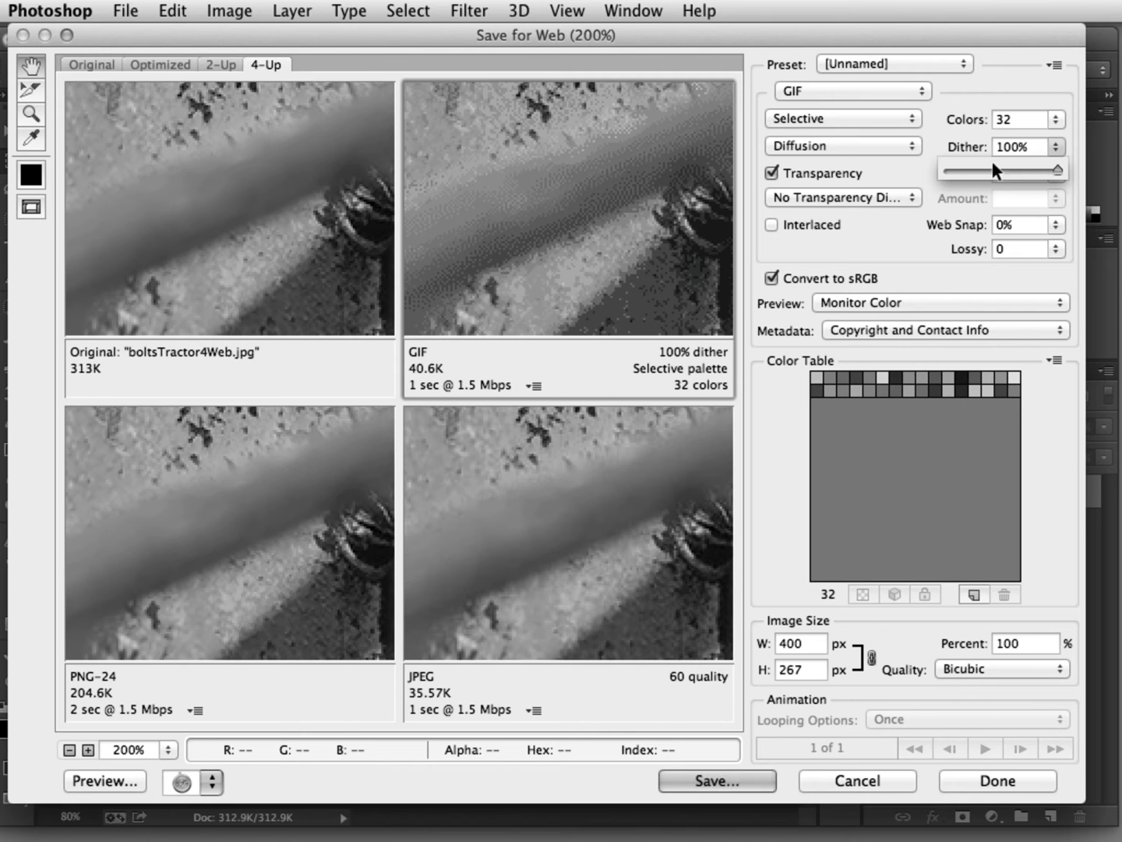
left_click(1053, 121)
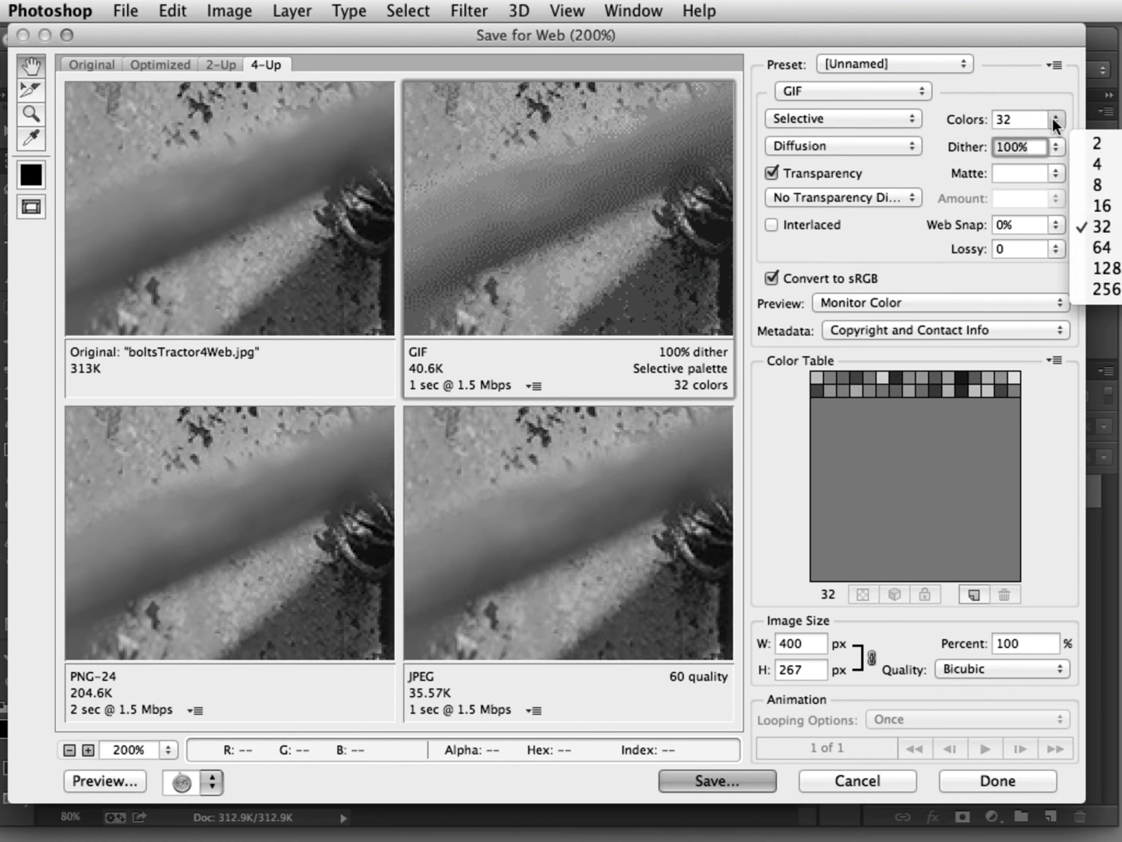
left_click(1085, 262)
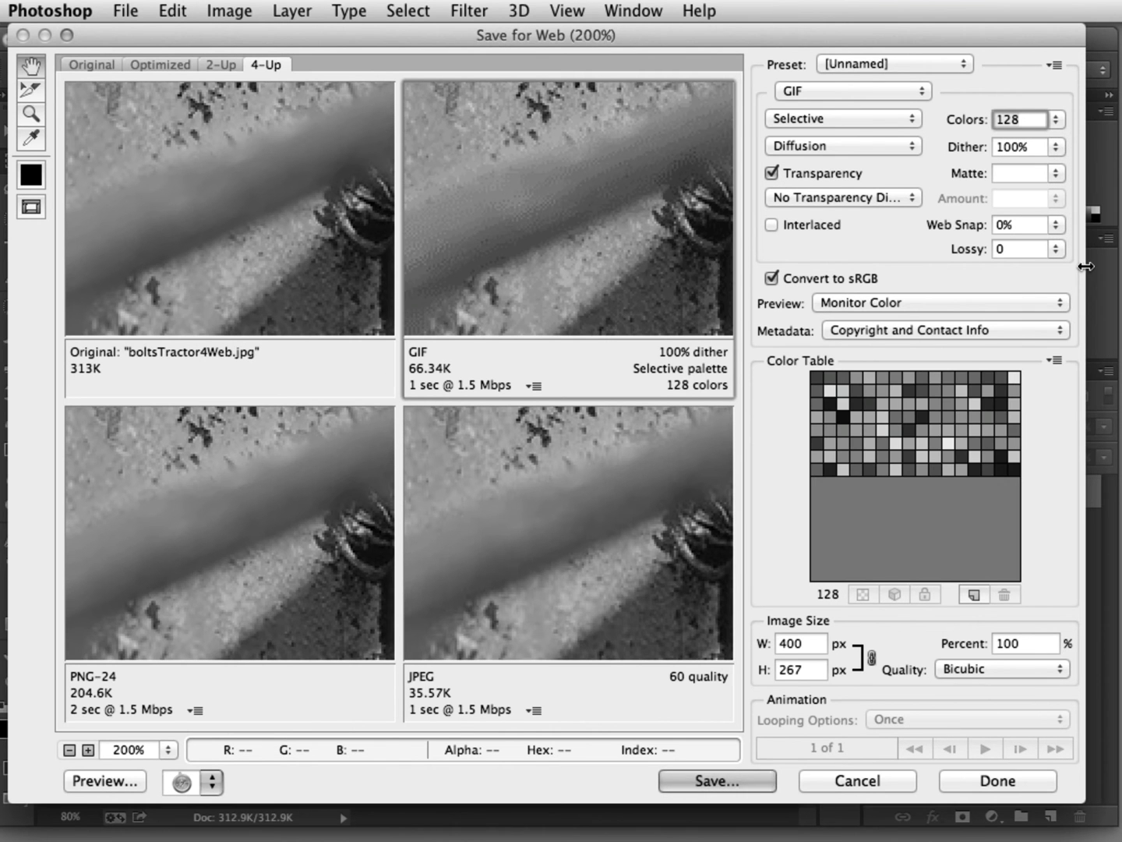
left_click(1057, 119)
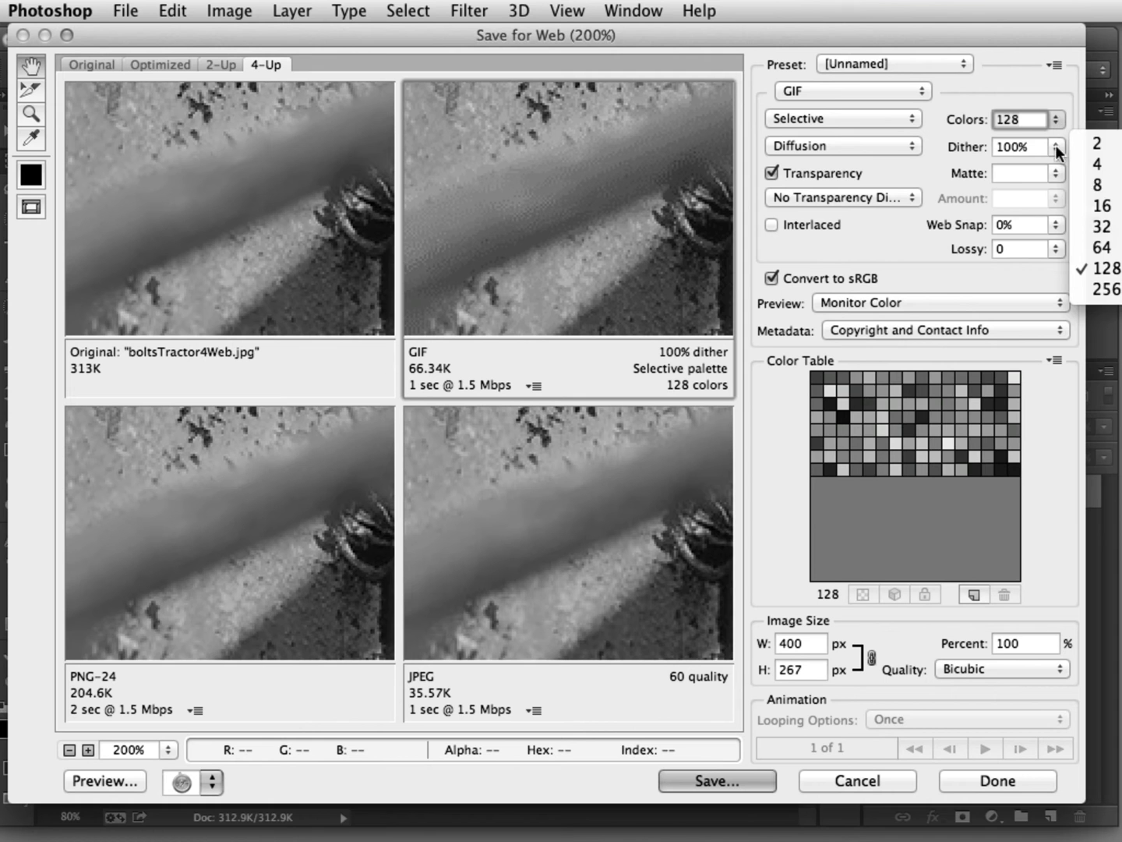
left_click(1101, 290)
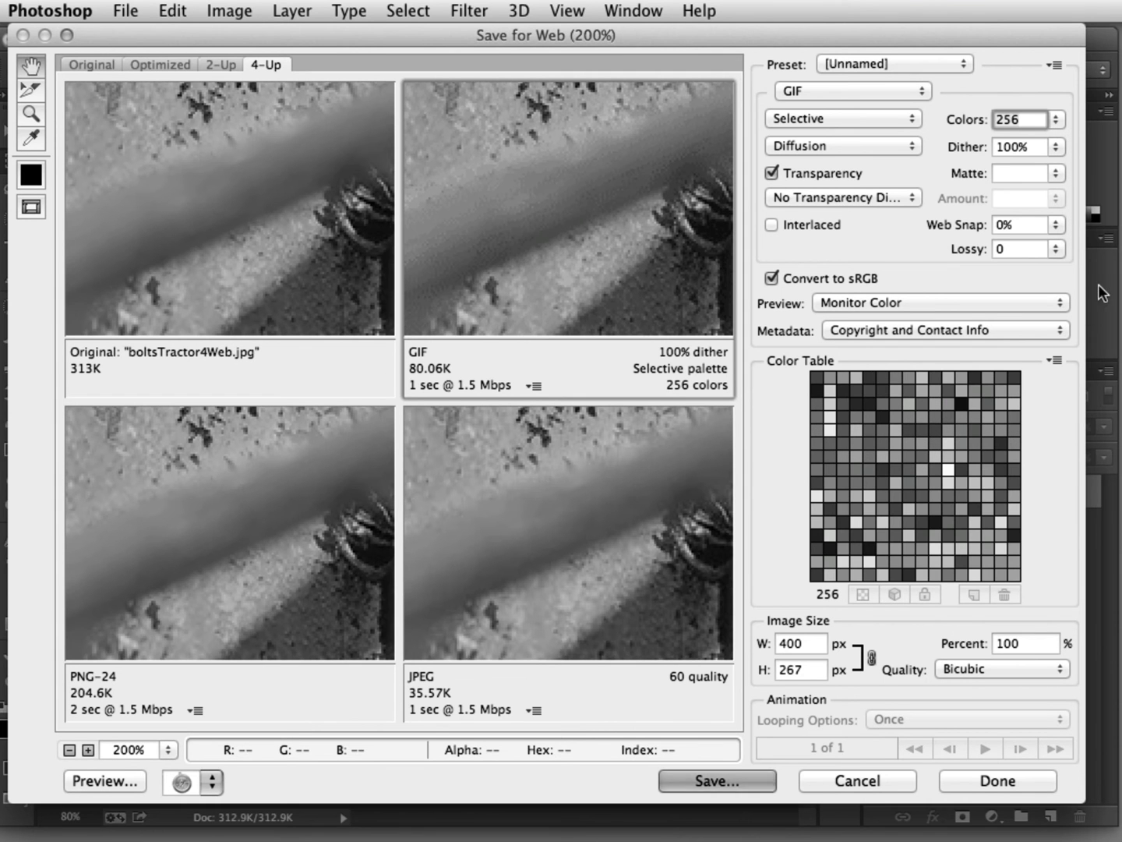
left_click(909, 481)
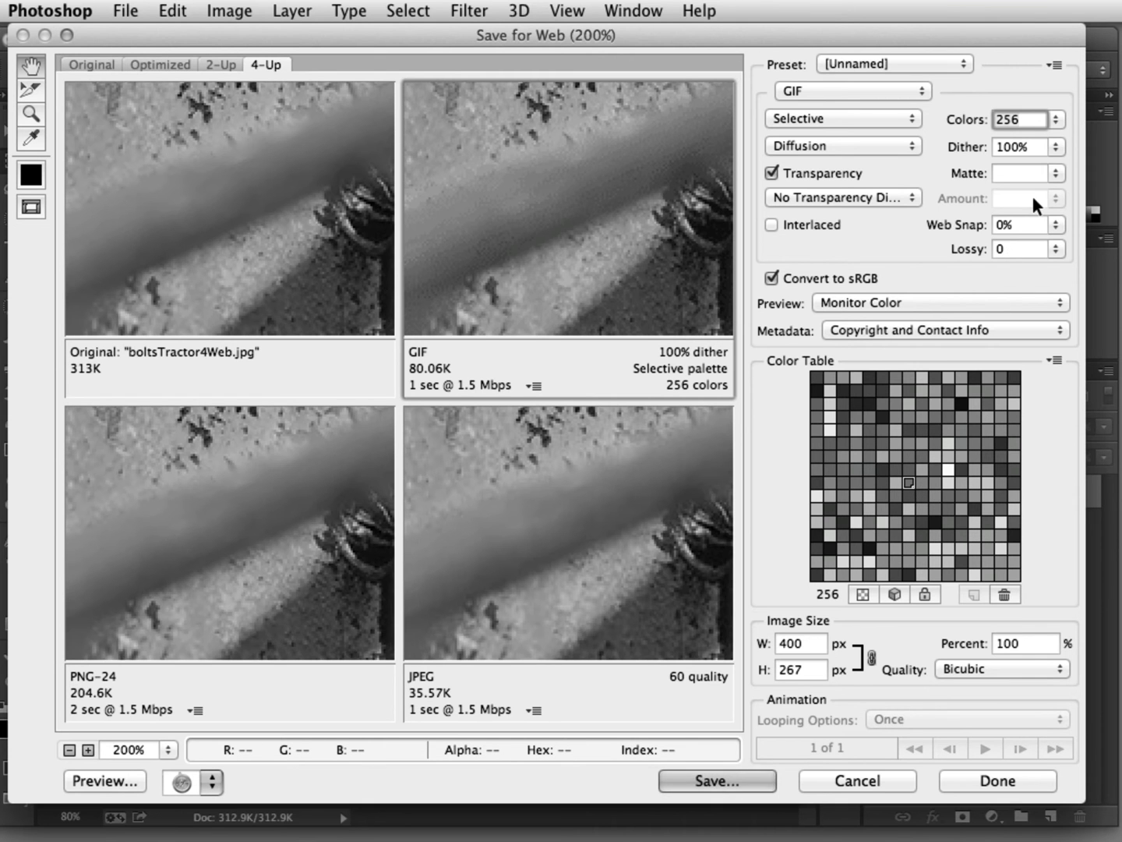
- Reduce the GIF version's colors to 32, 4 and finally 2, and examine the bolt area beside the diagonal bar
left_click(1053, 120)
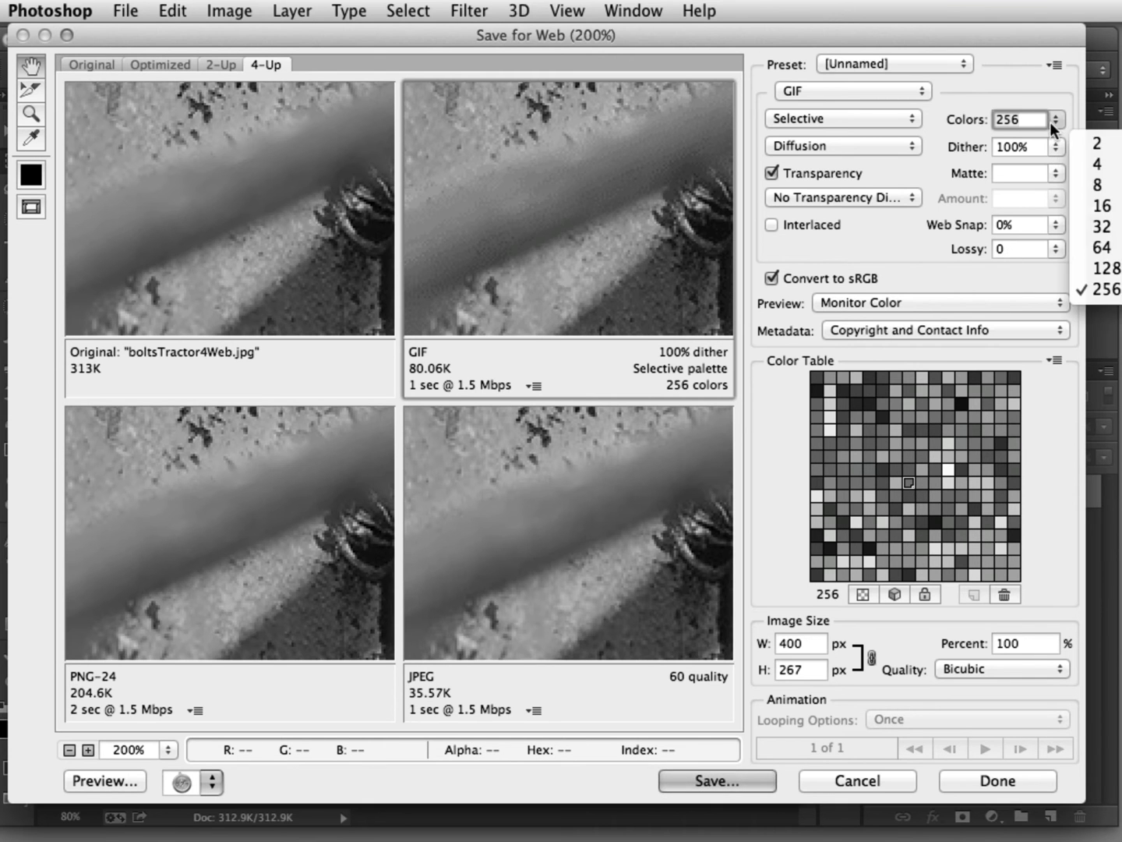
left_click(1085, 229)
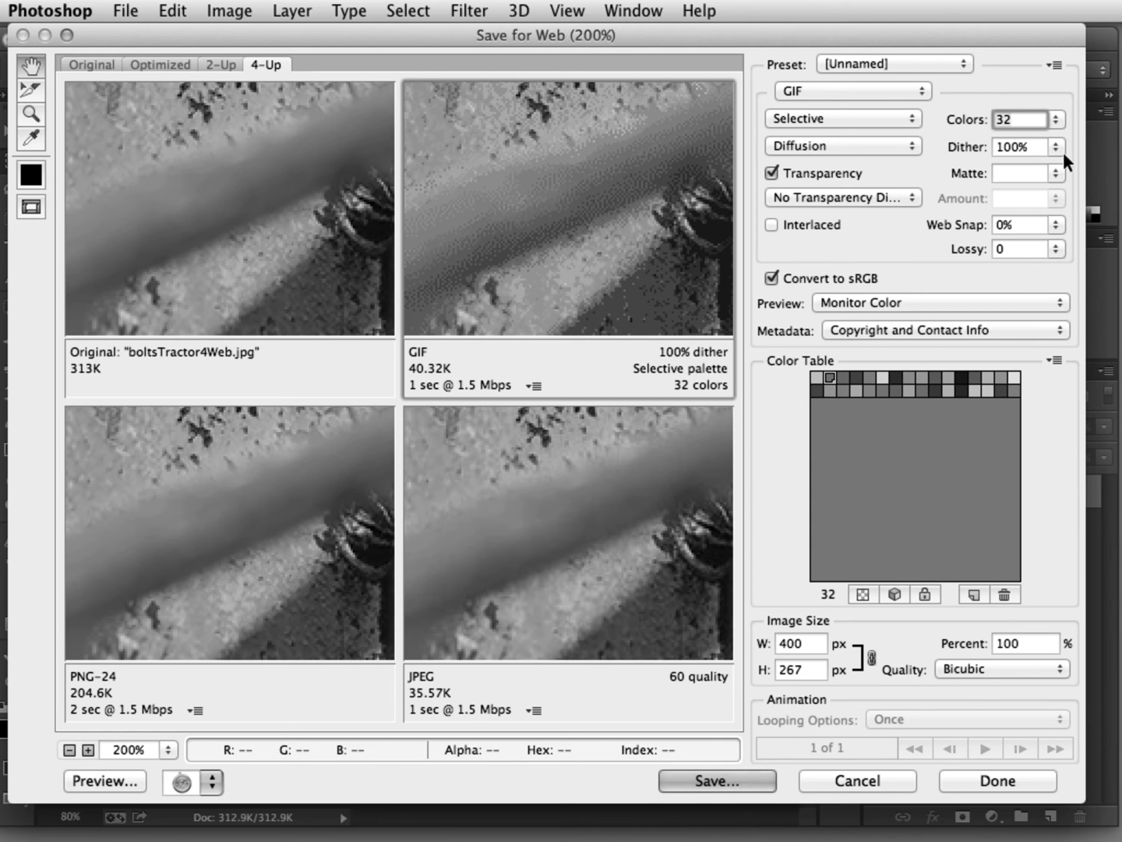
left_click(1054, 119)
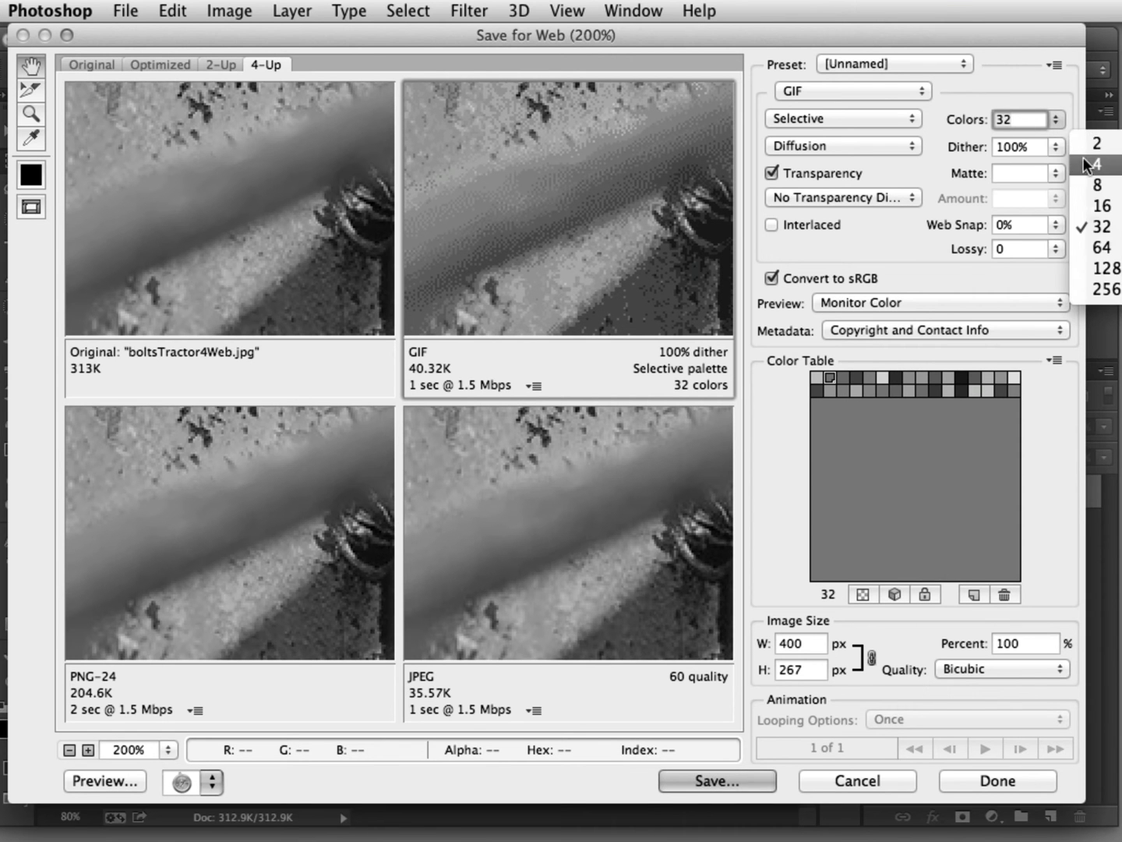
left_click(1084, 161)
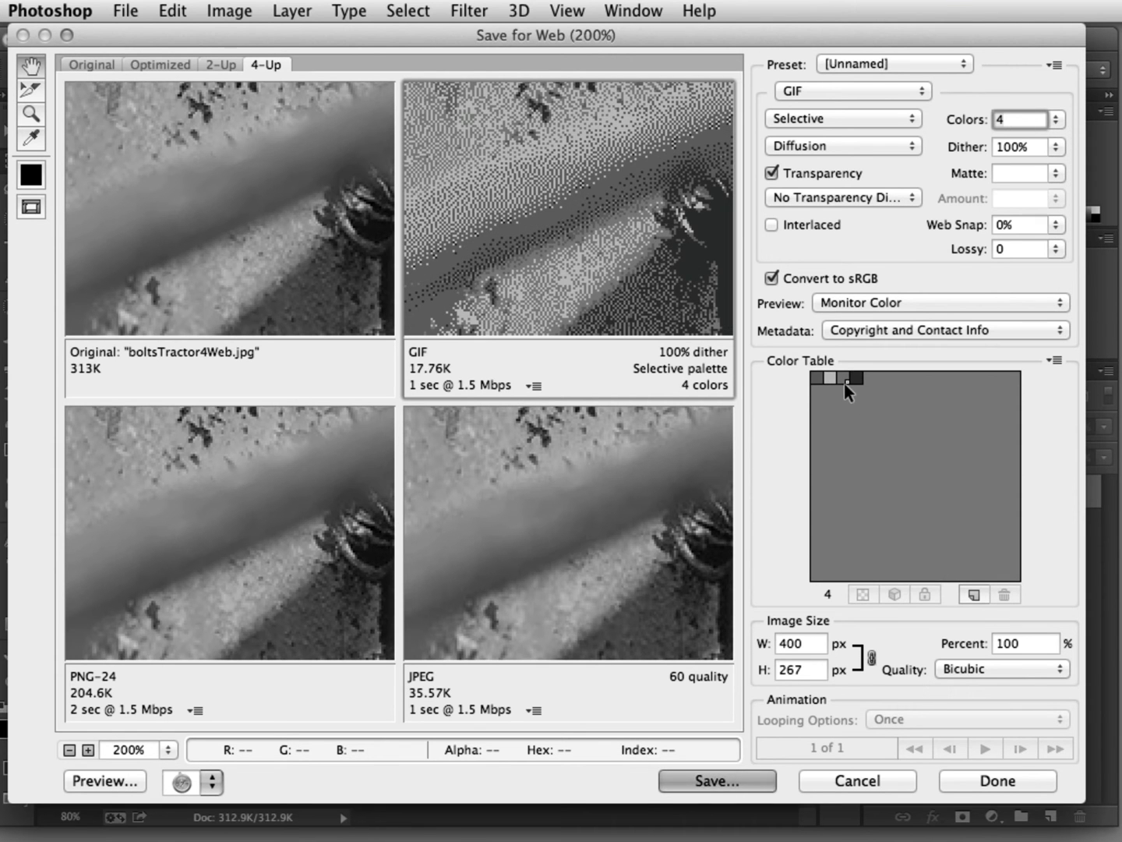
left_click(1055, 120)
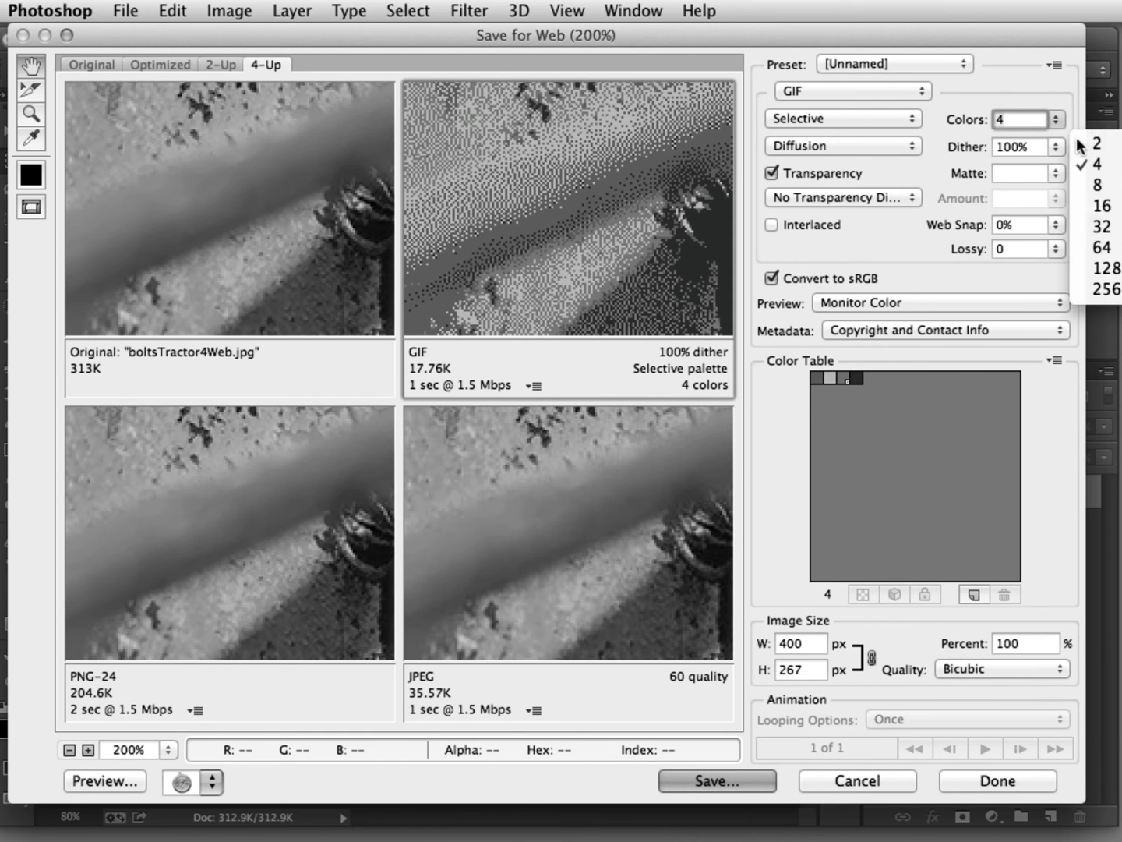
left_click(1084, 144)
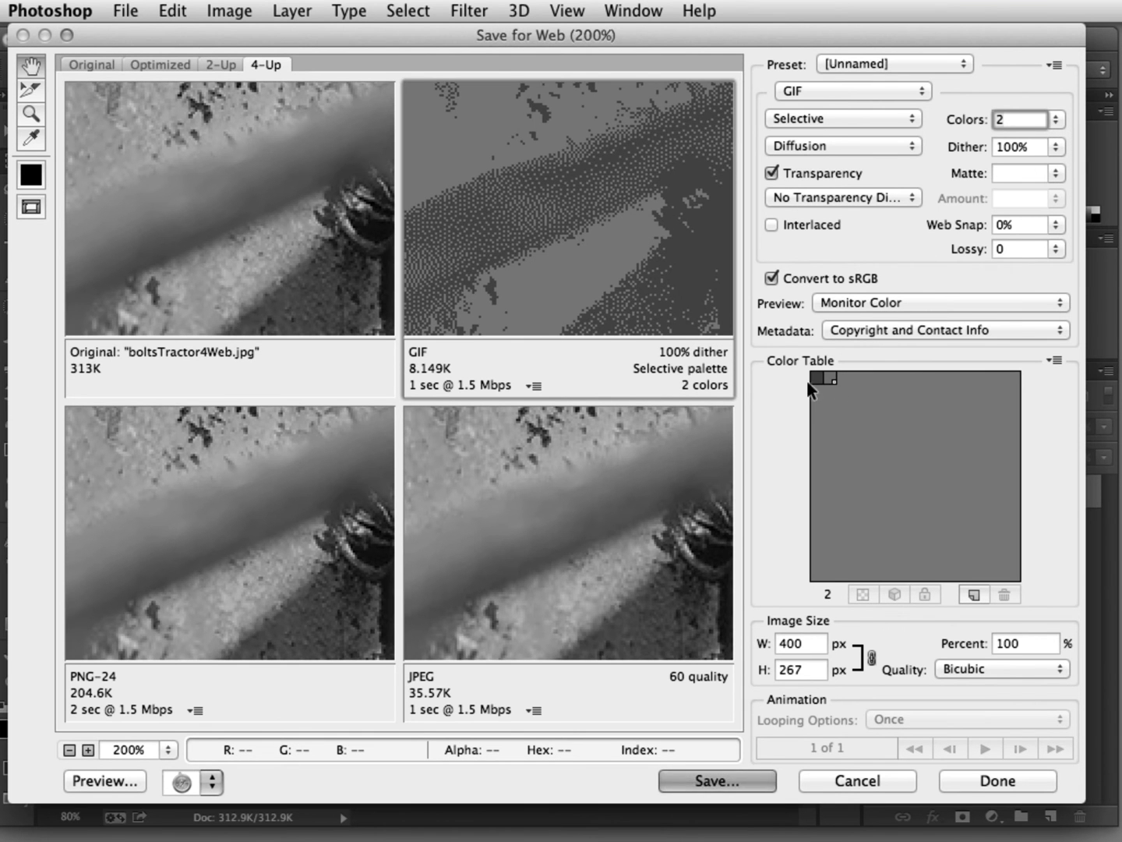
left_click_drag(671, 312, 694, 295)
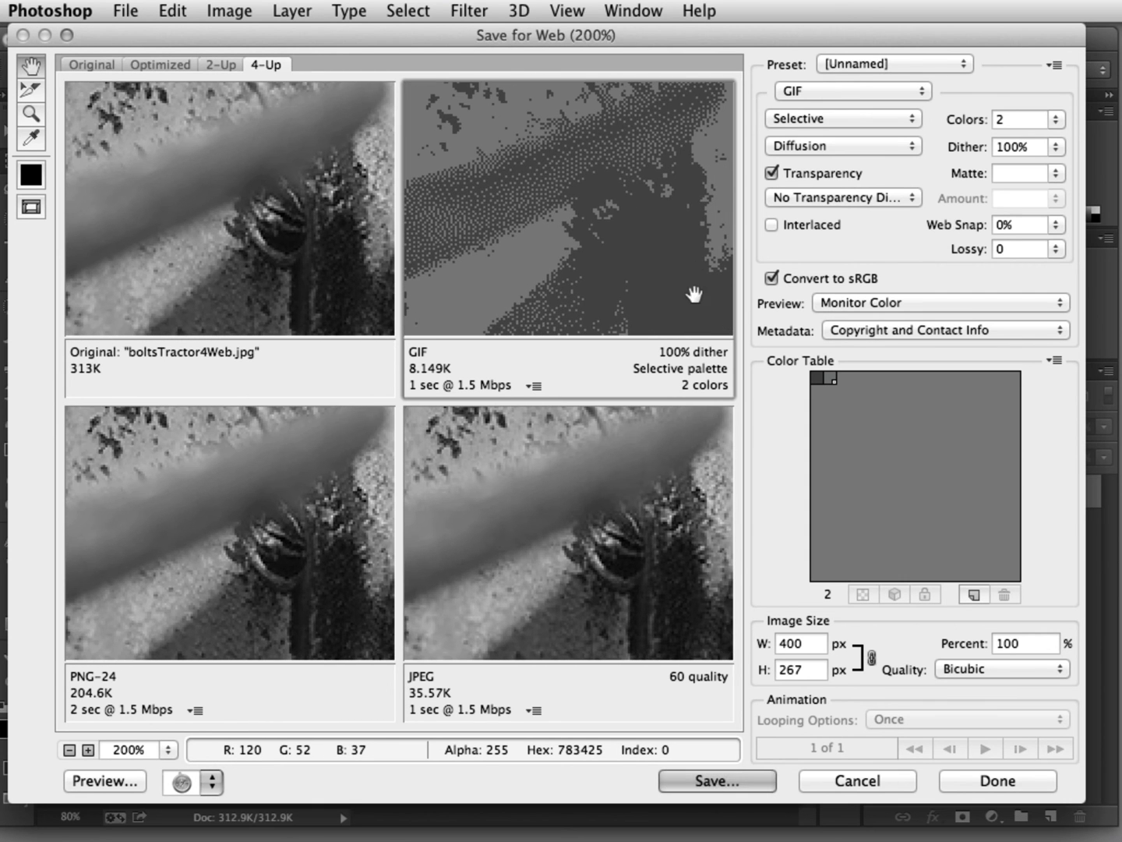
- Increase the GIF version's colors to 4 and on to 16
left_click(1056, 119)
left_click(1070, 162)
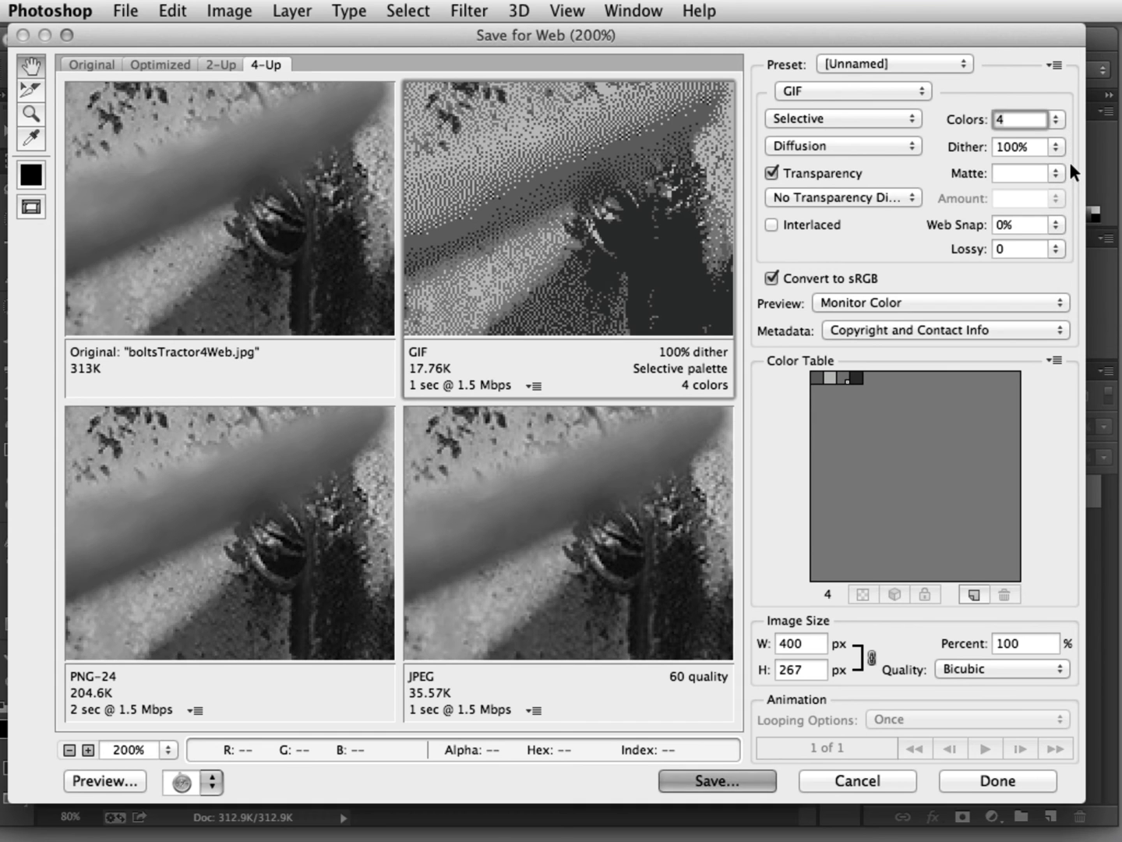
left_click(1058, 121)
key("Escape")
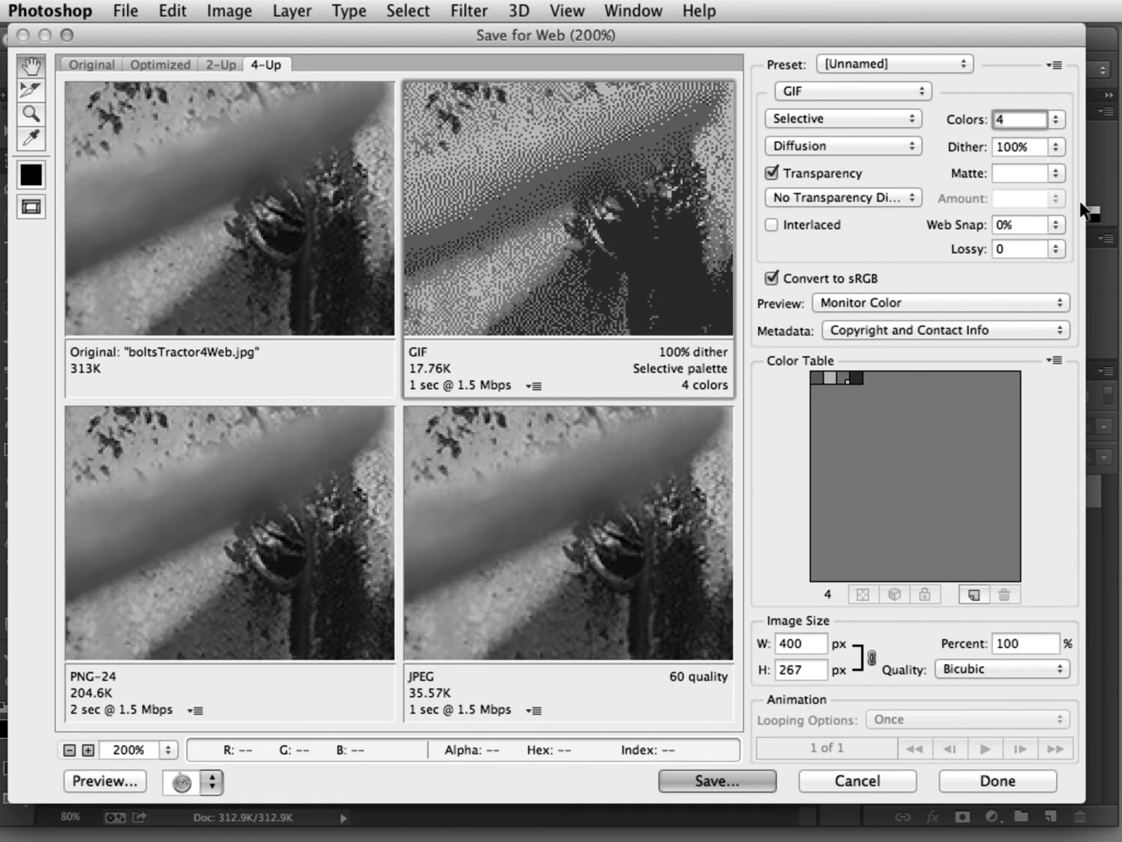
type("16")
key("Return")
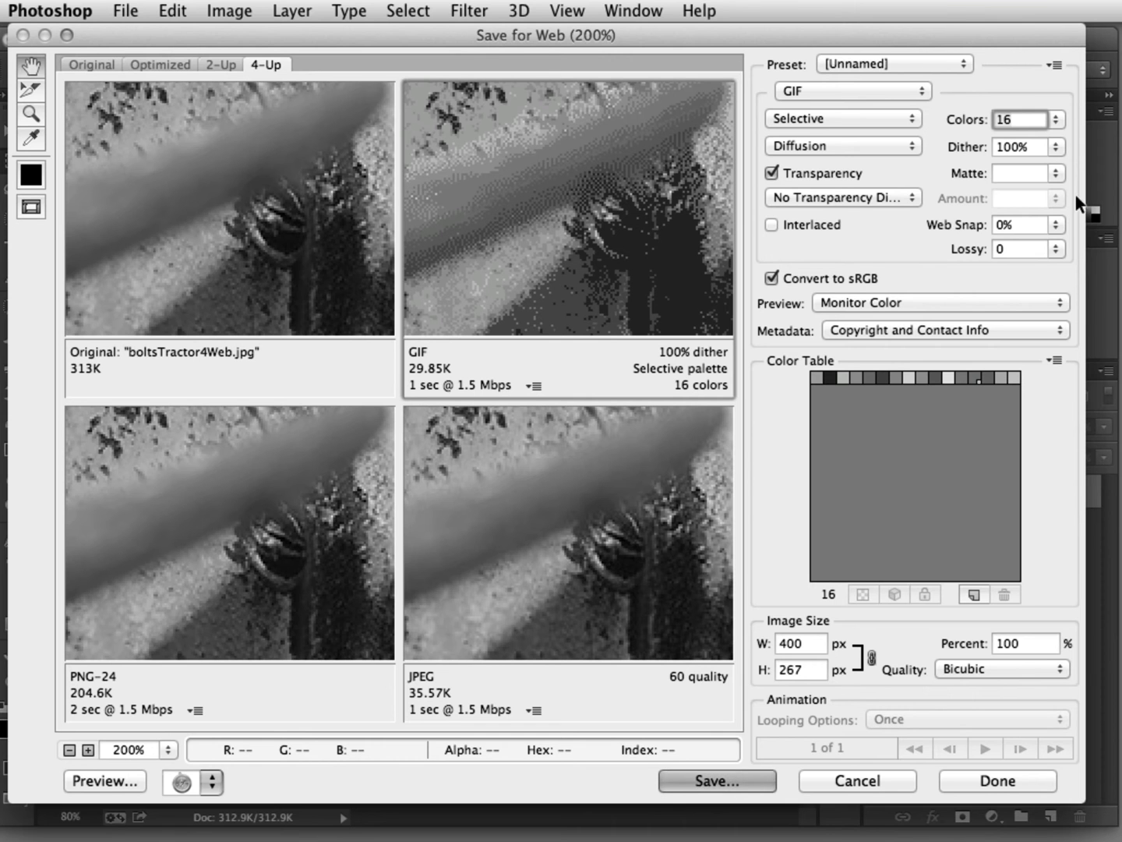
- Raise the GIF version's colors to 128 and on to 256, and compare the dark peeling-paint area across the versions
left_click(1053, 118)
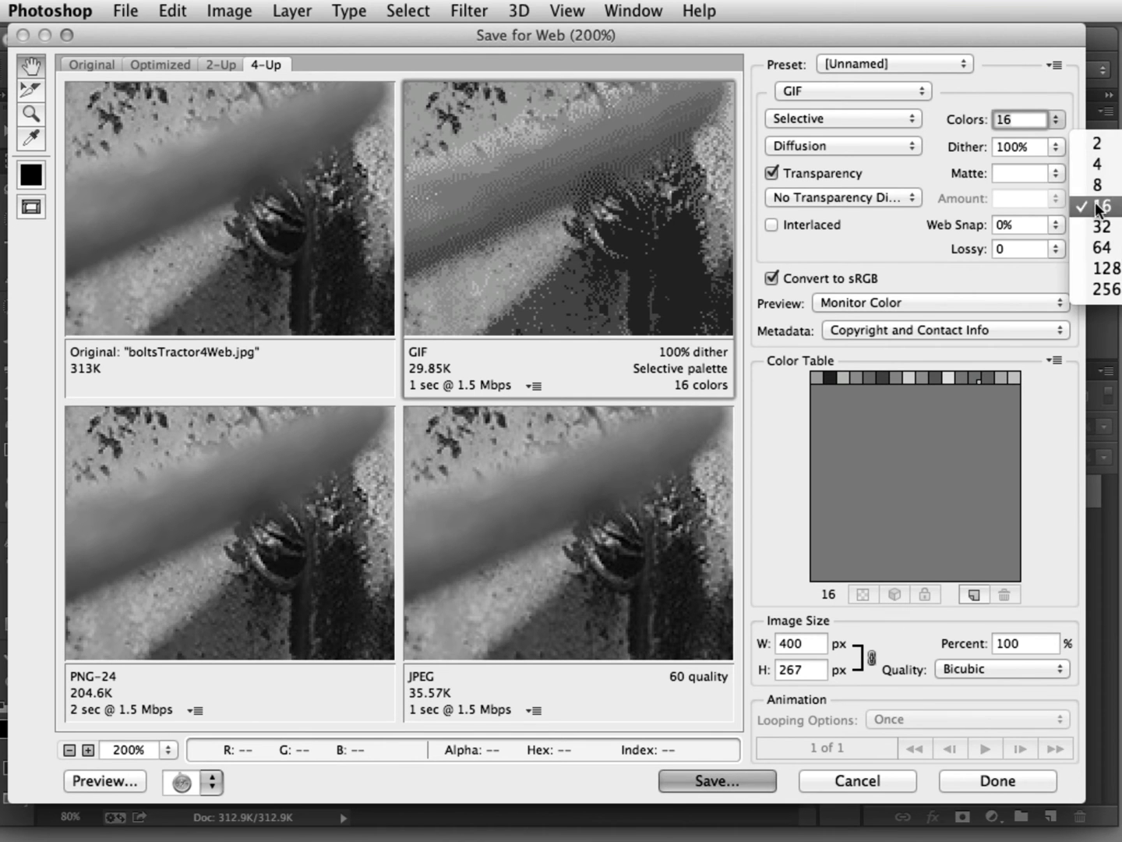
left_click(1091, 264)
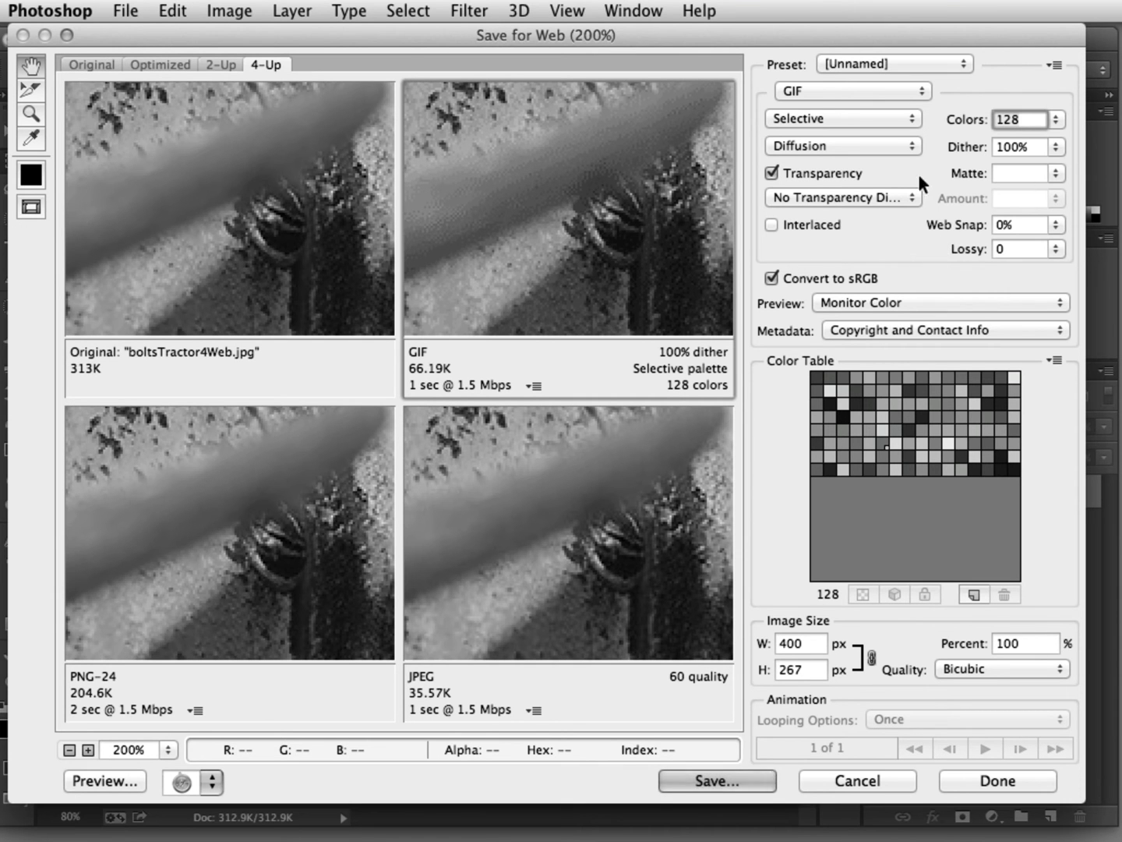
left_click(1056, 119)
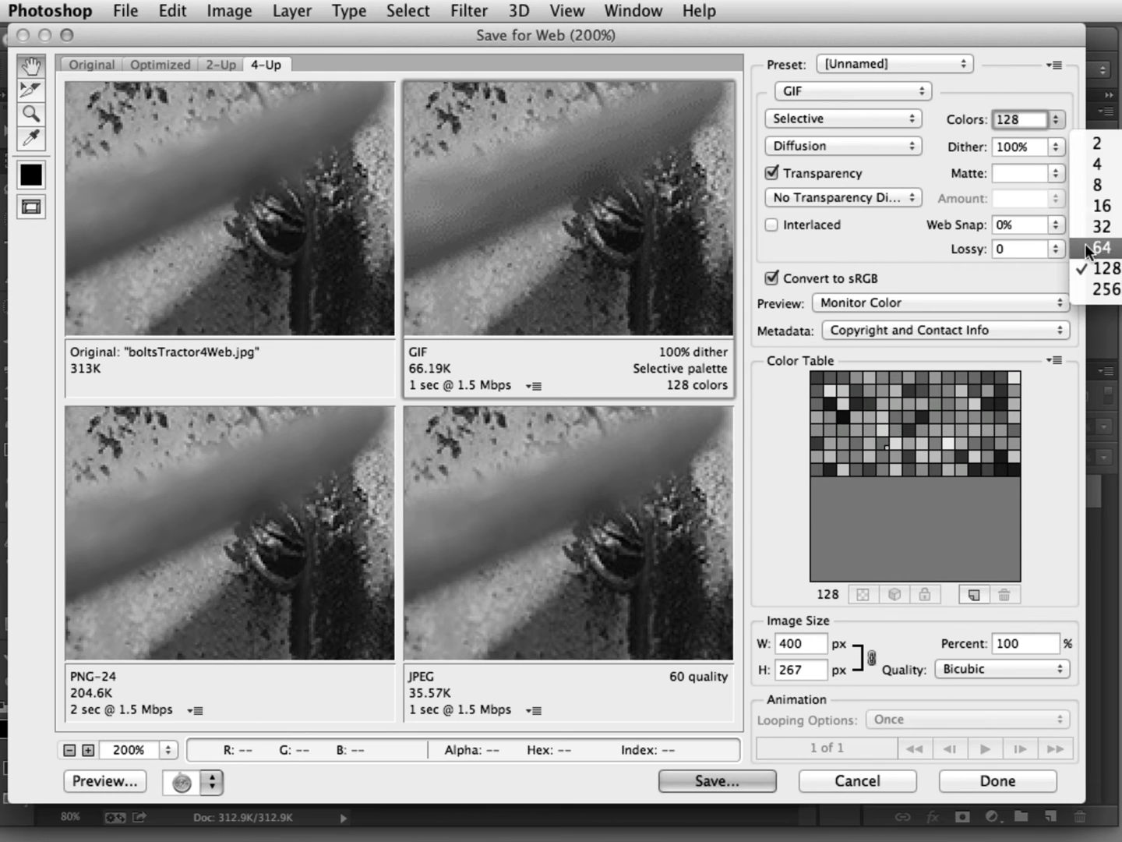
left_click(1090, 292)
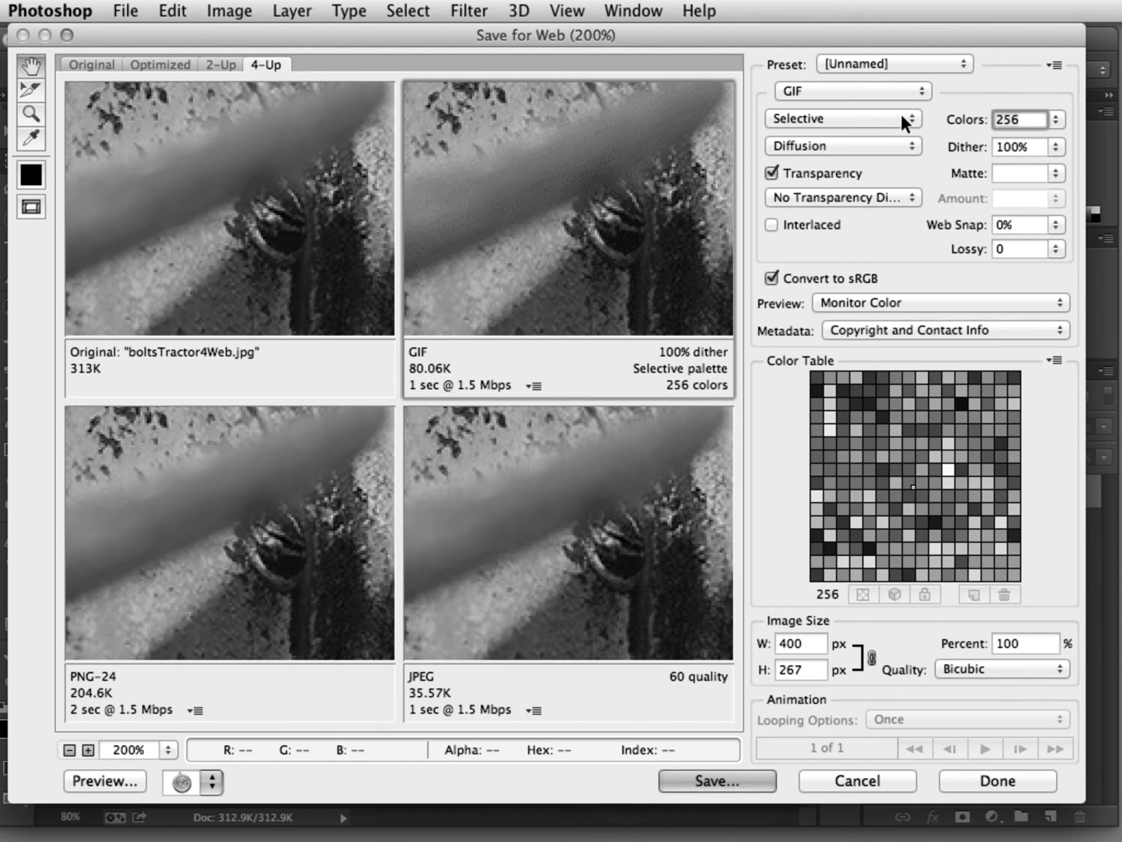
left_click_drag(611, 245, 515, 148)
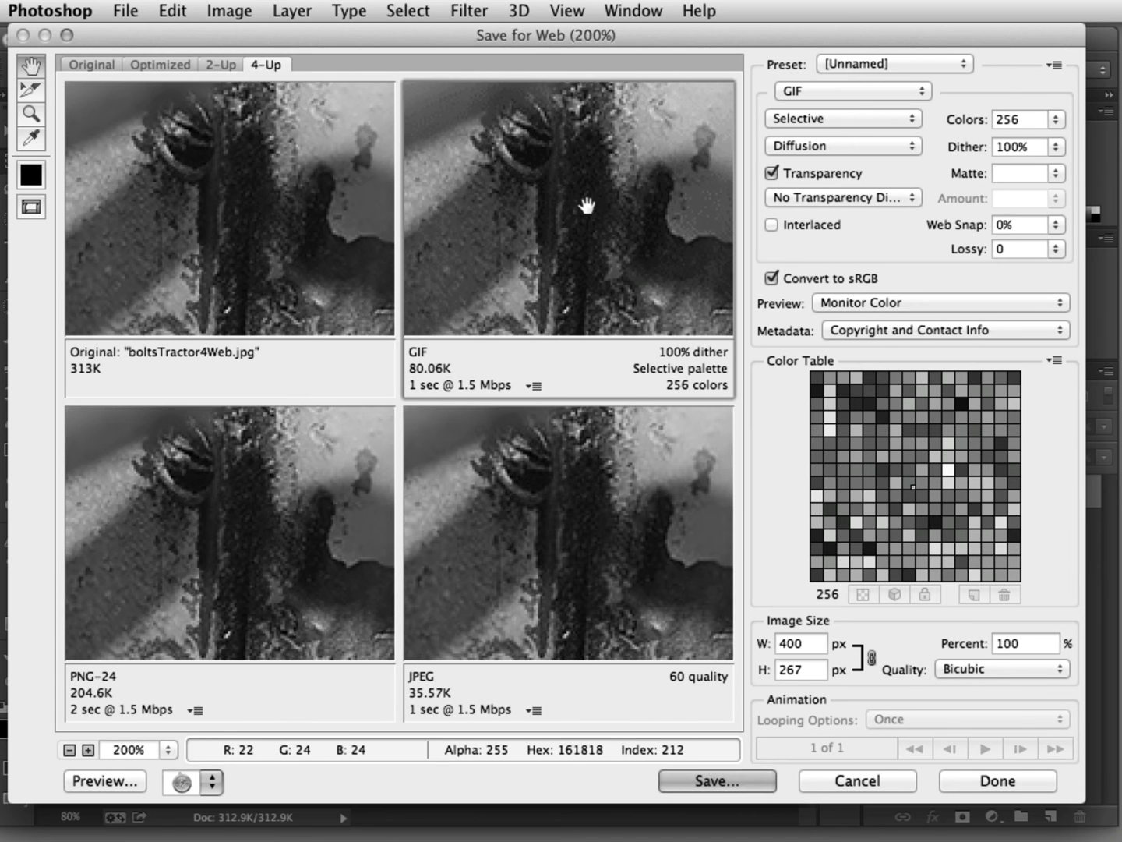
left_click_drag(586, 202, 512, 175)
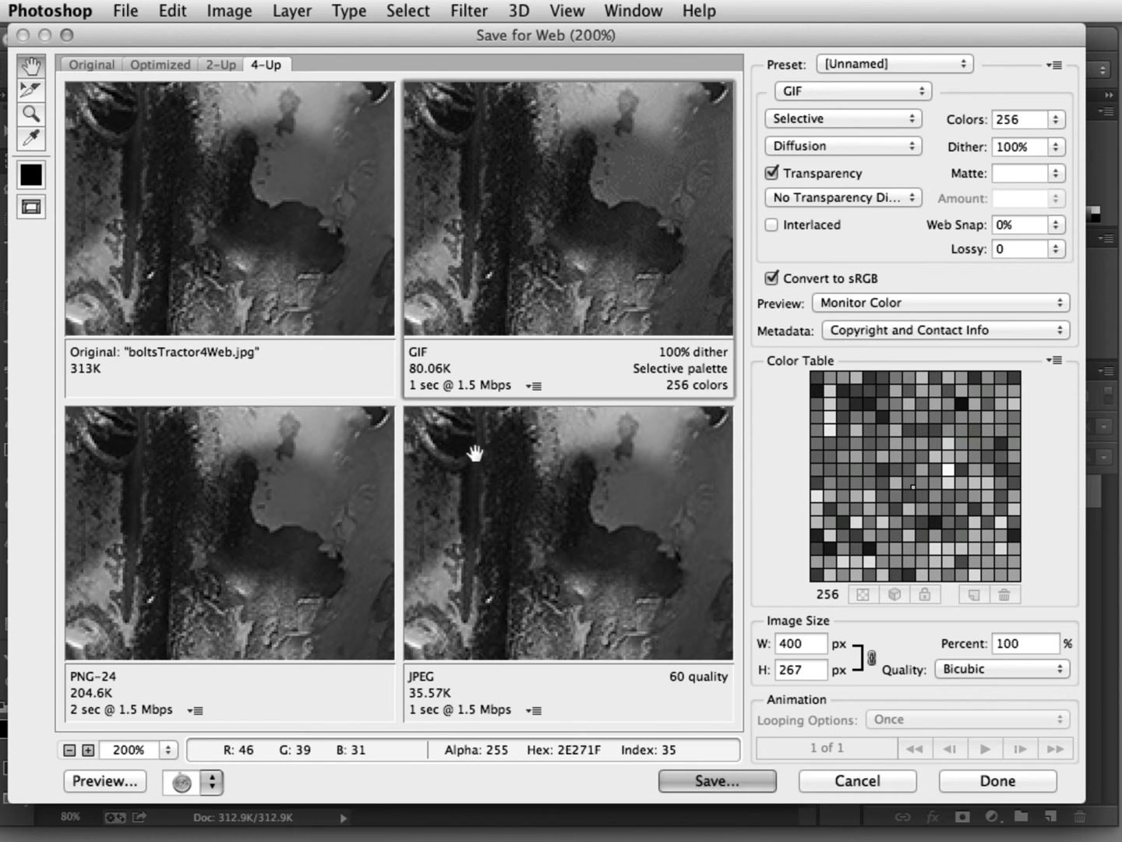
- Open the output settings for the JPEG version and examine its Background options
left_click(522, 517)
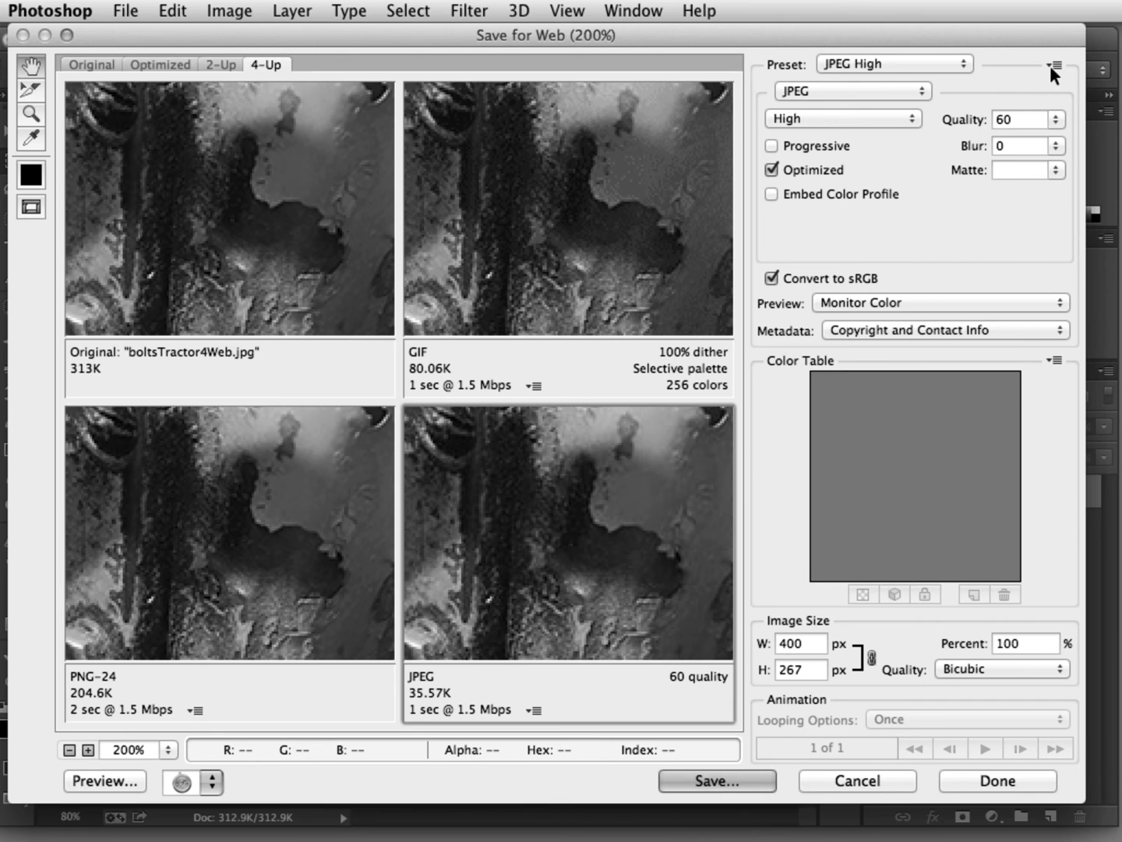
left_click_drag(972, 38, 682, 41)
left_click(765, 66)
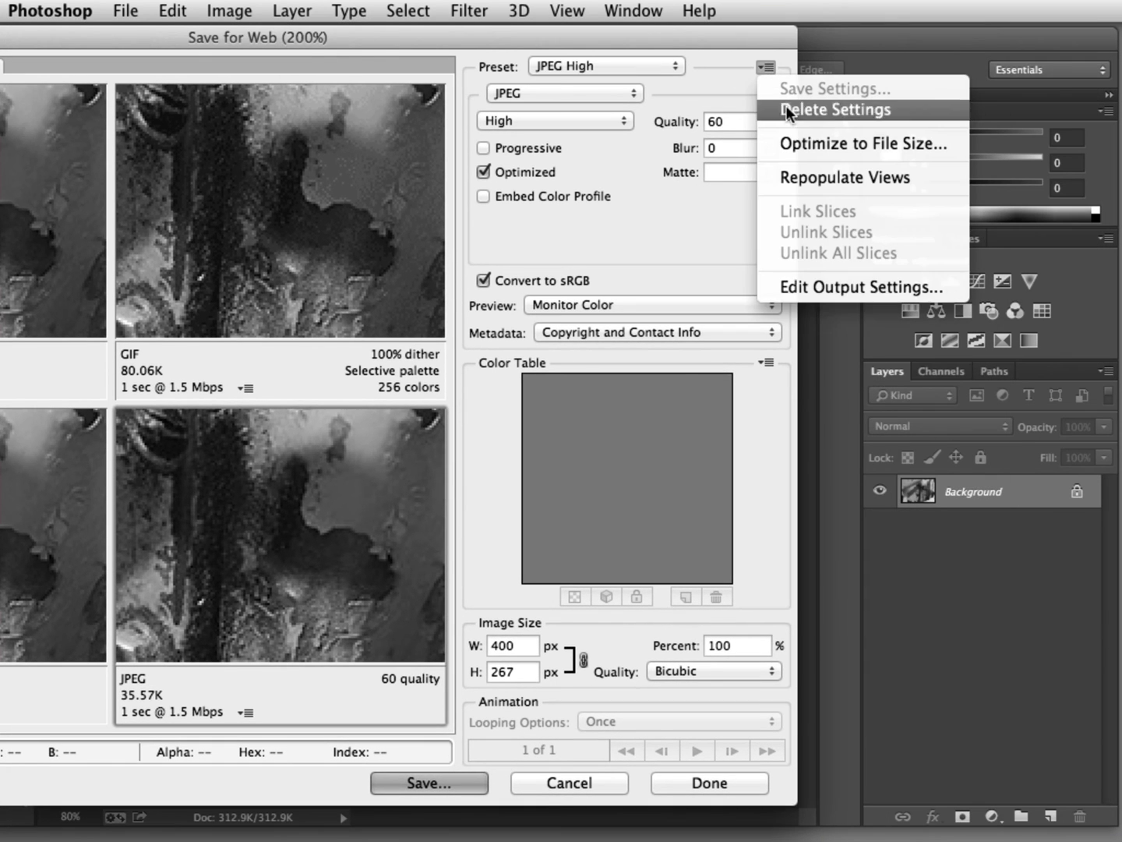
left_click(820, 294)
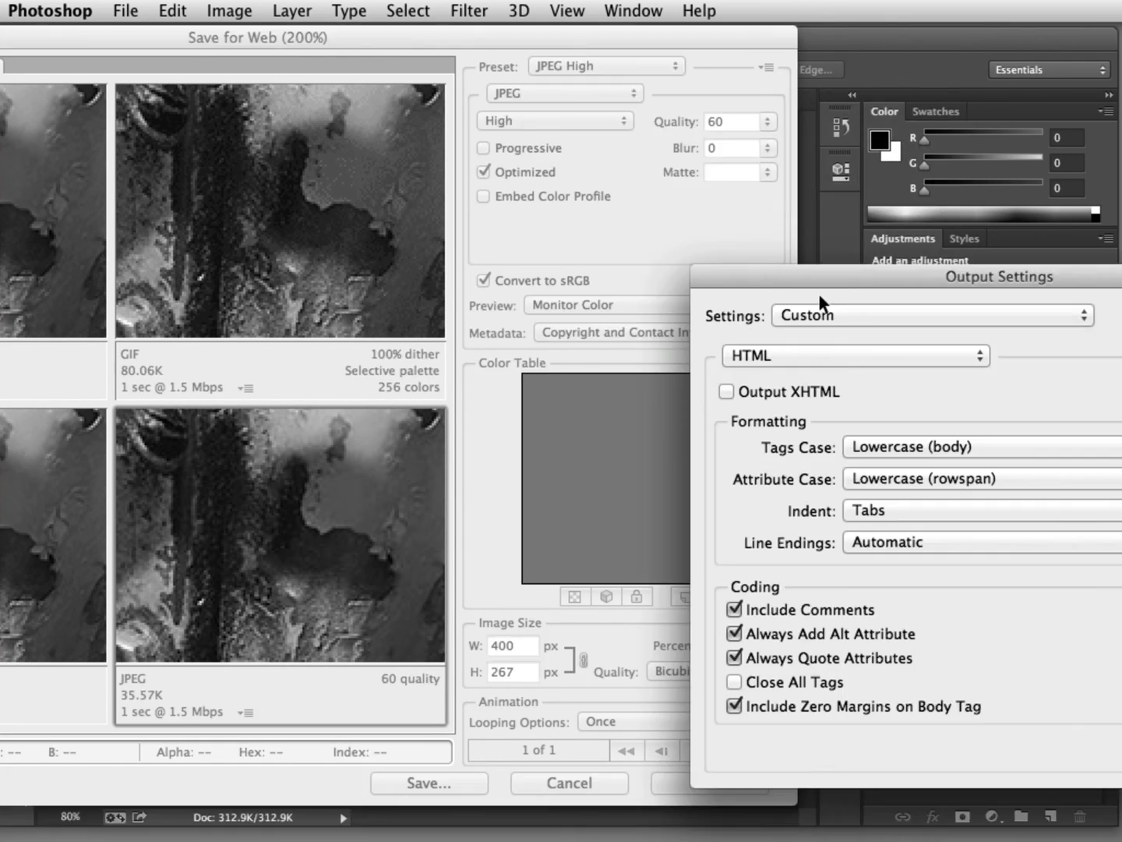
left_click_drag(850, 297, 502, 214)
left_click(536, 287)
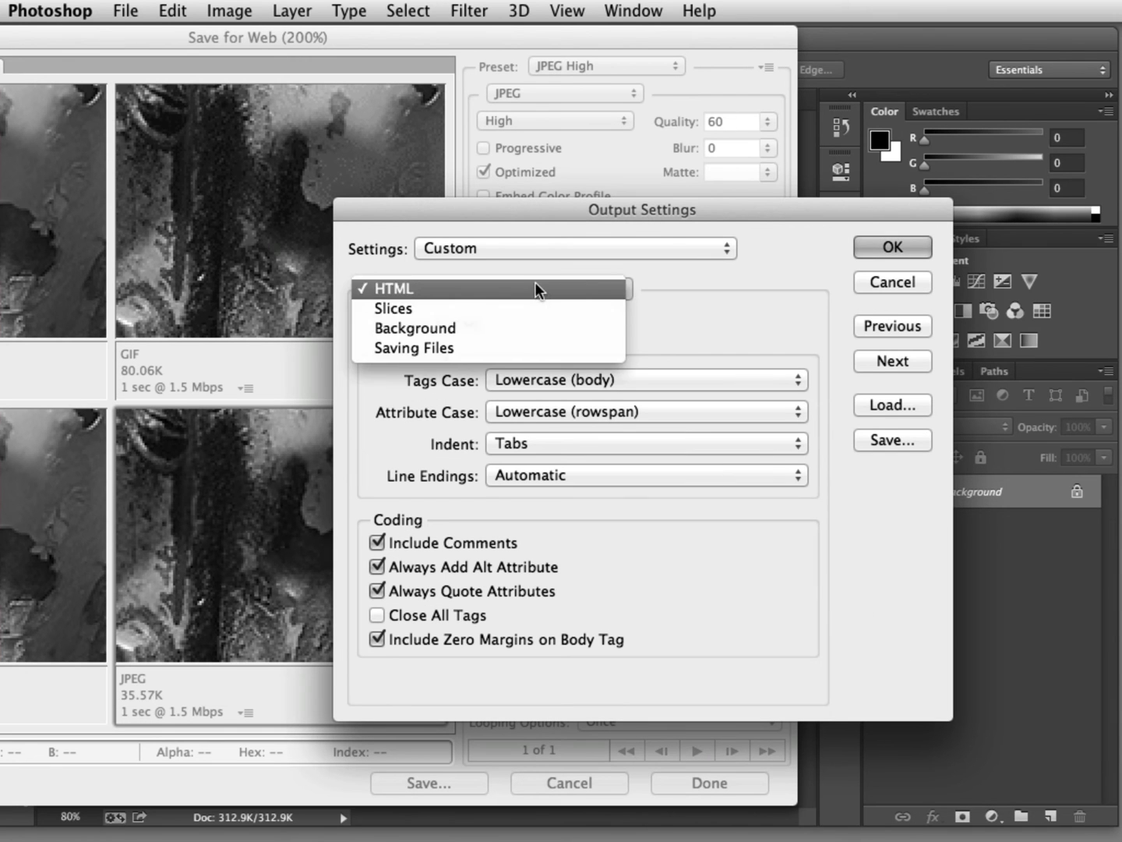
left_click(524, 331)
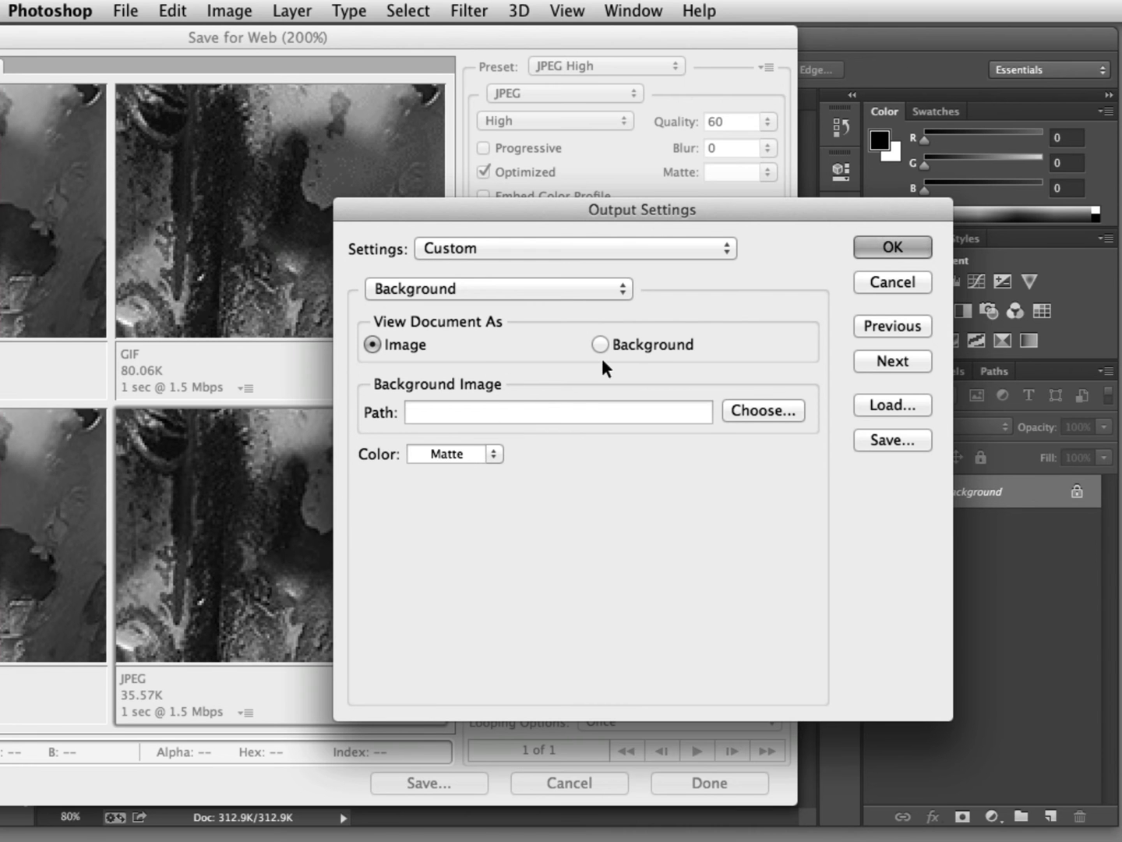
left_click(873, 246)
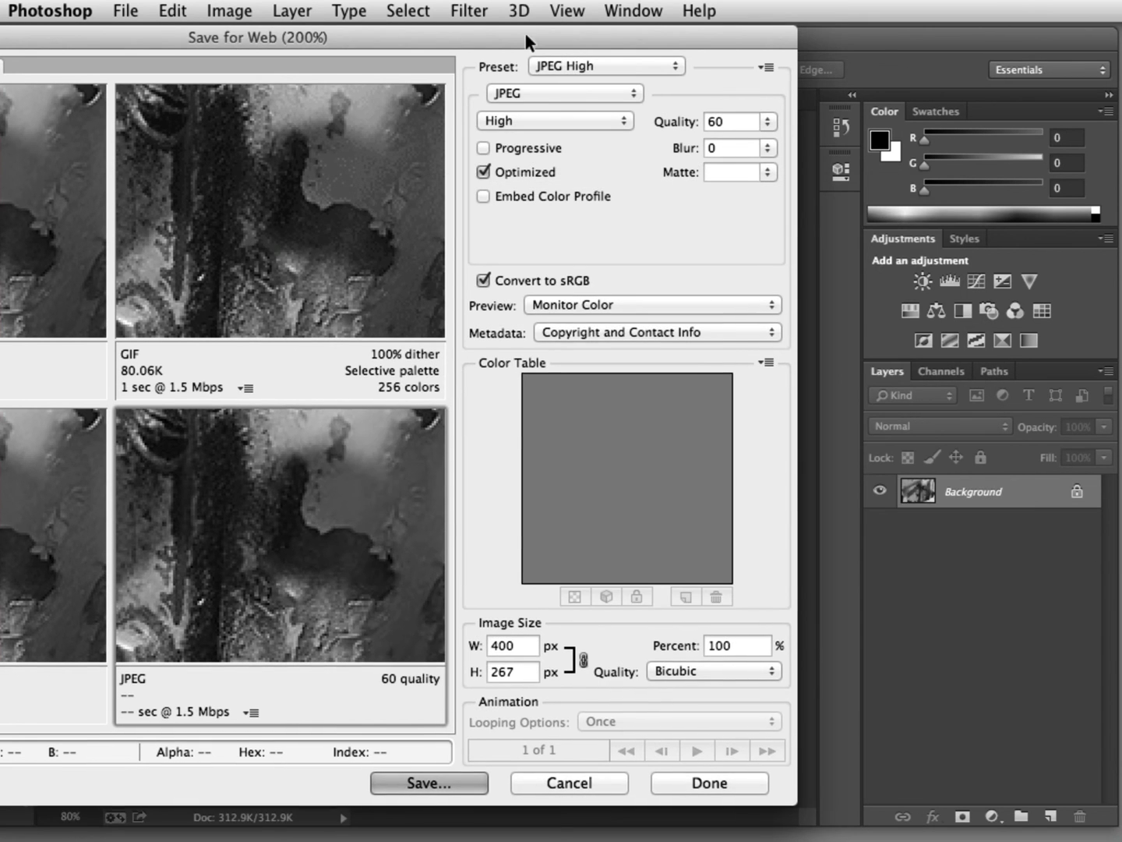
left_click_drag(525, 32, 832, 43)
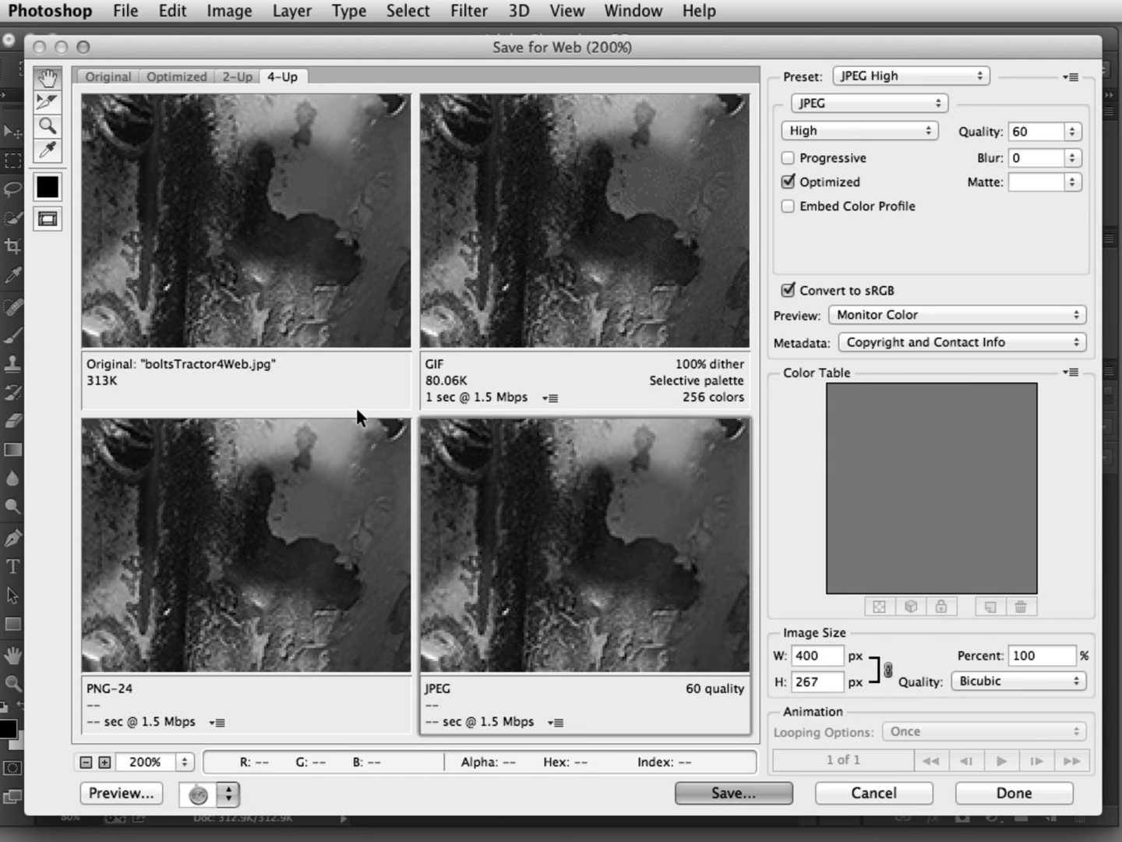
- Set the JPEG version's matte to the eyedropper color and sample the smooth paint area above the dark patch in the original
left_click(1075, 184)
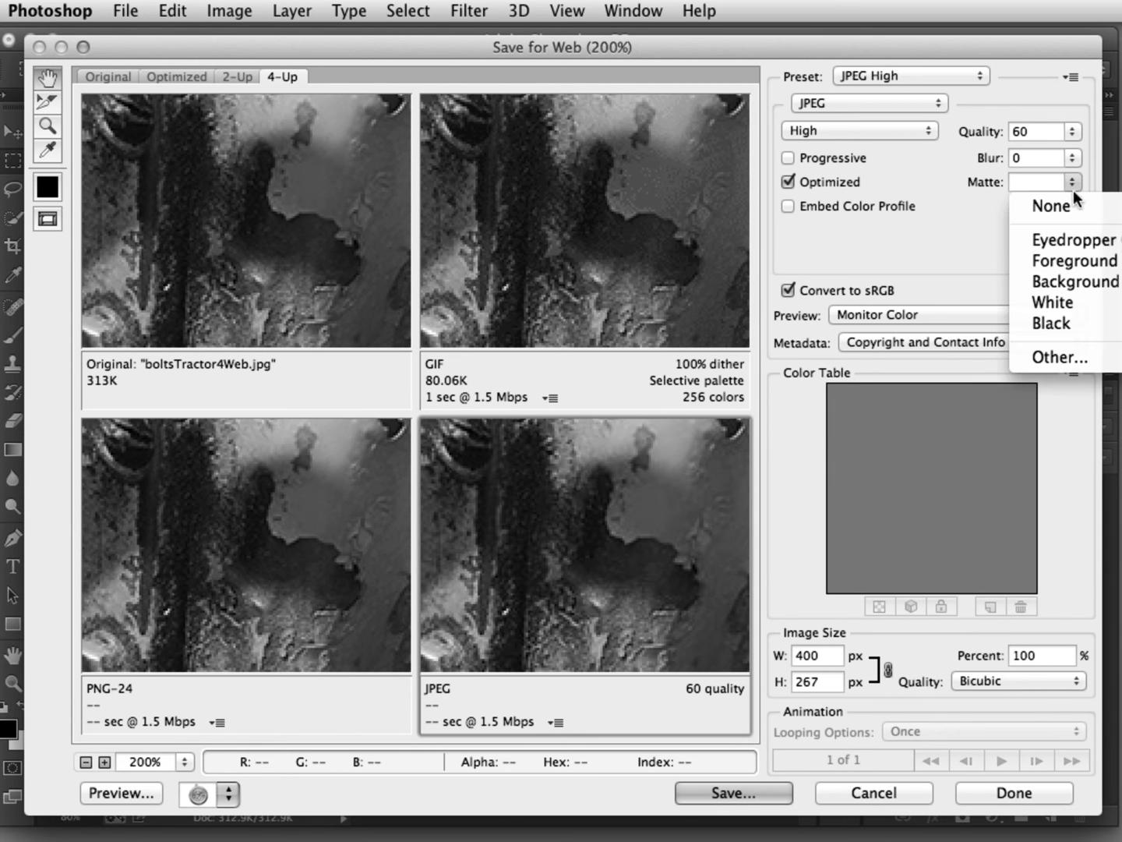
left_click(1076, 237)
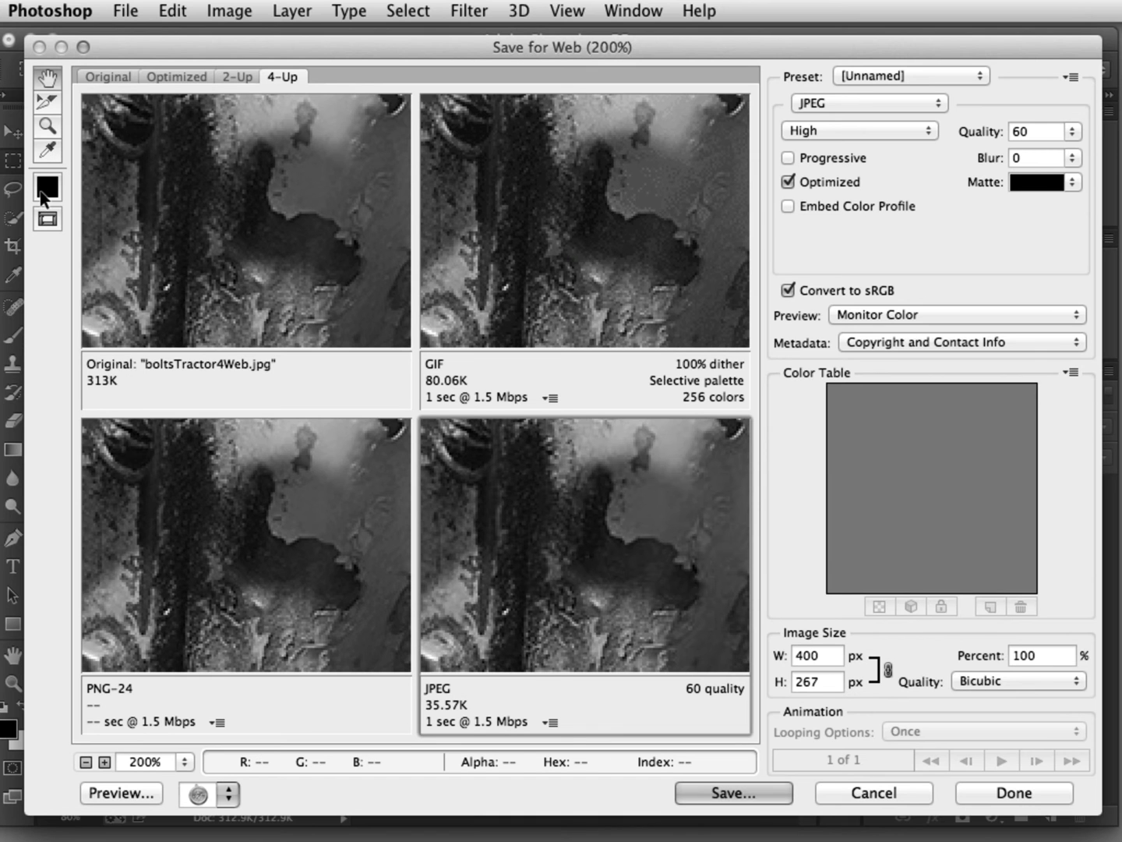
left_click(47, 150)
left_click(337, 152)
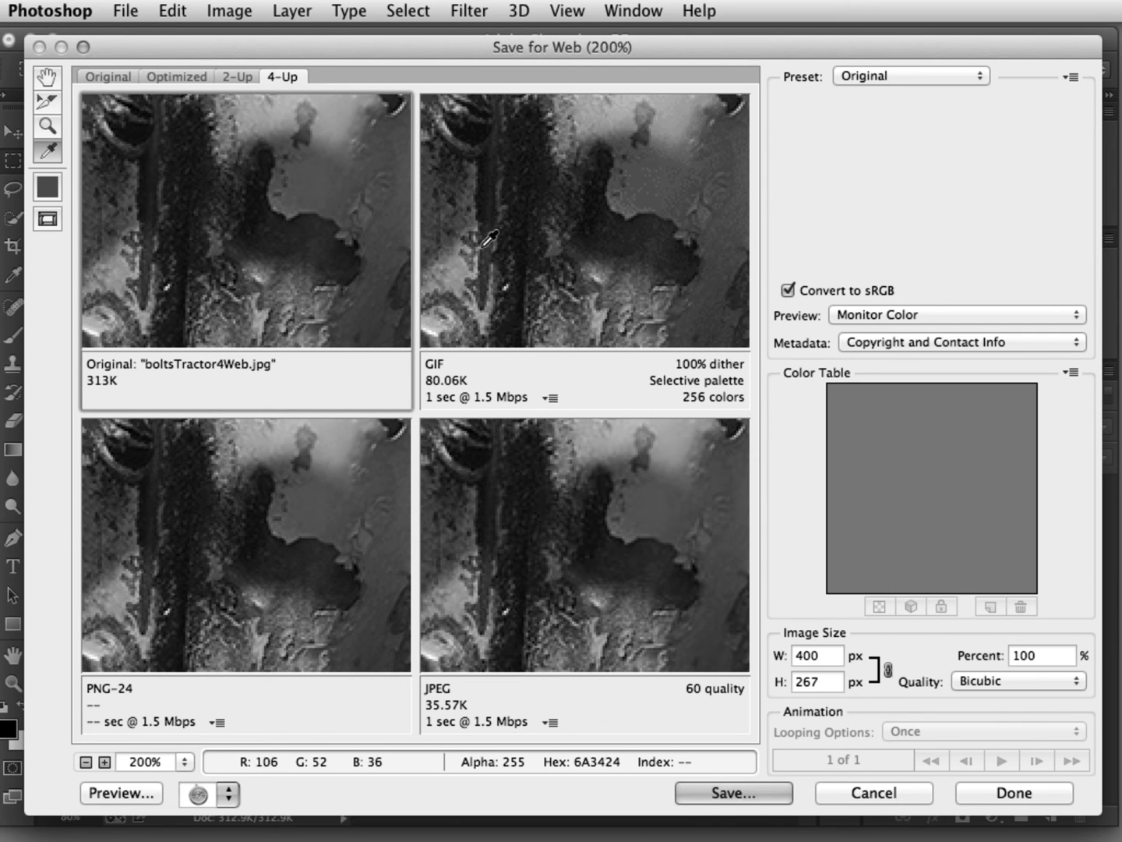
- Set the GIF version's matte to the sampled eyedropper color
left_click(47, 76)
left_click(495, 136)
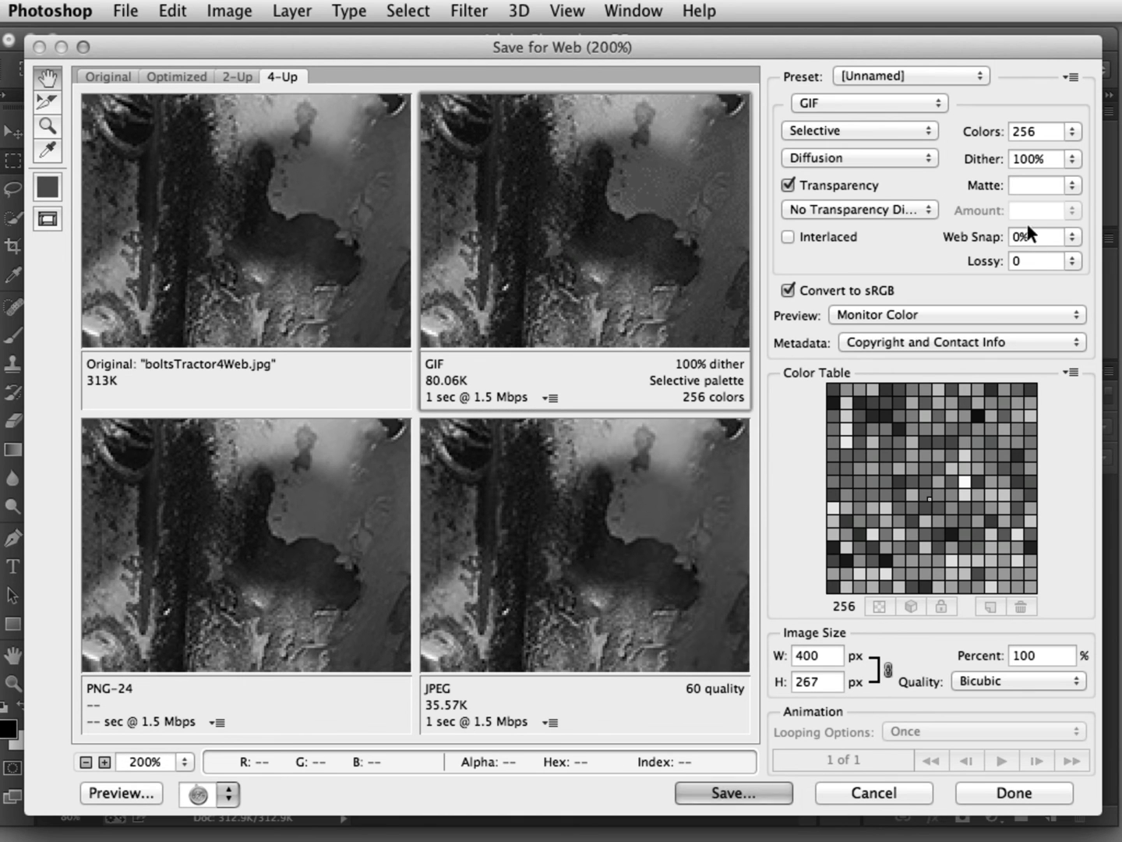
left_click(1074, 185)
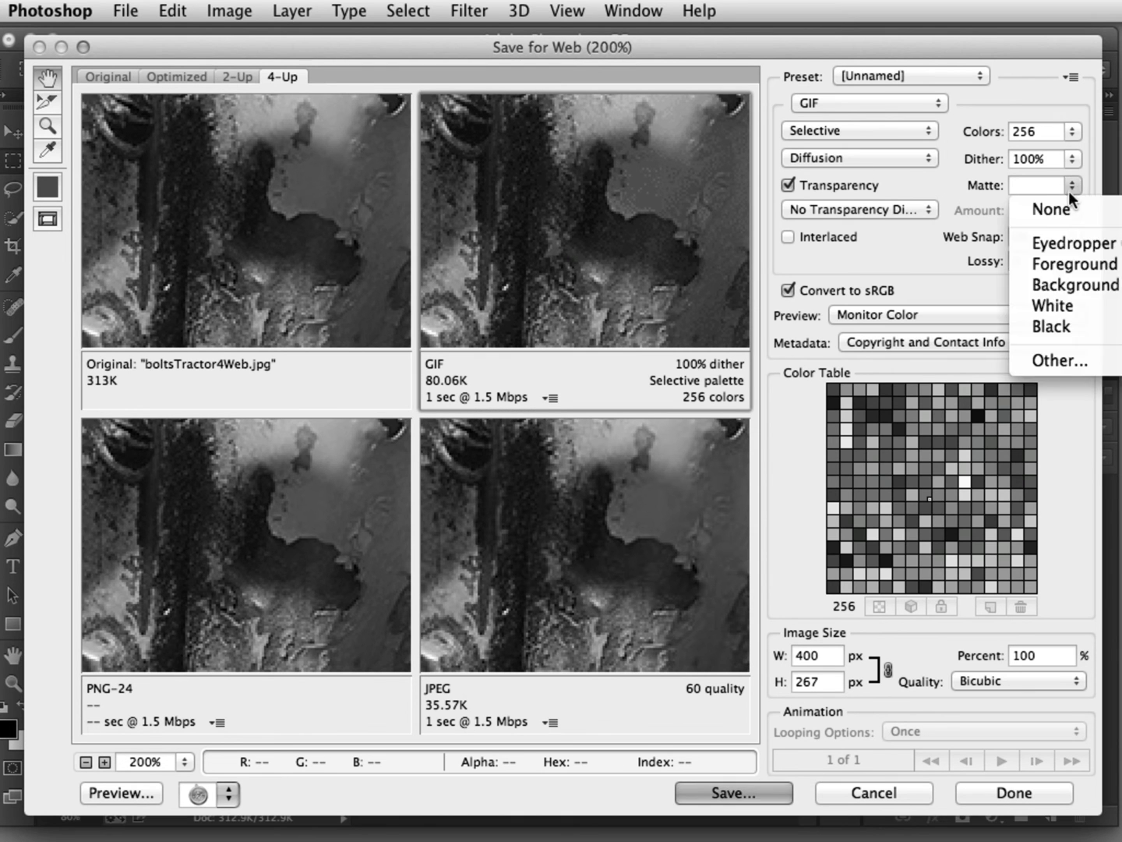
left_click(1062, 246)
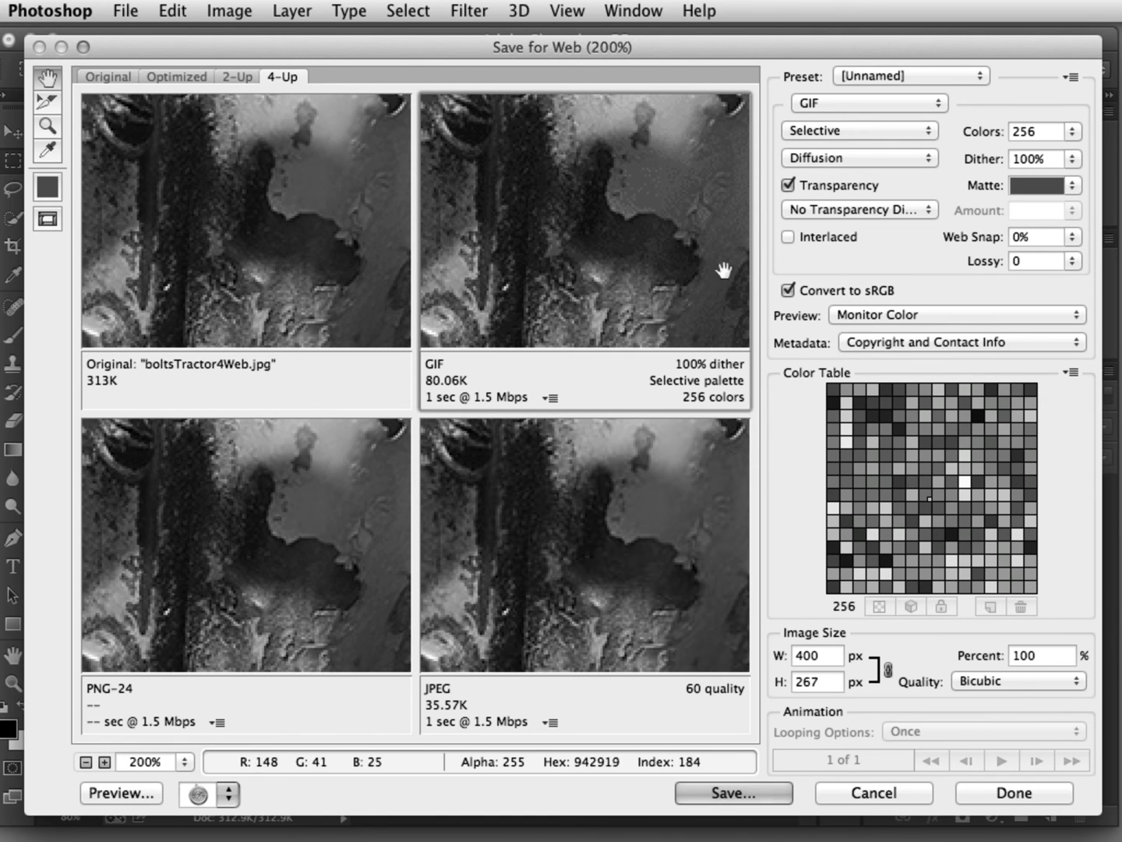
- Preview the GIF version in Safari to examine its background color and settings, and return to Save for Web
left_click(123, 790)
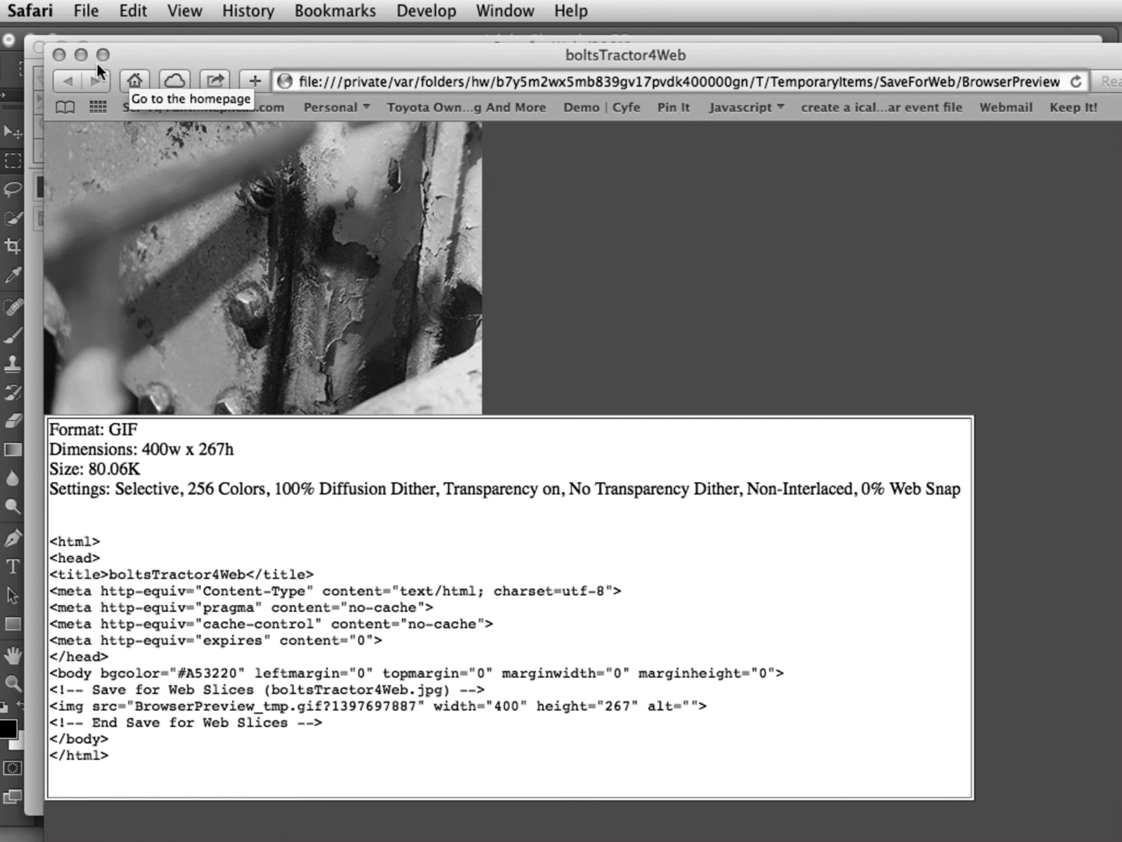
left_click(59, 57)
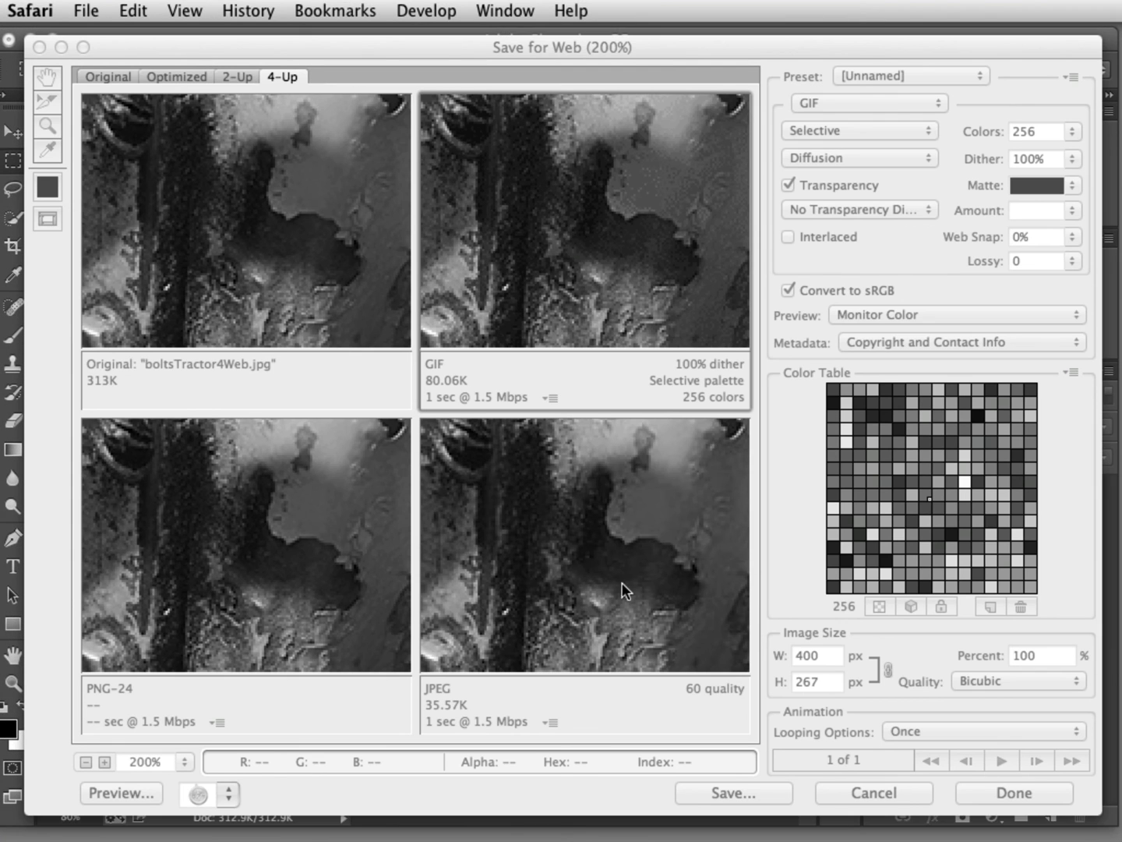
left_click(688, 321)
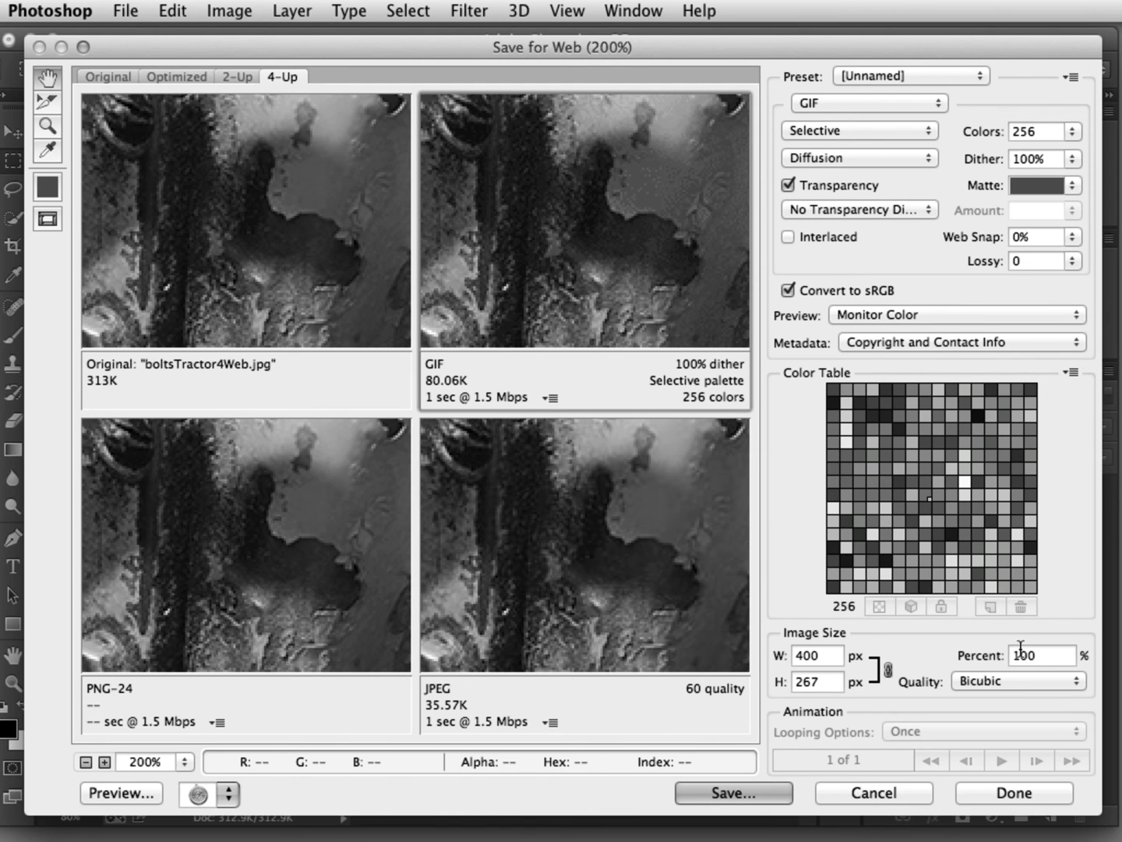
- Set the GIF's width to 300 px and save it as boltsTractor4Web.gif in the optimize folder under assets4Studentweek2
left_click(825, 659)
type("300")
left_click(749, 786)
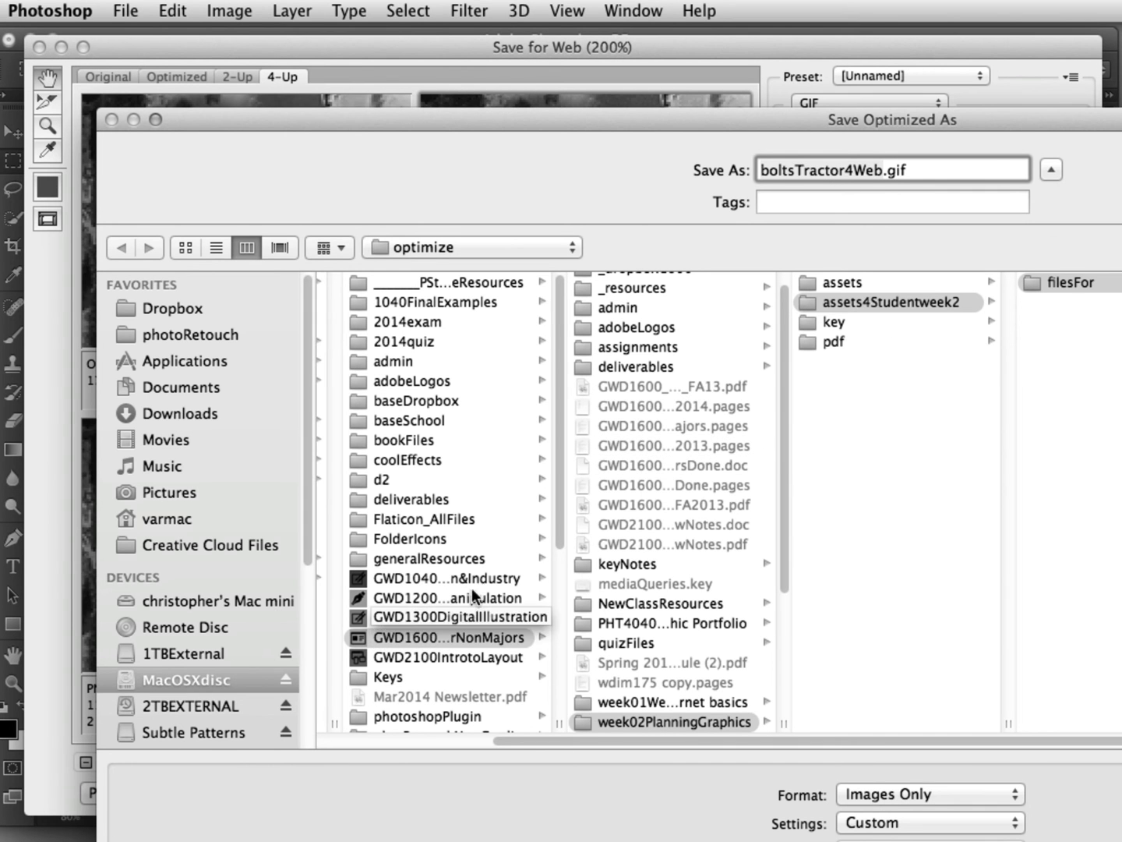
left_click(402, 640)
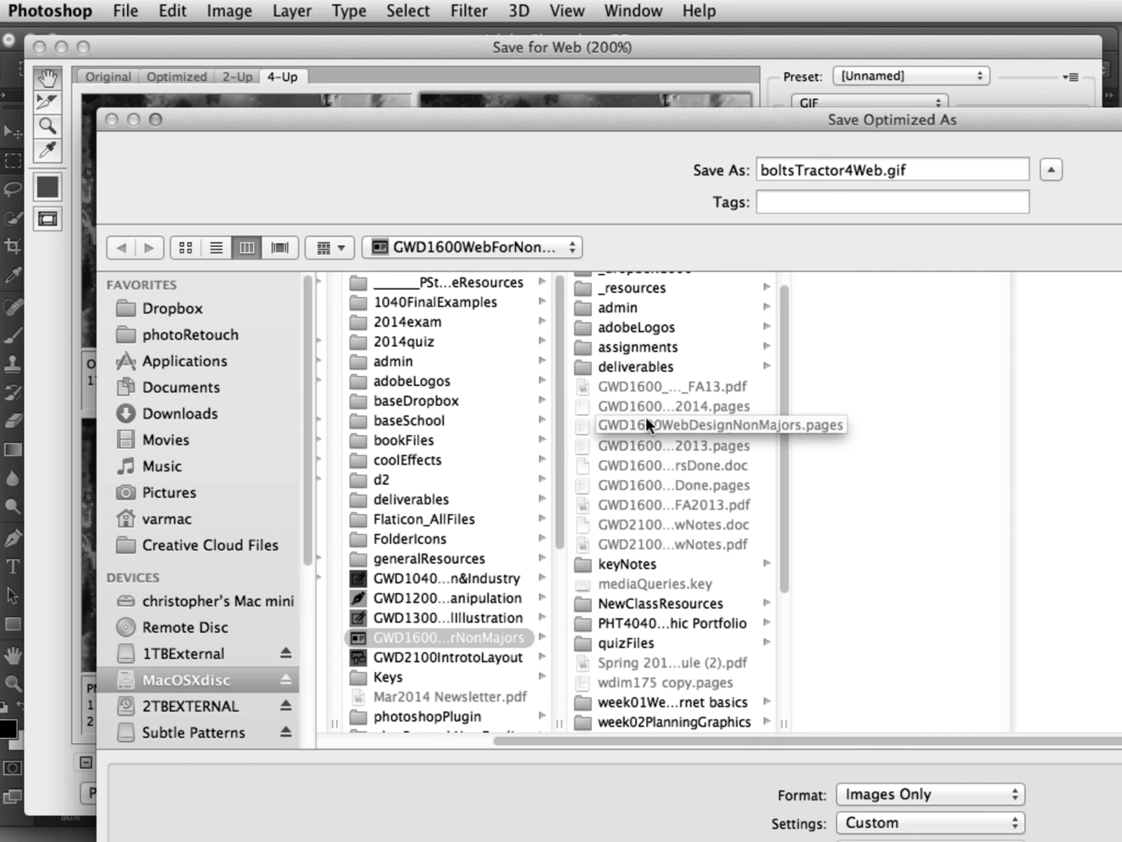
left_click(719, 720)
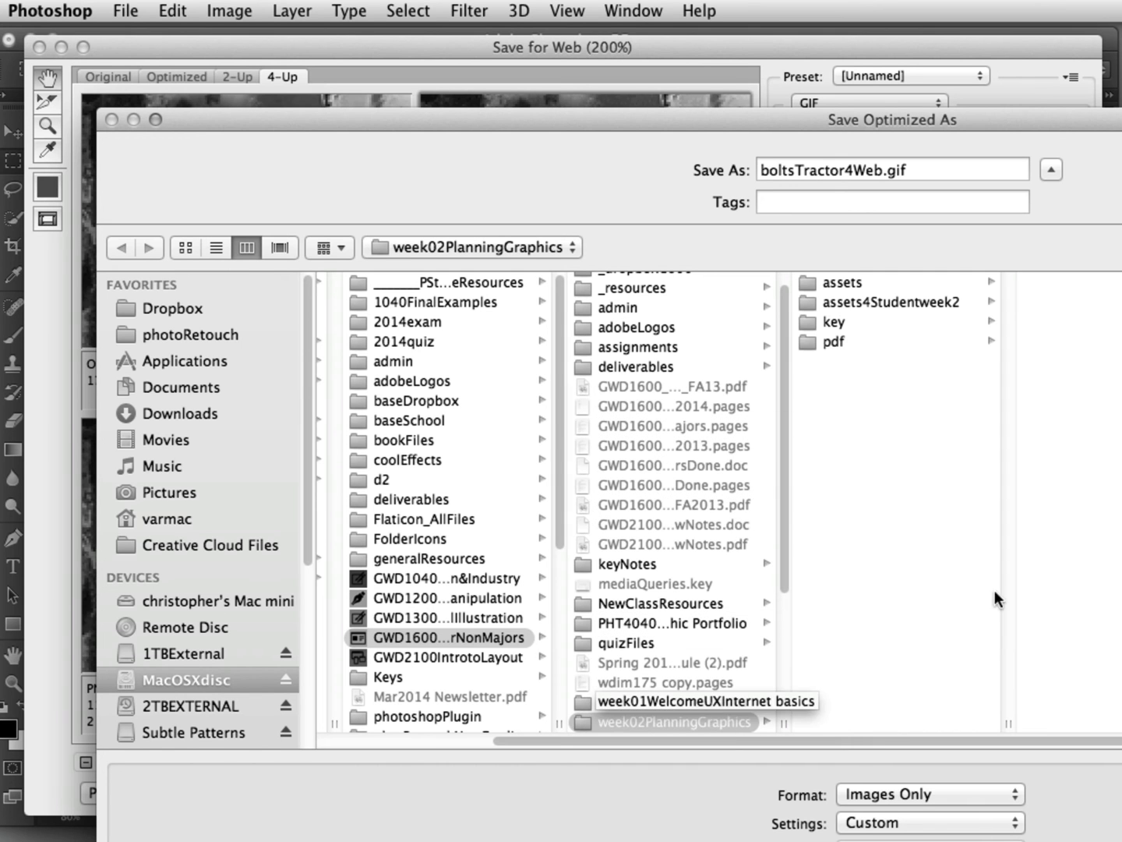
left_click(853, 304)
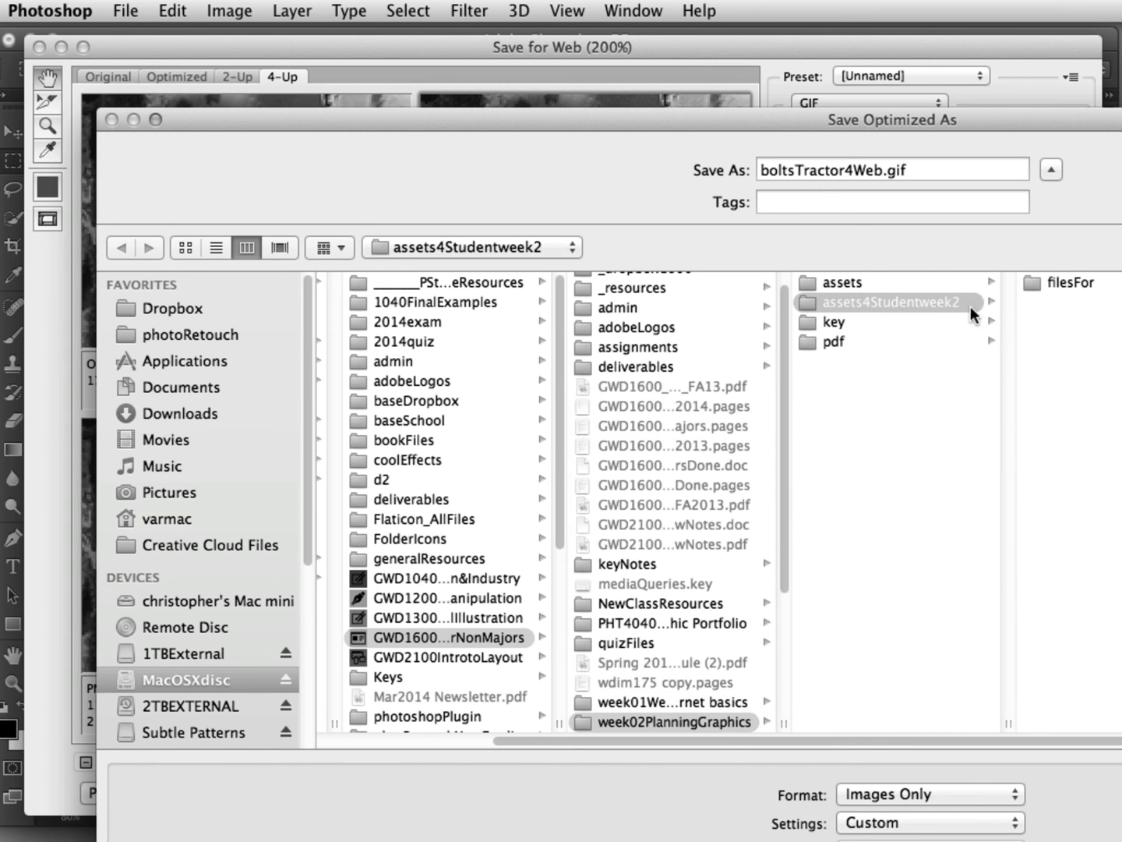
left_click(1060, 284)
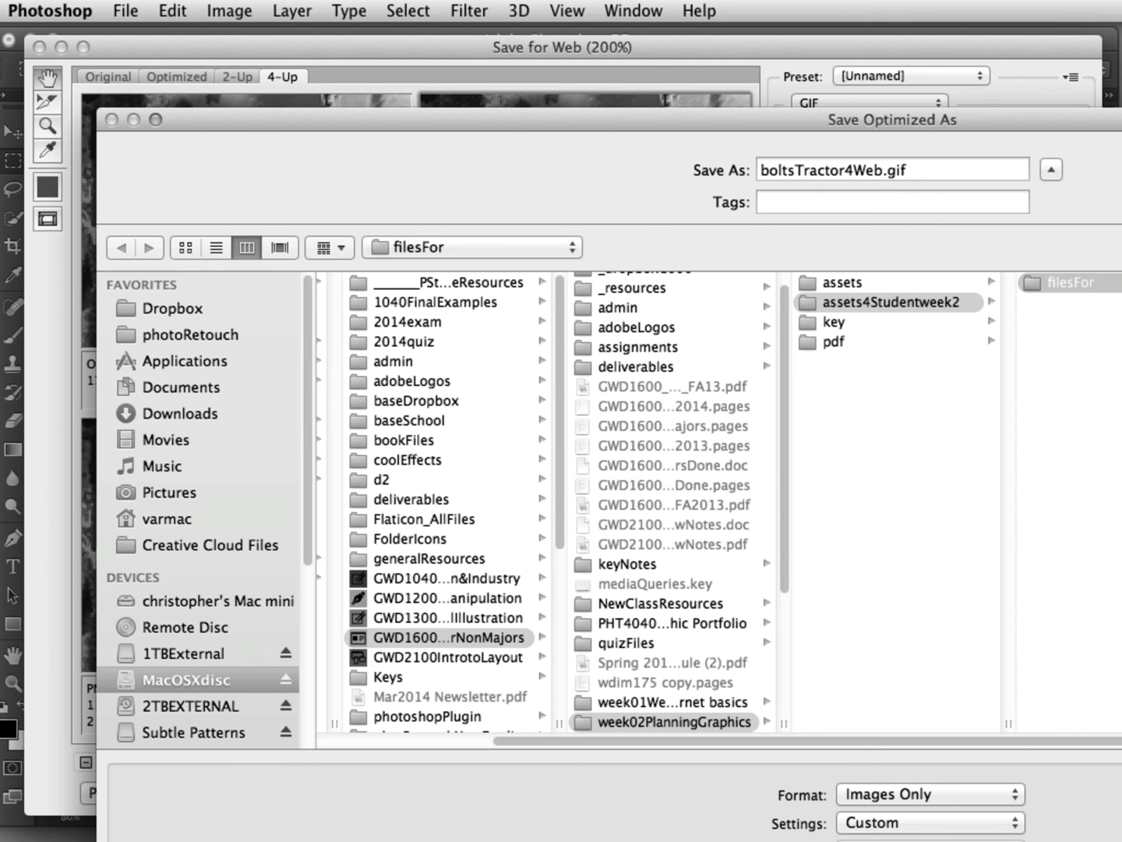
key("Right")
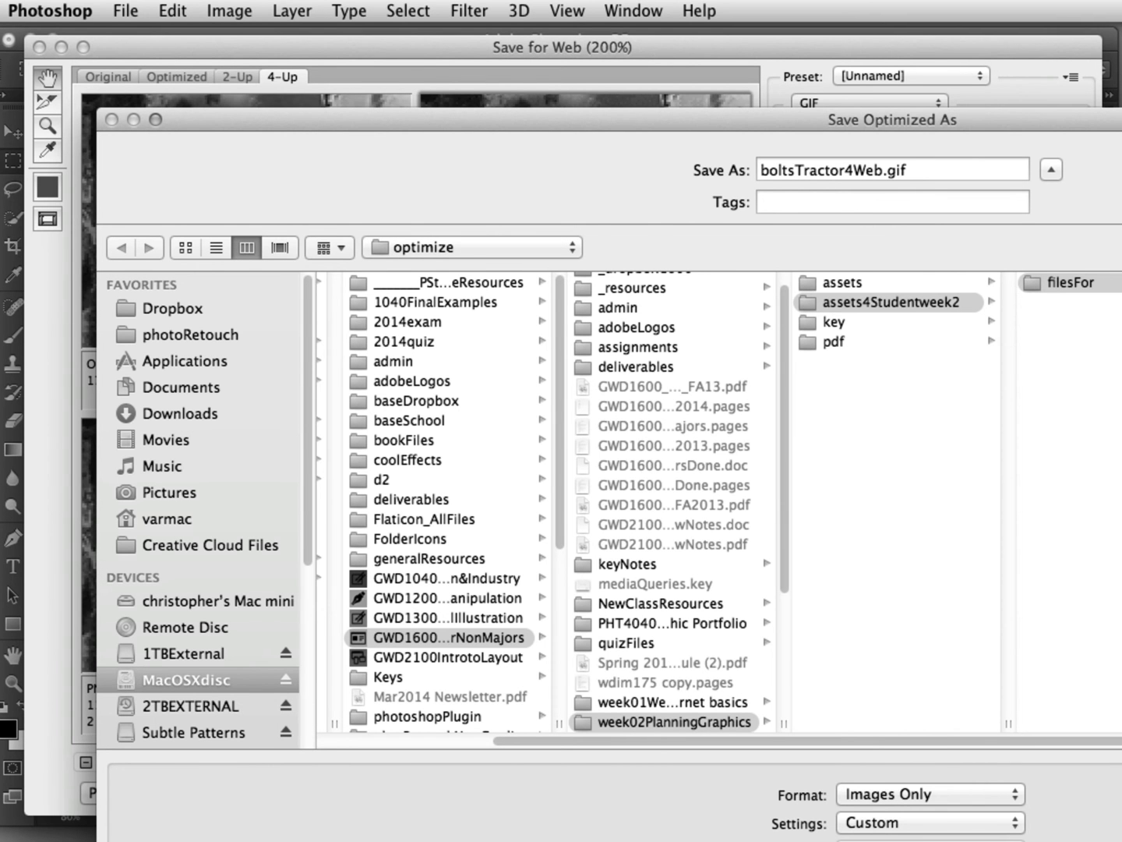
key("Return")
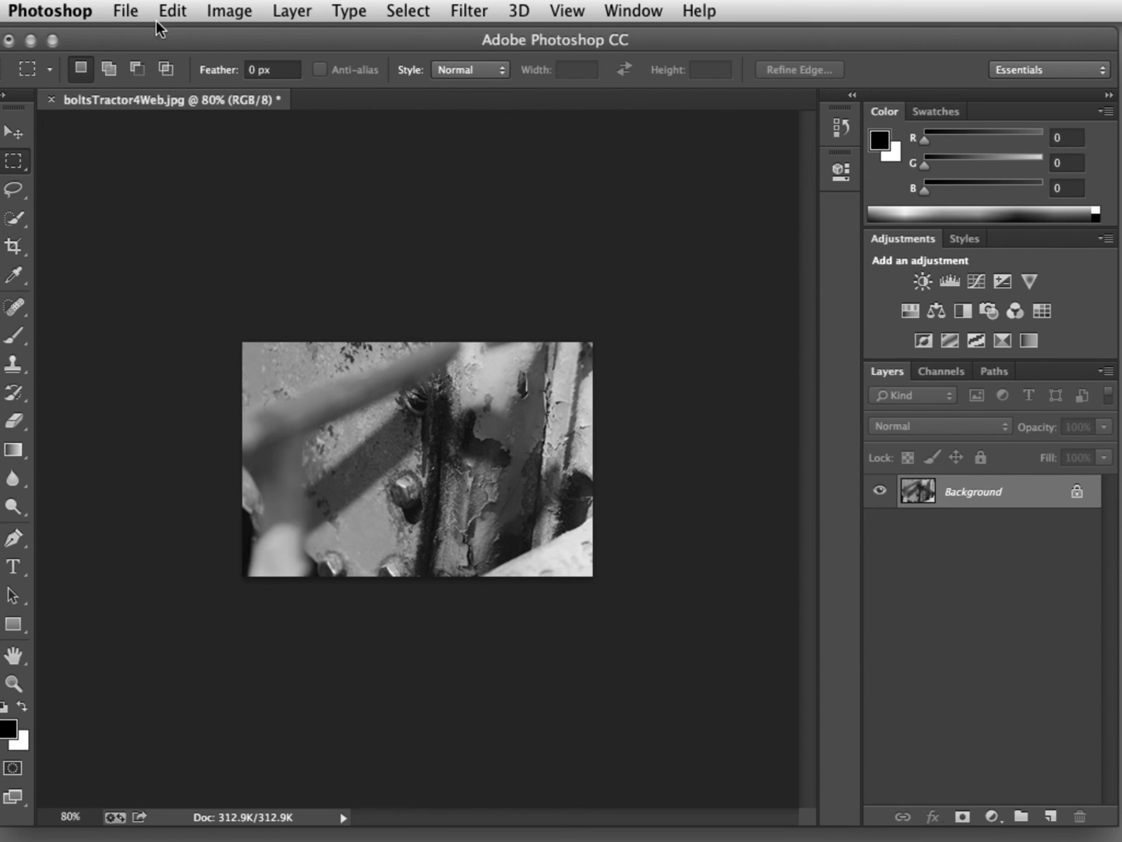
- Reopen the image in Save for Web and change the 128-color GIF version to the PNG-24 preset
left_click(129, 11)
left_click(142, 303)
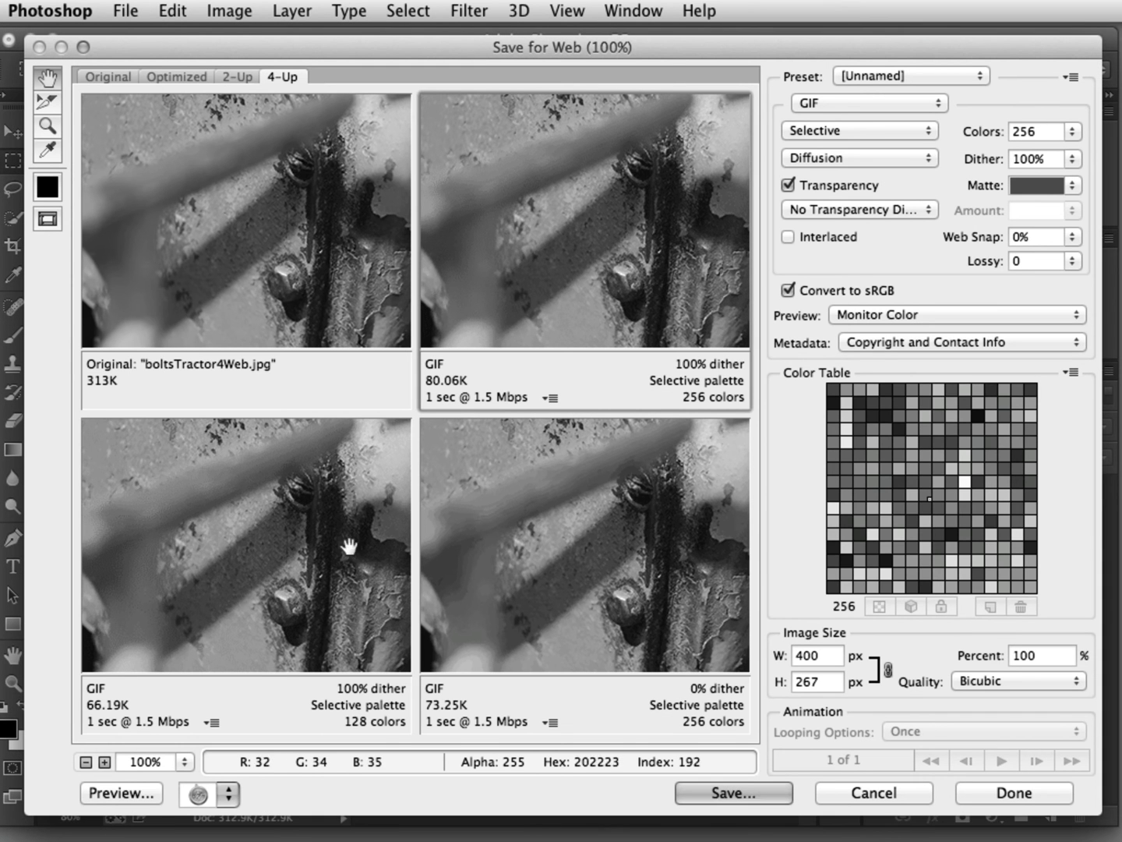
left_click(257, 545)
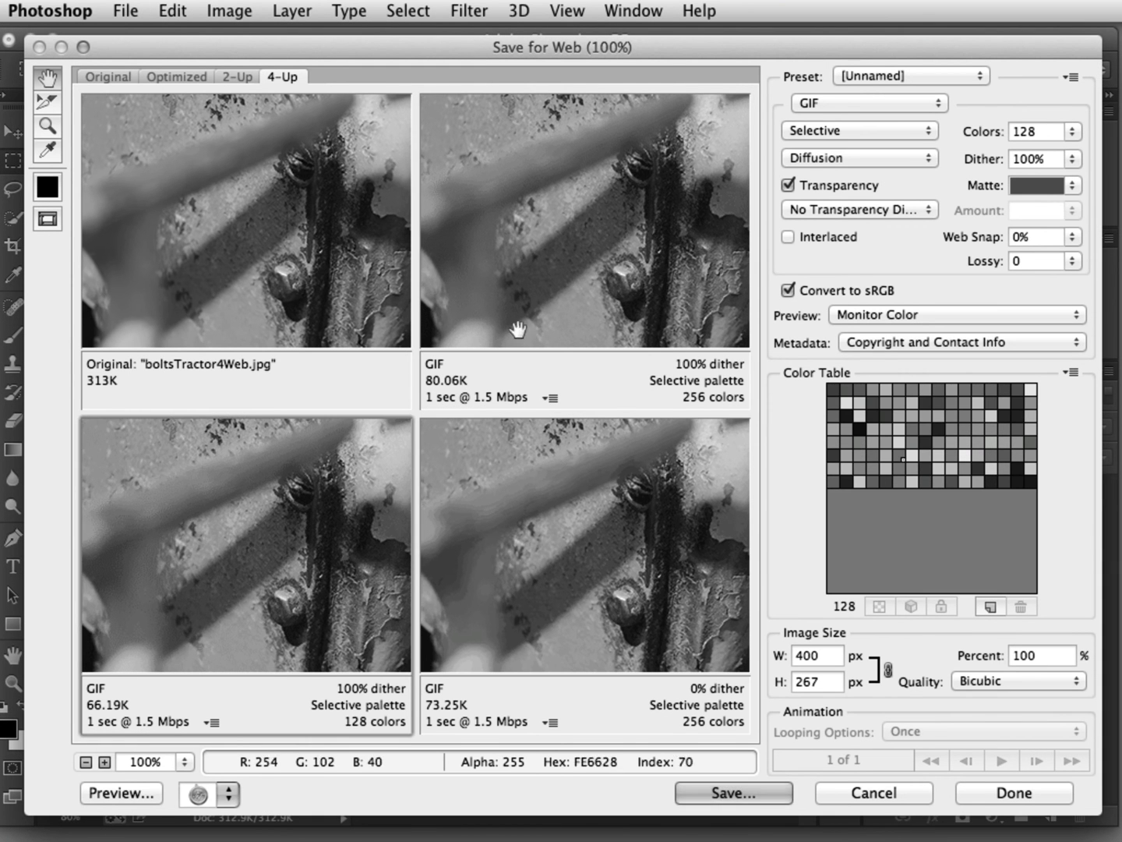
left_click(885, 77)
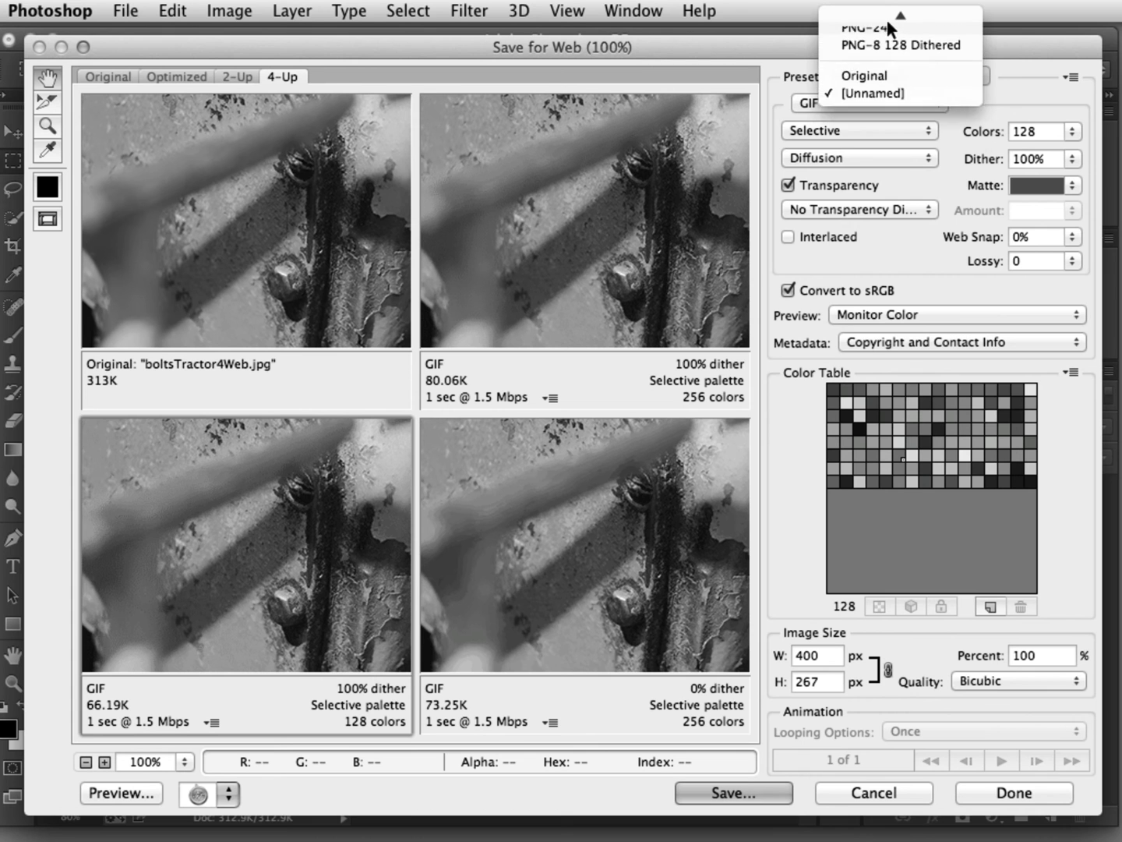
left_click(866, 167)
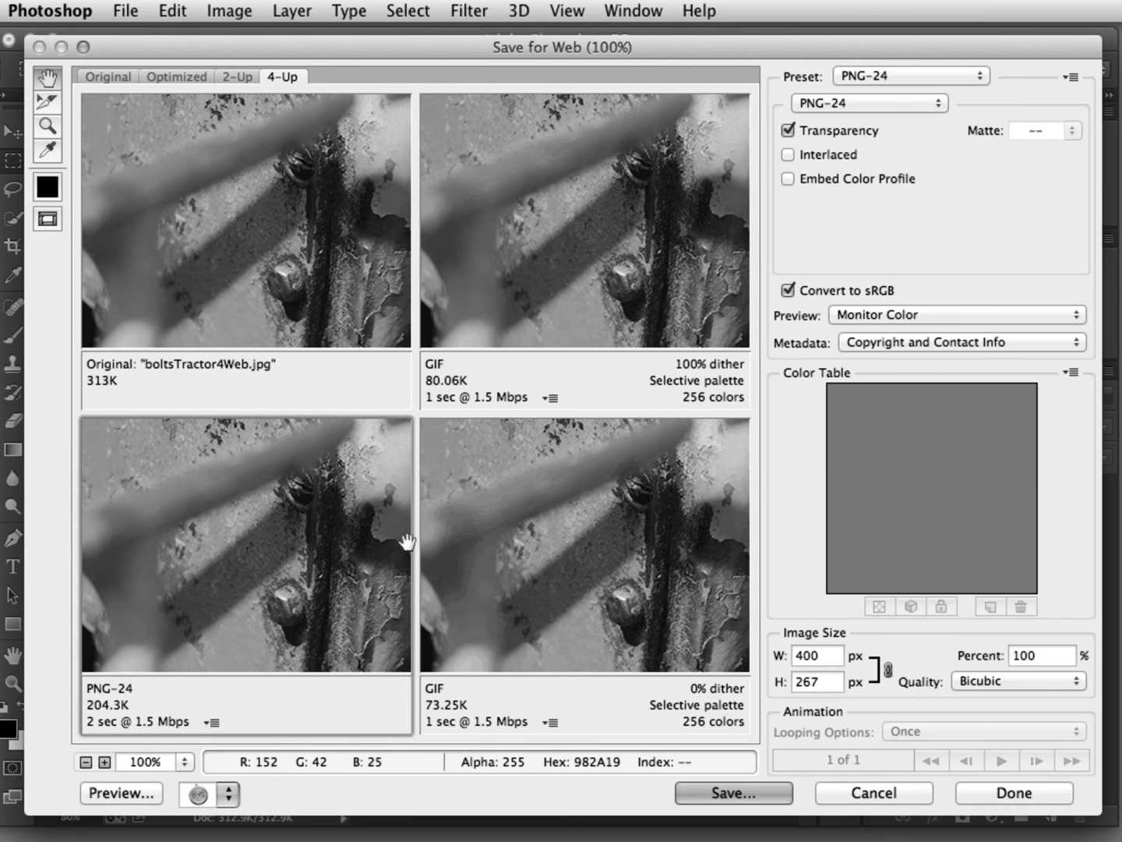
- Set the PNG-24 version's width to 300 px and save it as boltsTractor4Web.png in the optimize folder
double_click(819, 656)
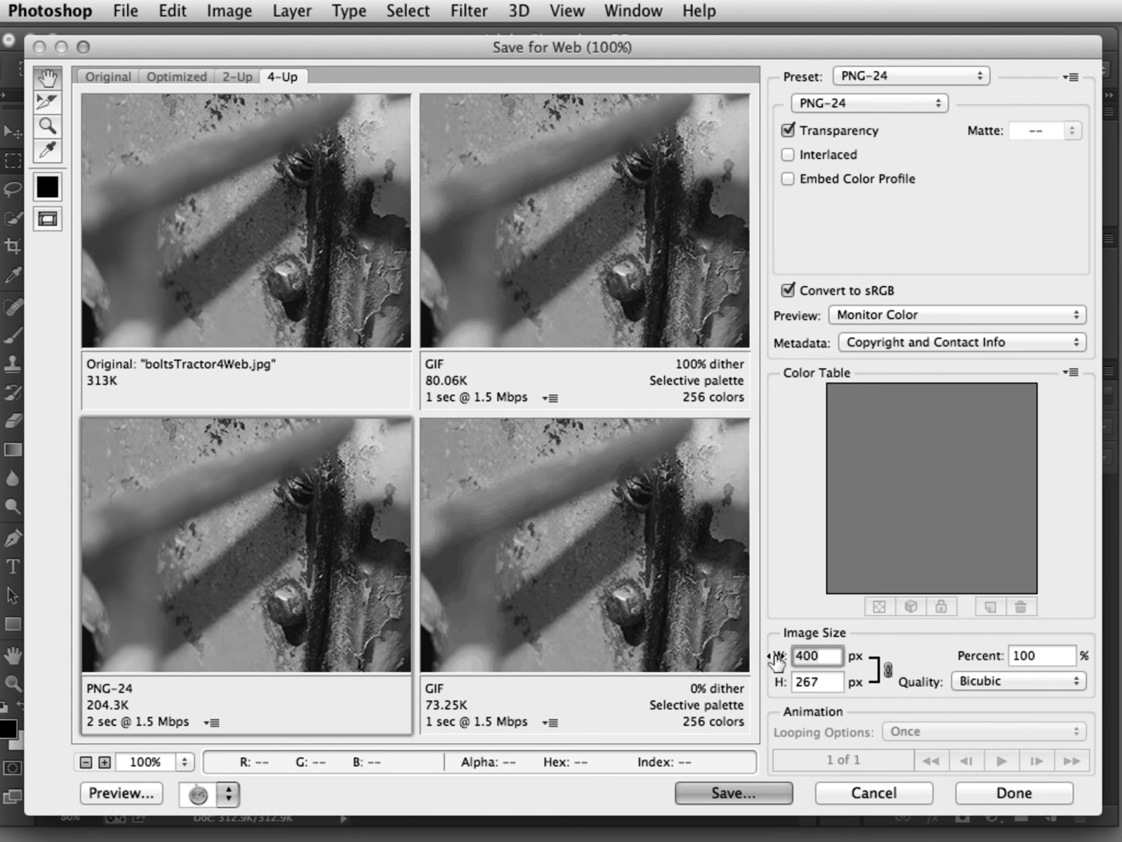
type("300")
left_click(733, 793)
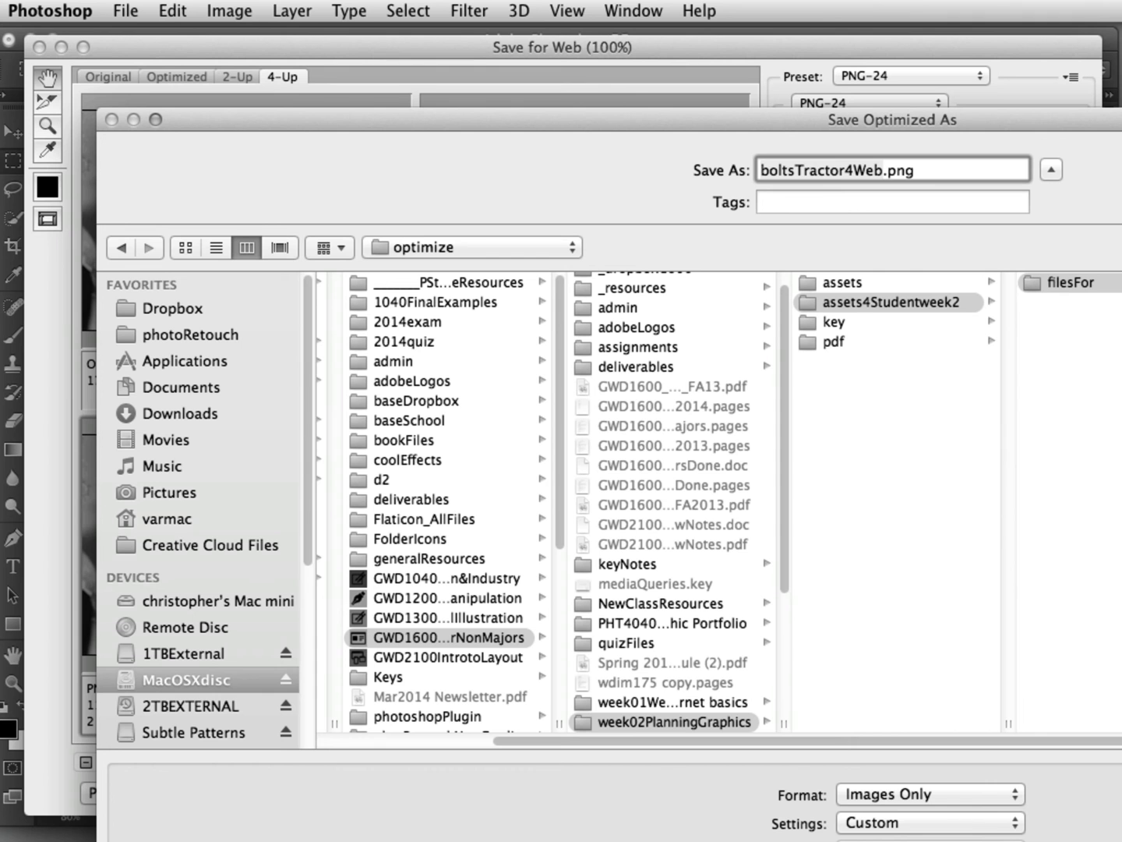
key("Return")
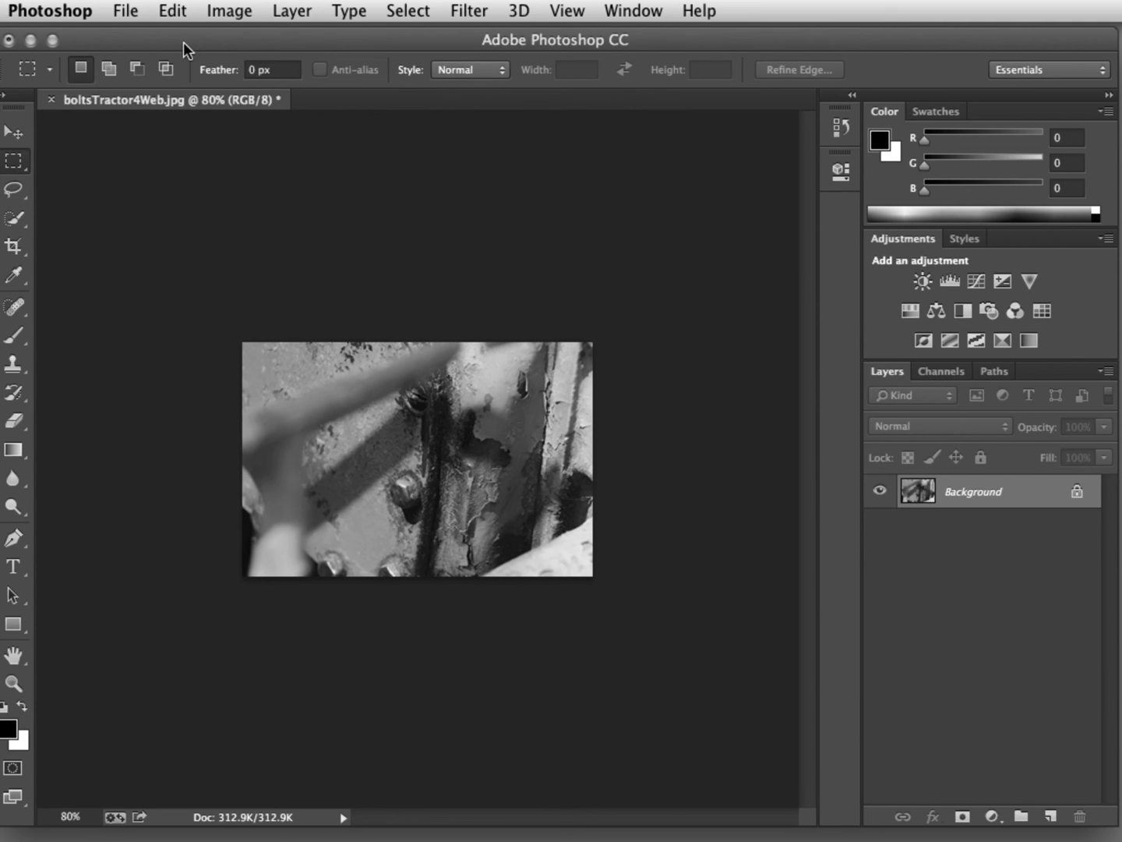
- Reopen the image in Save for Web and change the 10-quality JPEG version to the JPEG High preset
left_click(116, 11)
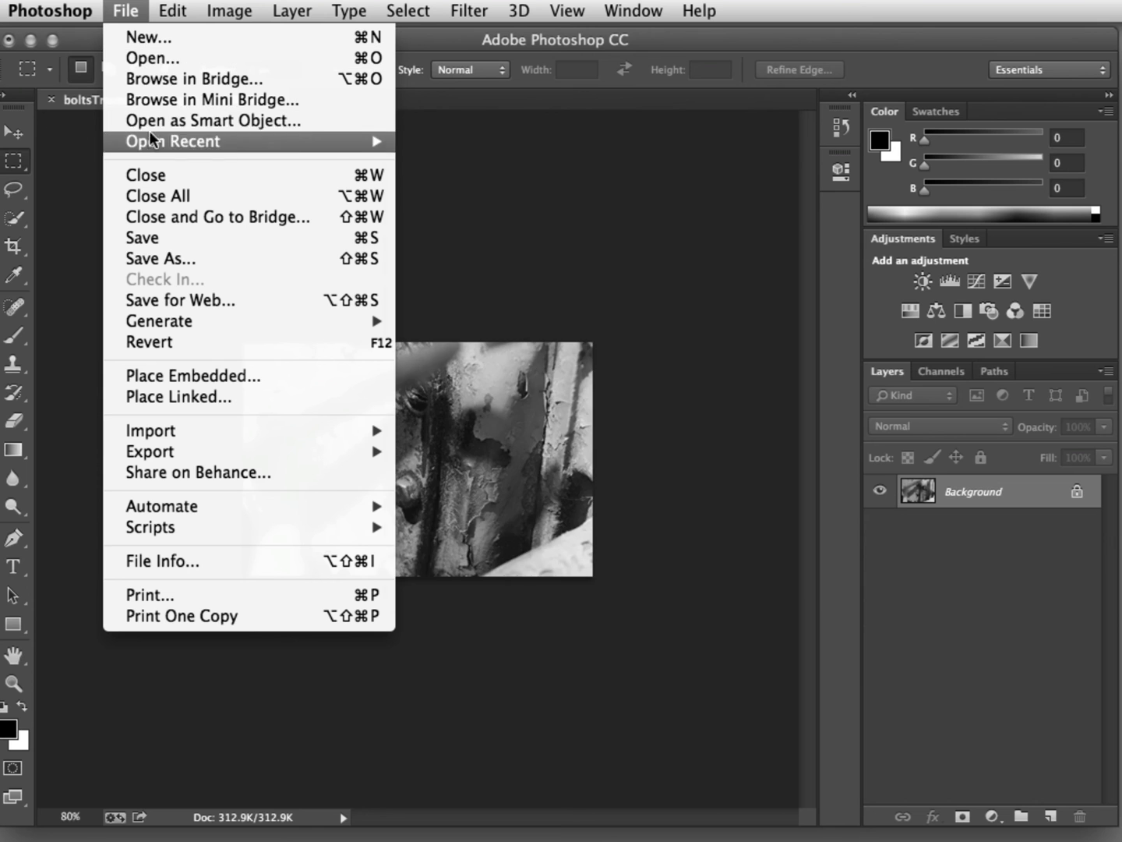
left_click(156, 298)
left_click(687, 429)
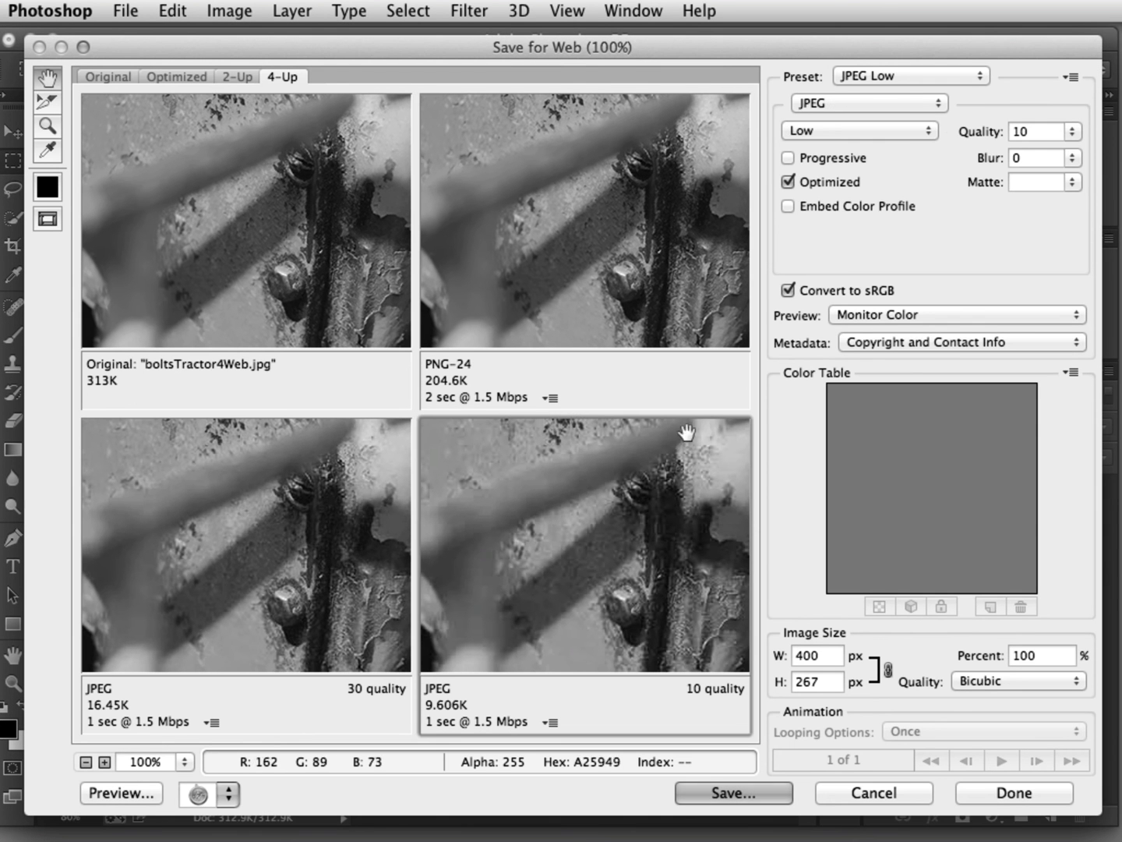
left_click(909, 78)
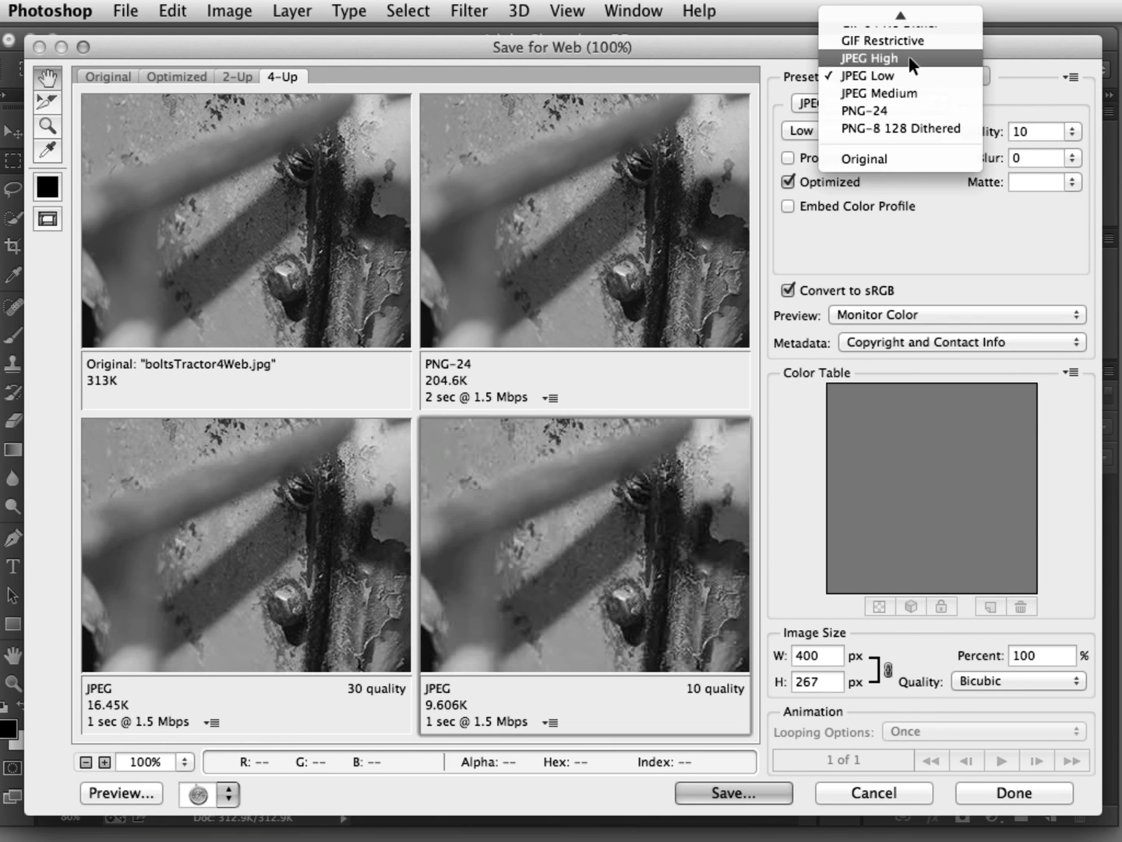
left_click(912, 60)
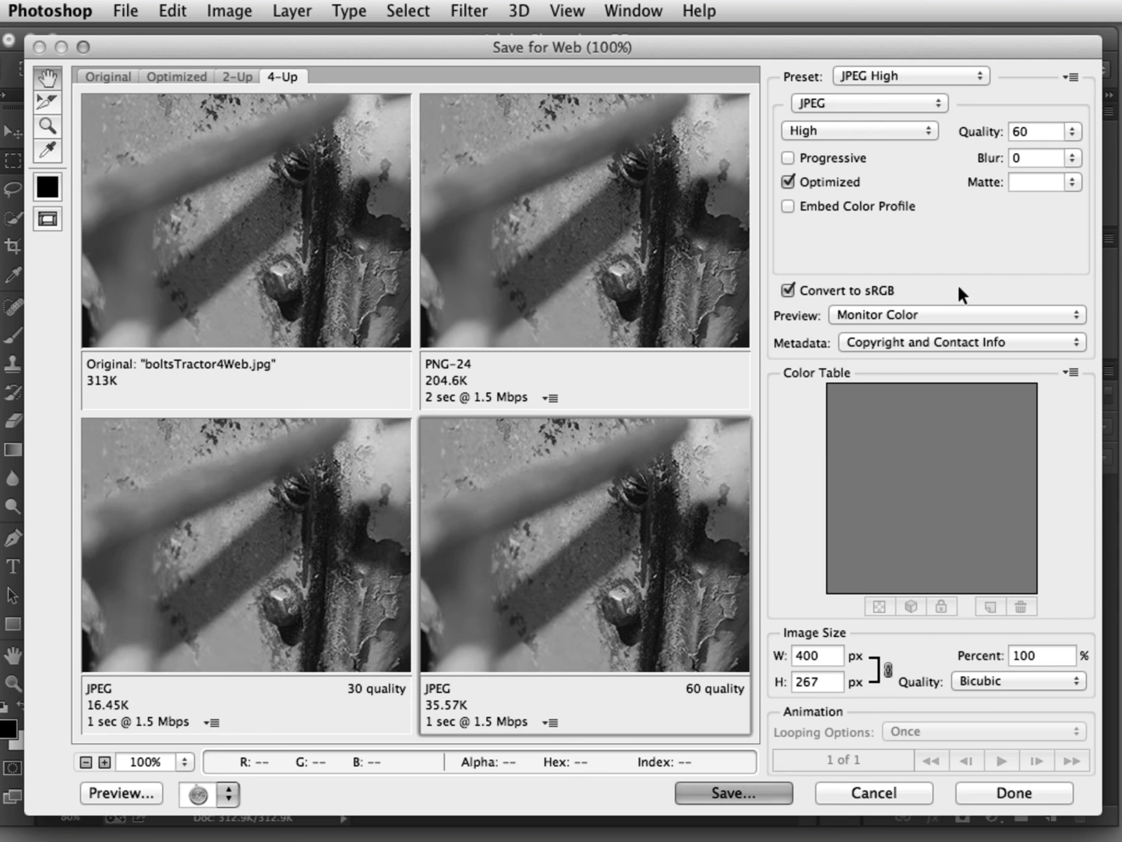
- Set the JPEG High version's quality to 1 and compare its detail around the bolt with the other versions at 300% zoom
left_click(1072, 132)
left_click_drag(1032, 152, 967, 152)
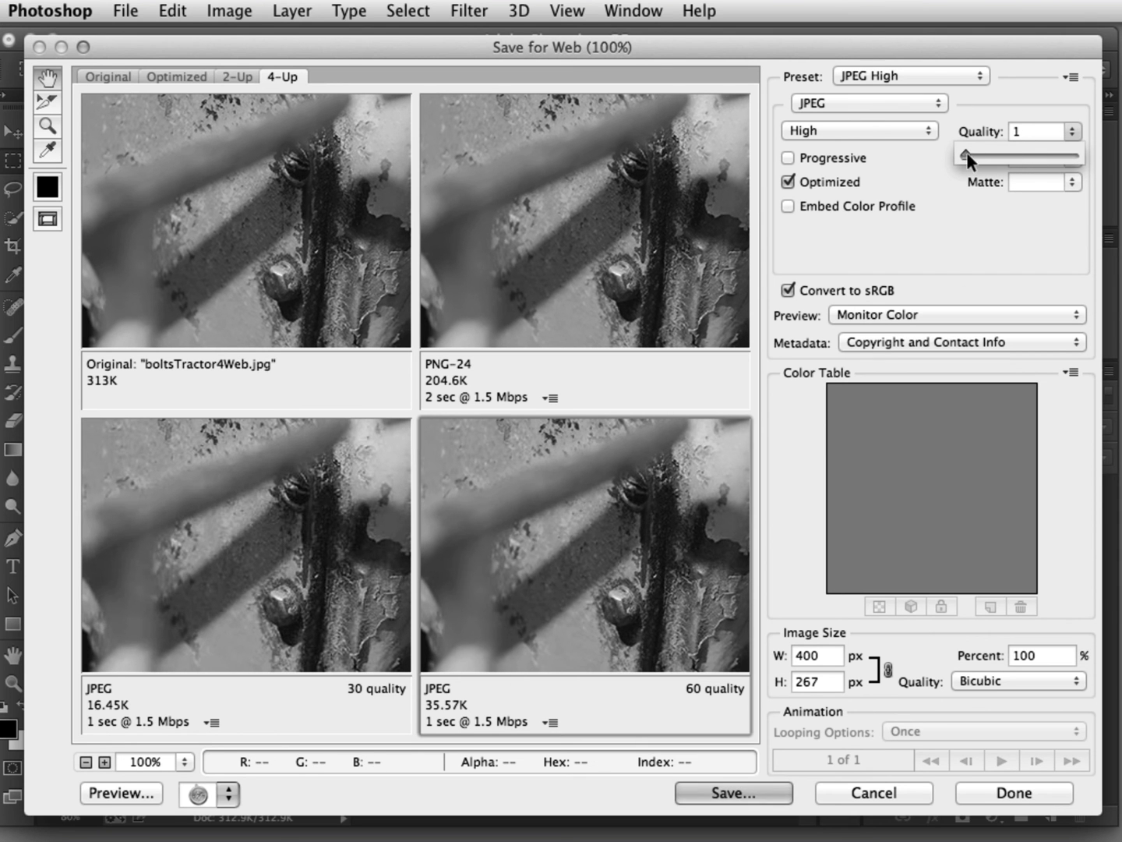
left_click(105, 760)
left_click(105, 760)
left_click(106, 761)
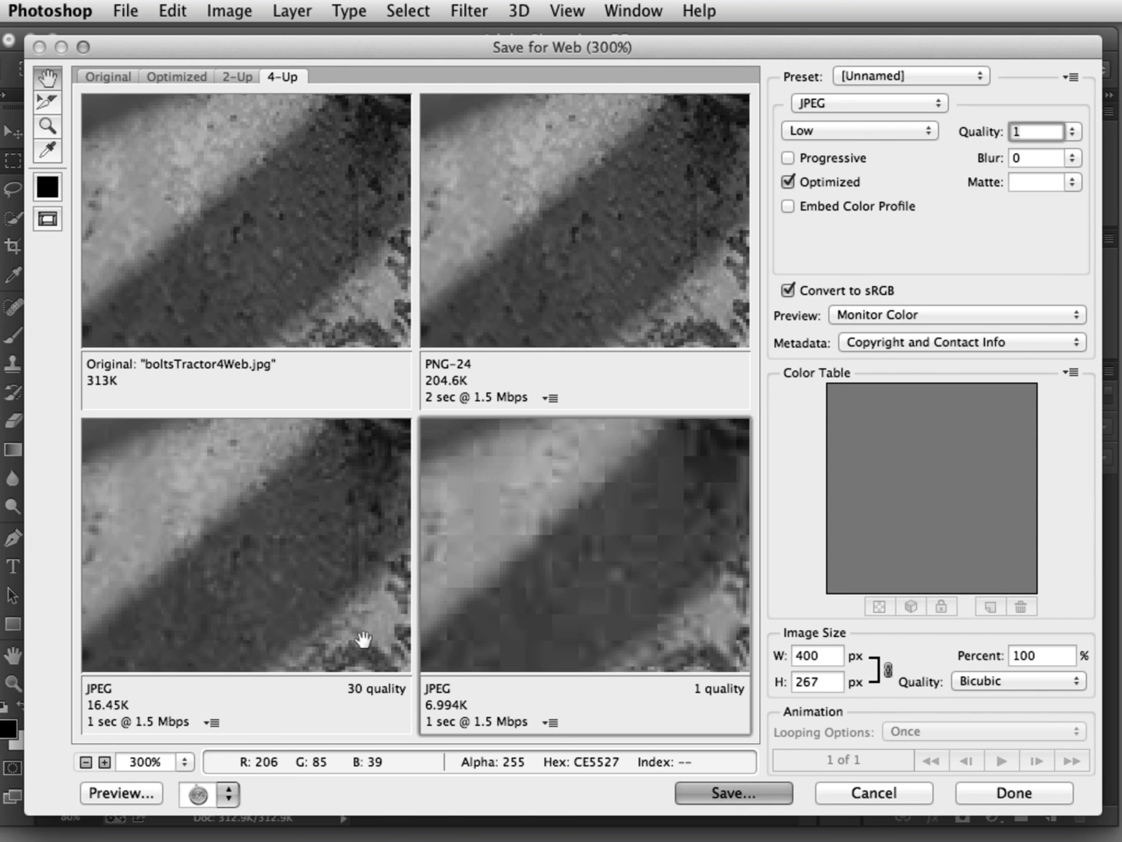
left_click_drag(452, 617, 327, 373)
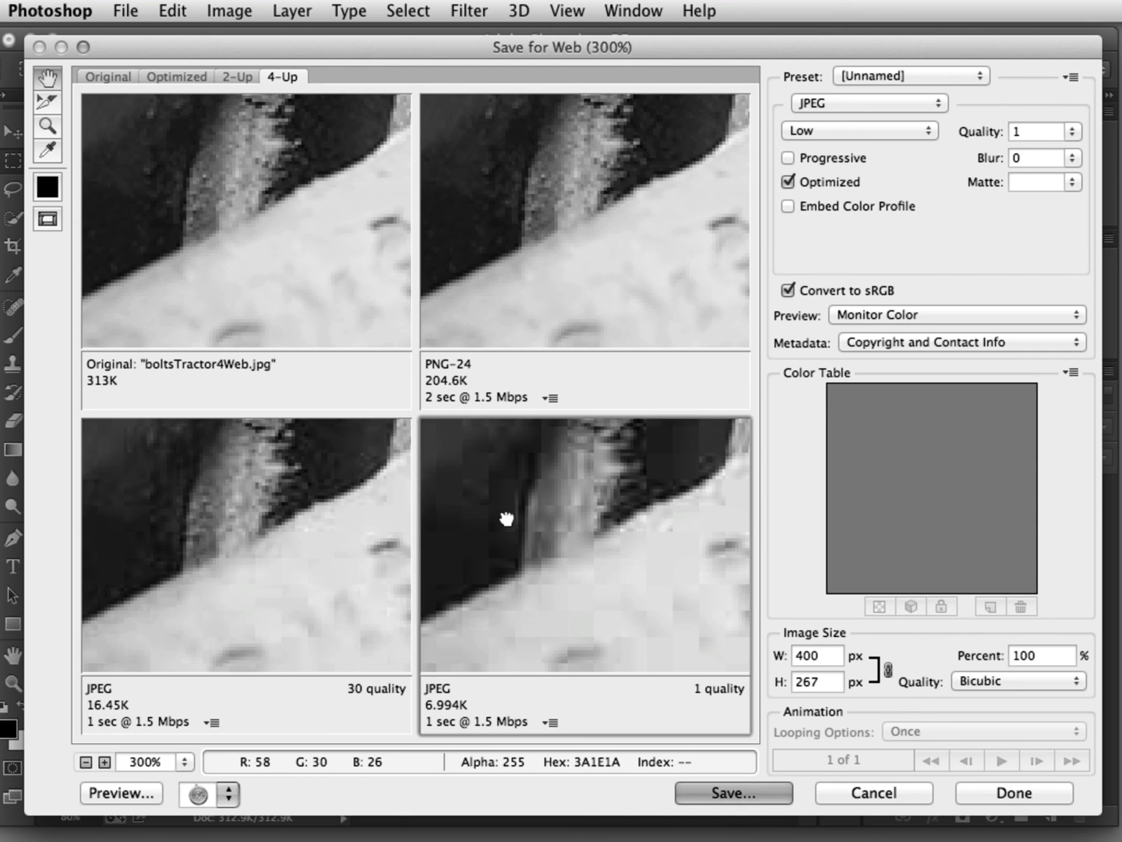
left_click(87, 762)
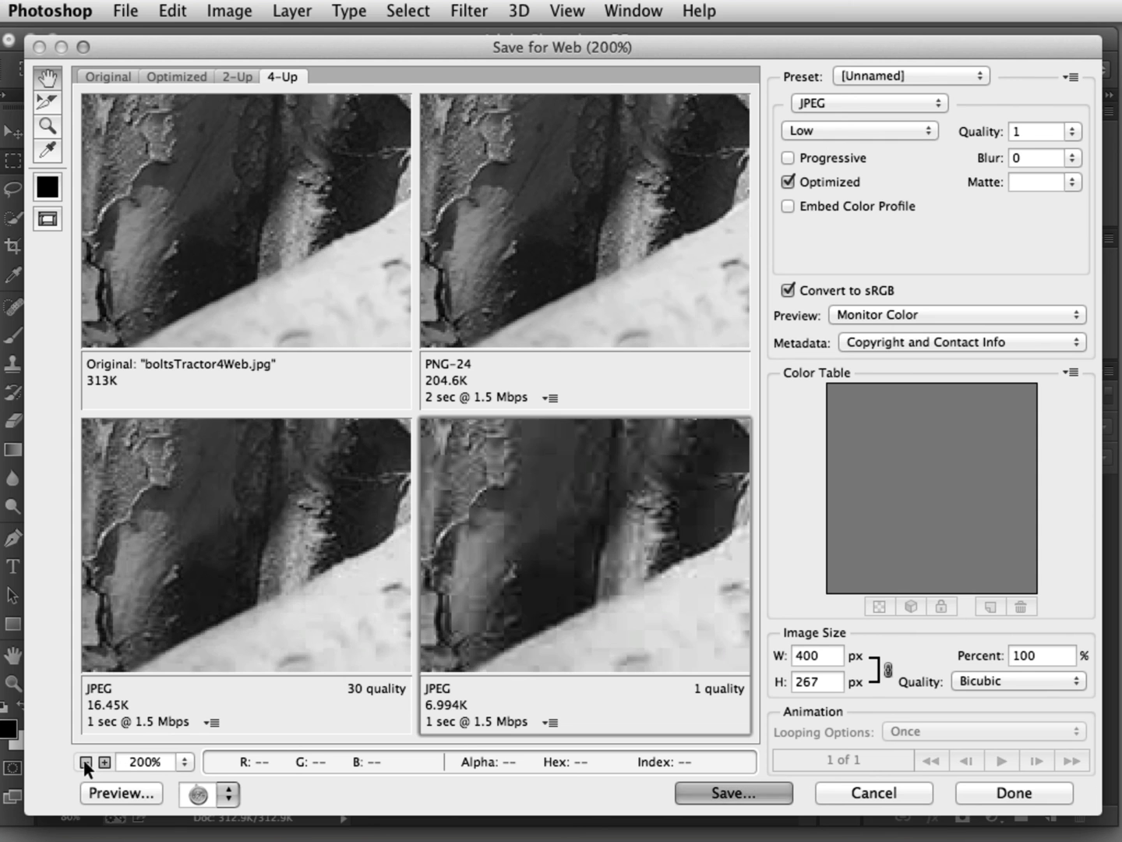
left_click_drag(541, 579, 741, 558)
left_click(104, 761)
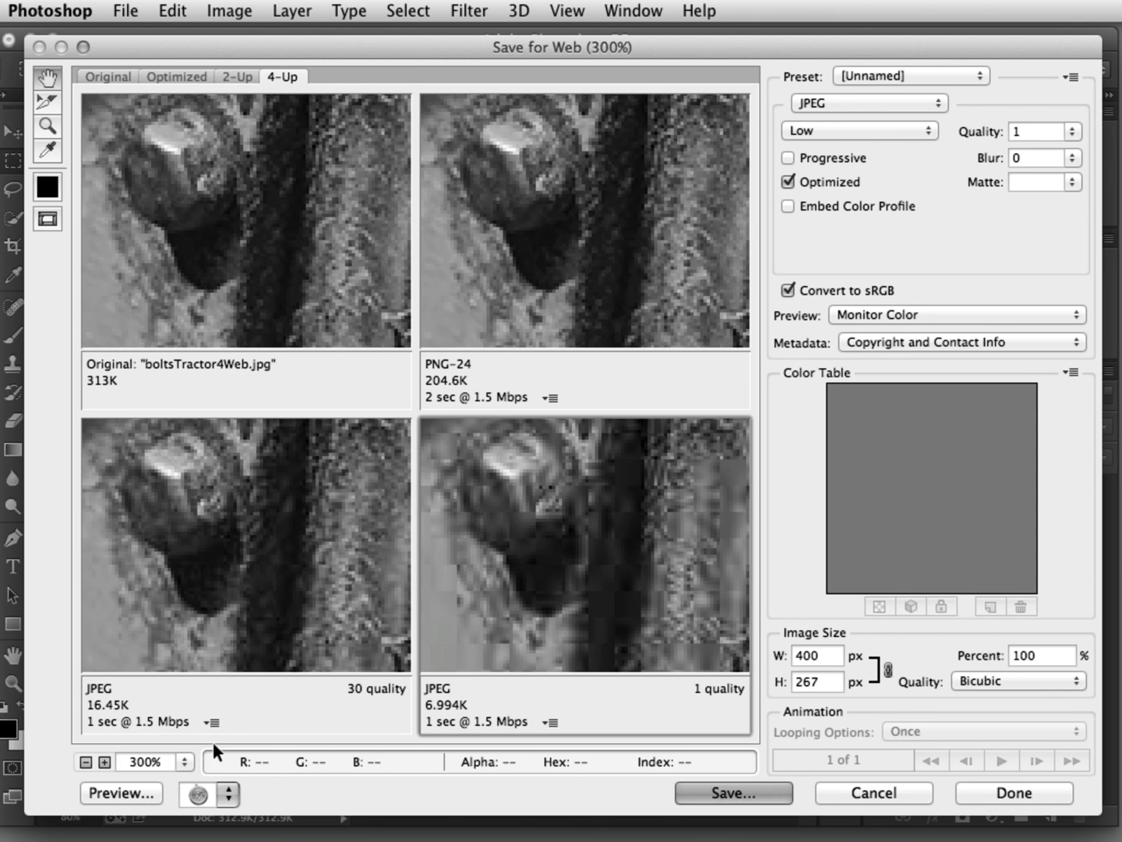
left_click_drag(550, 572, 562, 586)
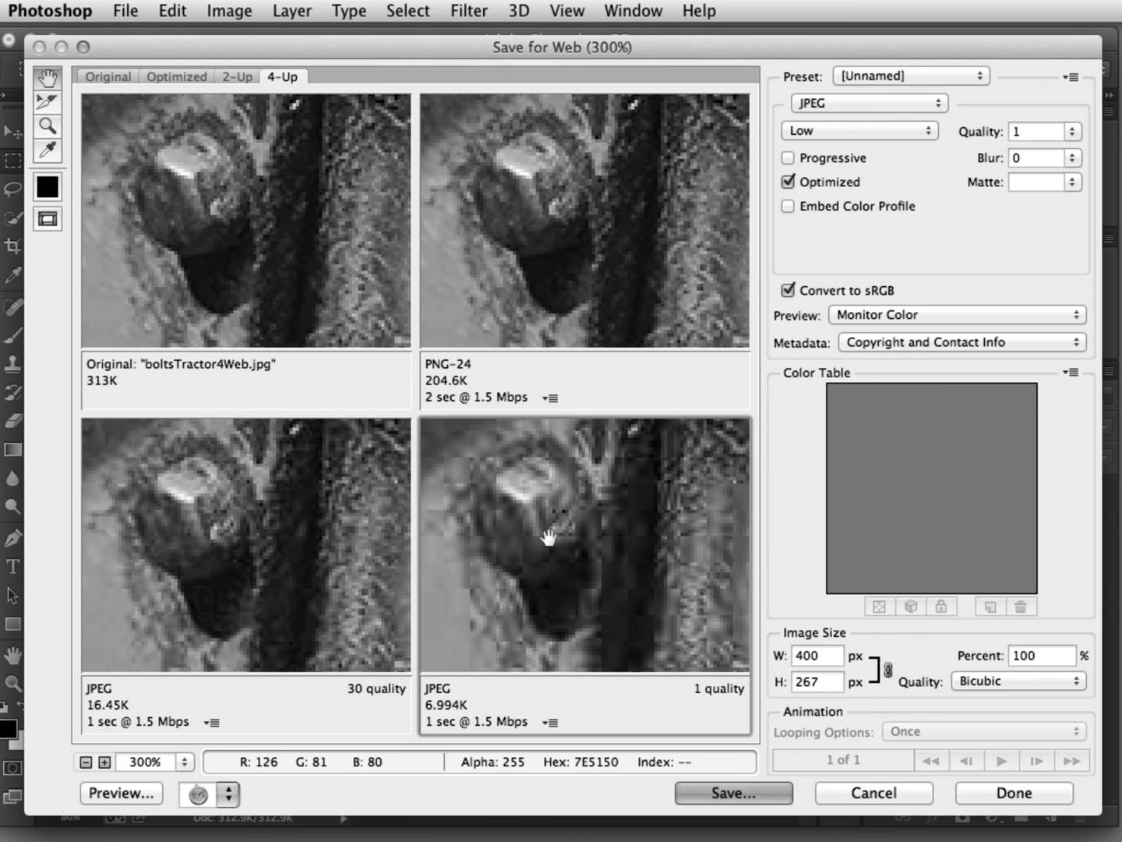
- Set the 1-quality JPEG version's blur to 0.38 and view the versions at 100% zoom
left_click(1072, 158)
left_click_drag(963, 180, 990, 179)
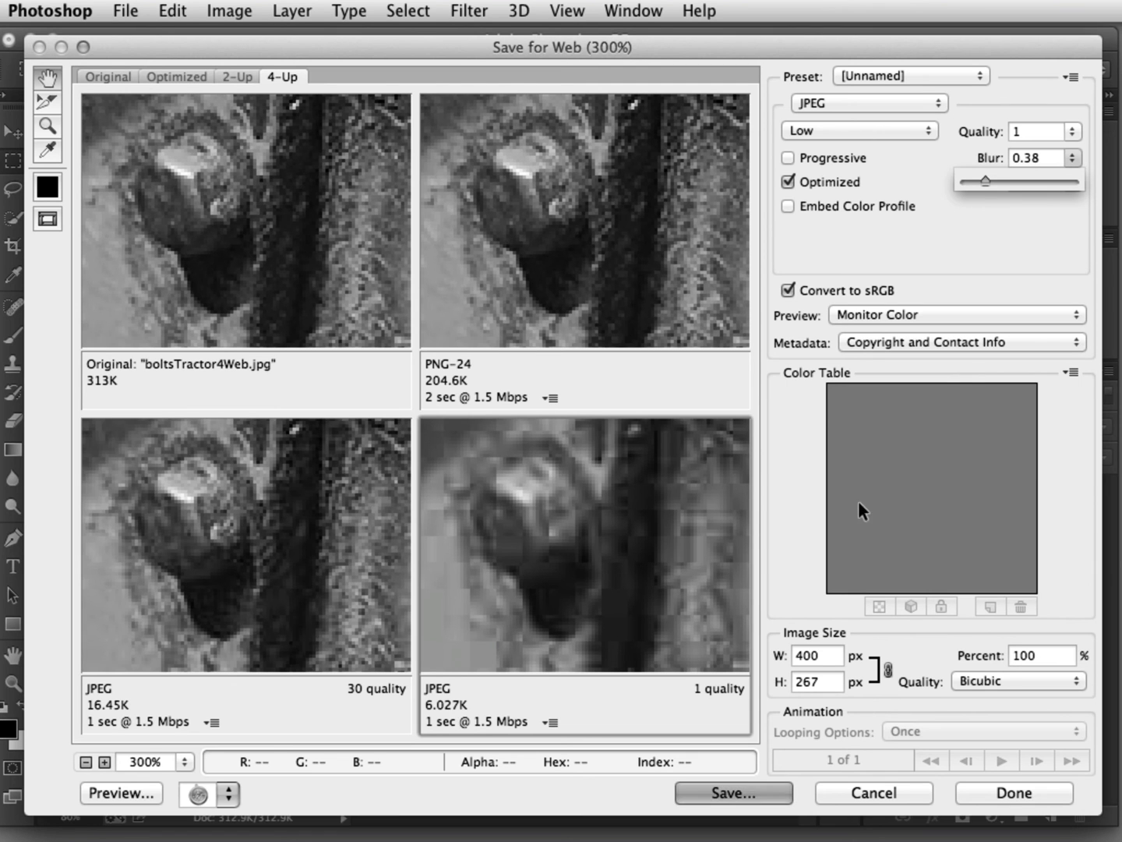
left_click(968, 261)
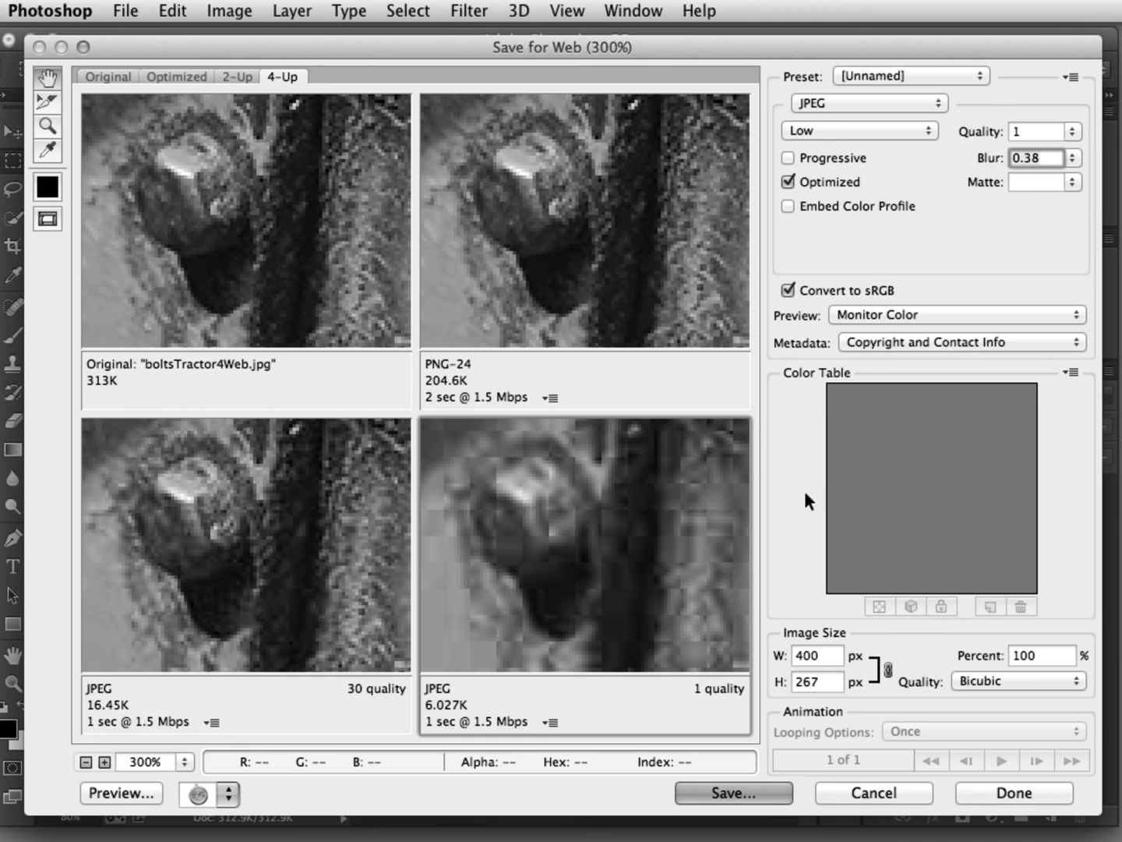
left_click(86, 761)
left_click(86, 761)
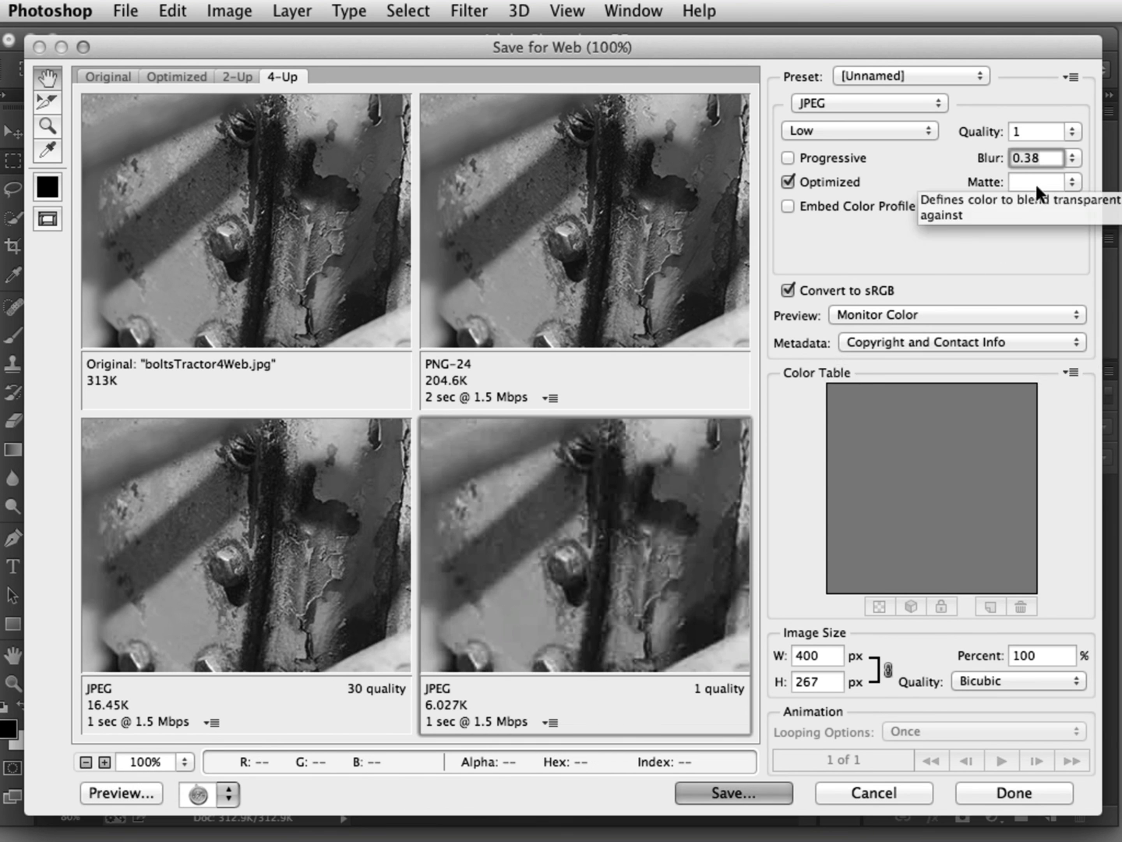
- Raise the blurred JPEG version's quality to 86
left_click(1069, 134)
left_click_drag(969, 151, 1062, 152)
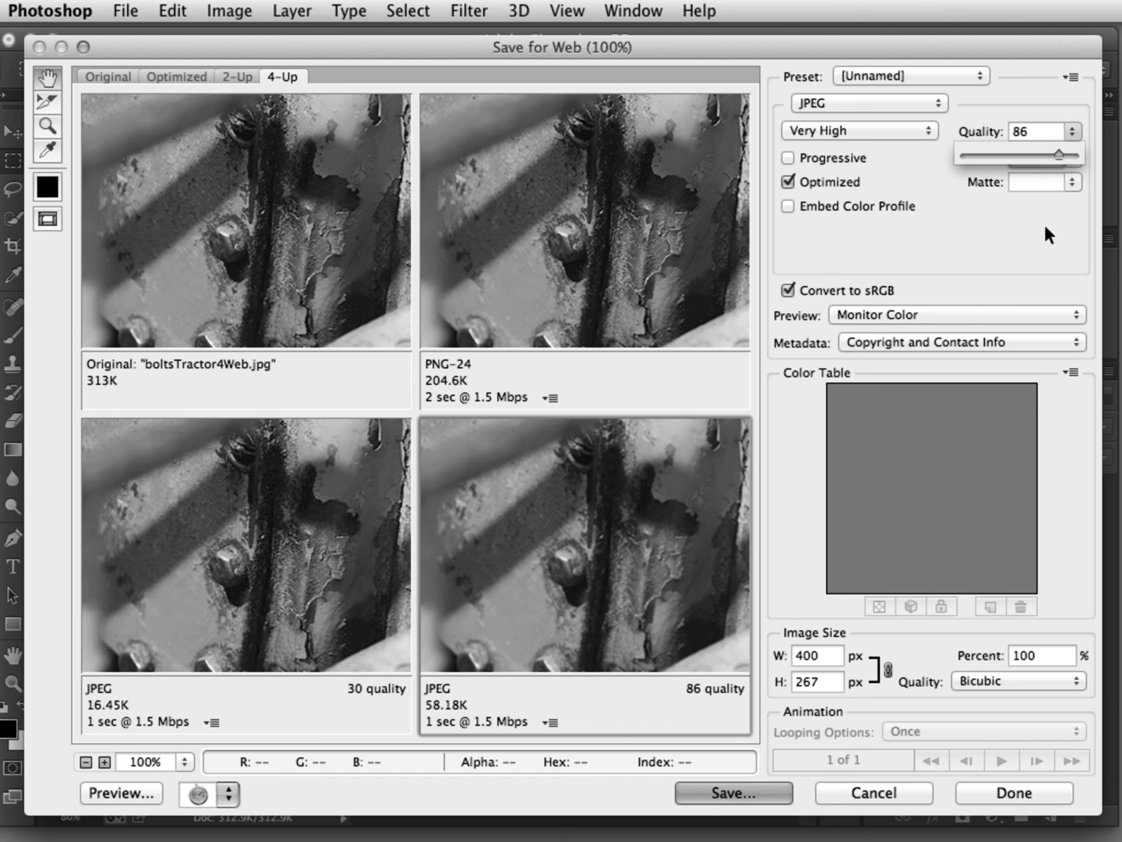
left_click(1026, 234)
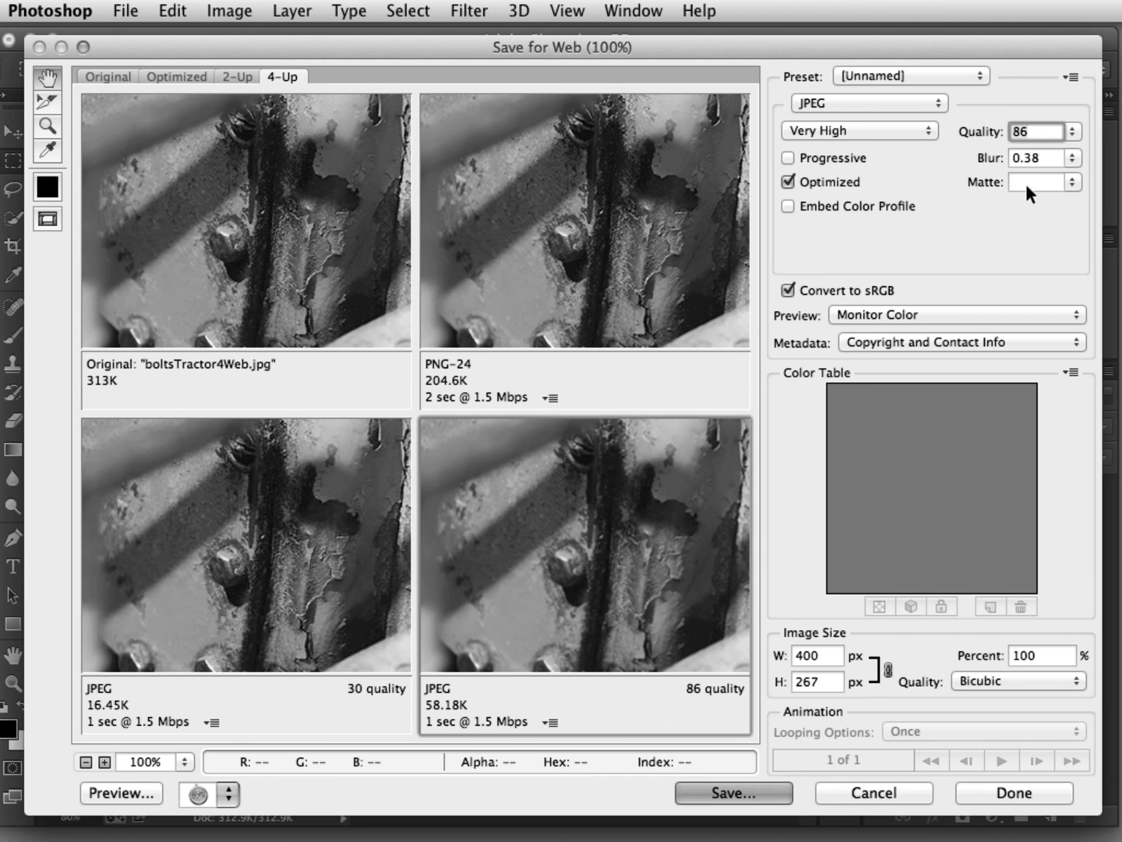
left_click(1068, 155)
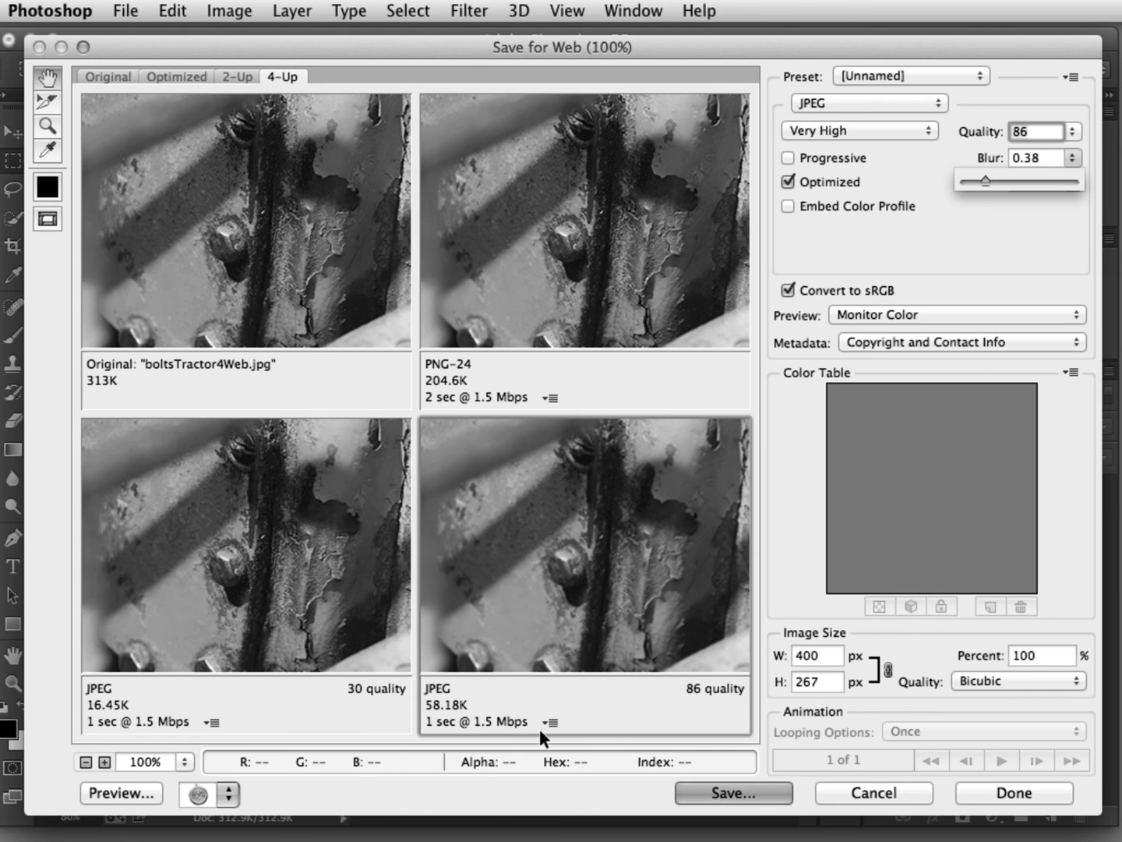
left_click(699, 789)
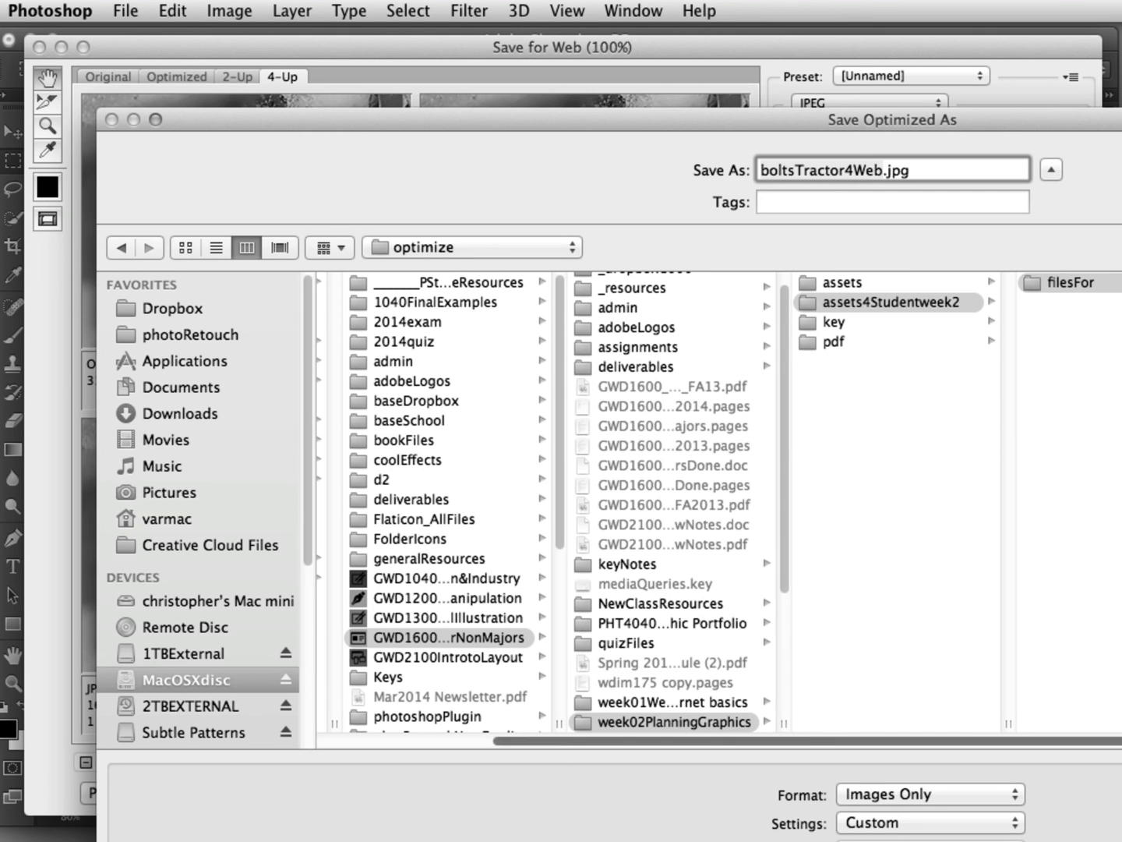
key("Return")
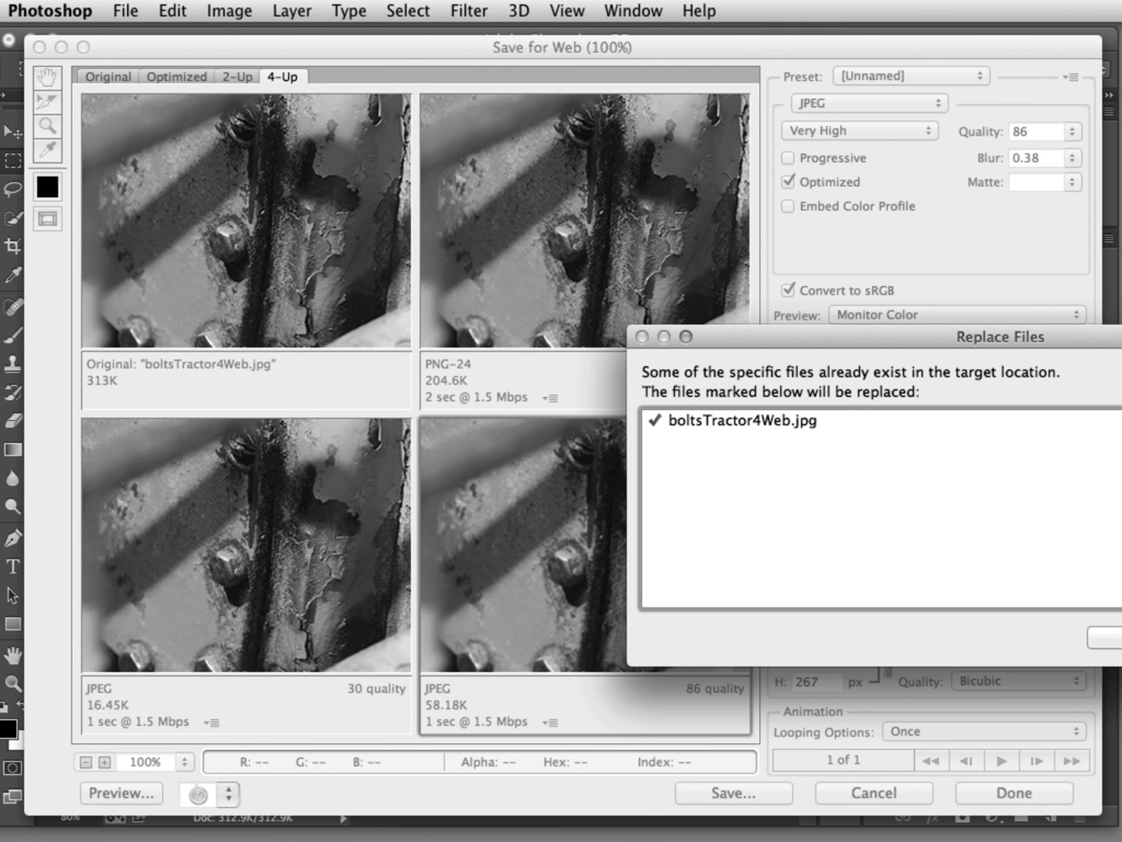
key("Escape")
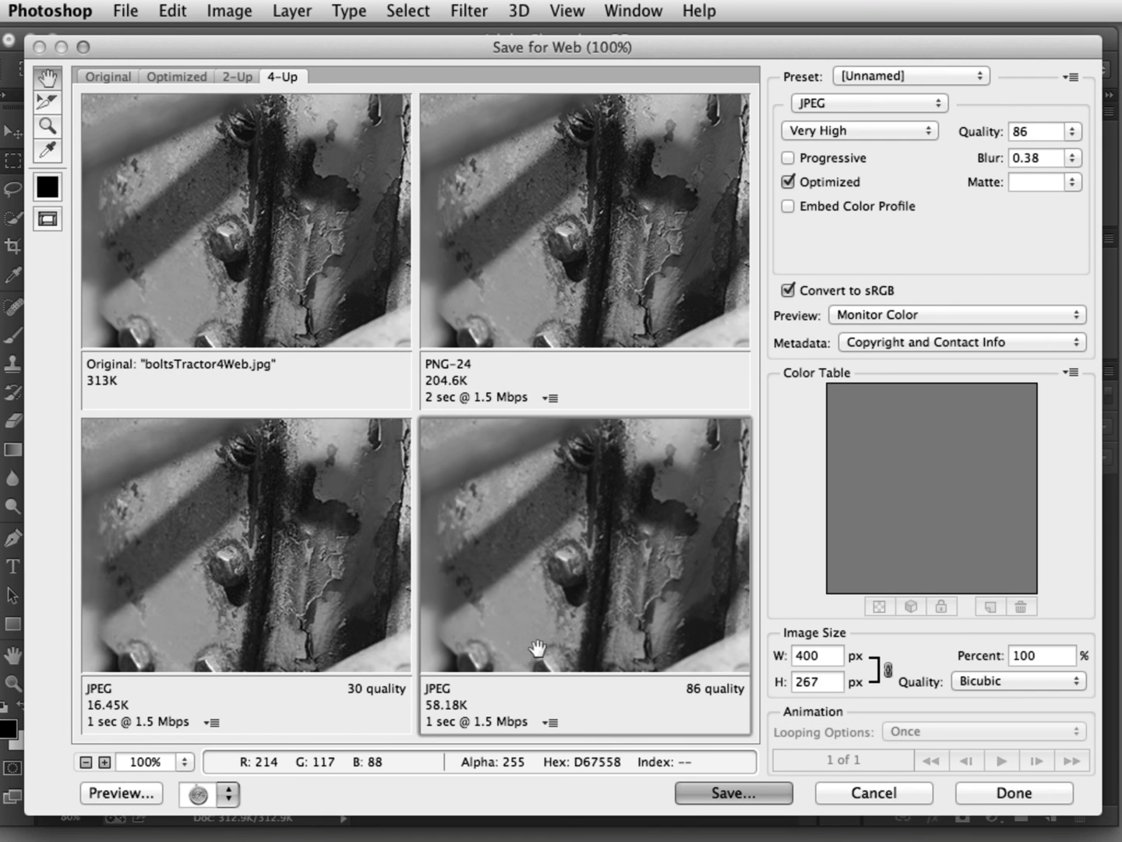
- Save the 86-quality JPEG version as boltsTractor4WebDone.jpg in the optimize folder
key("Return")
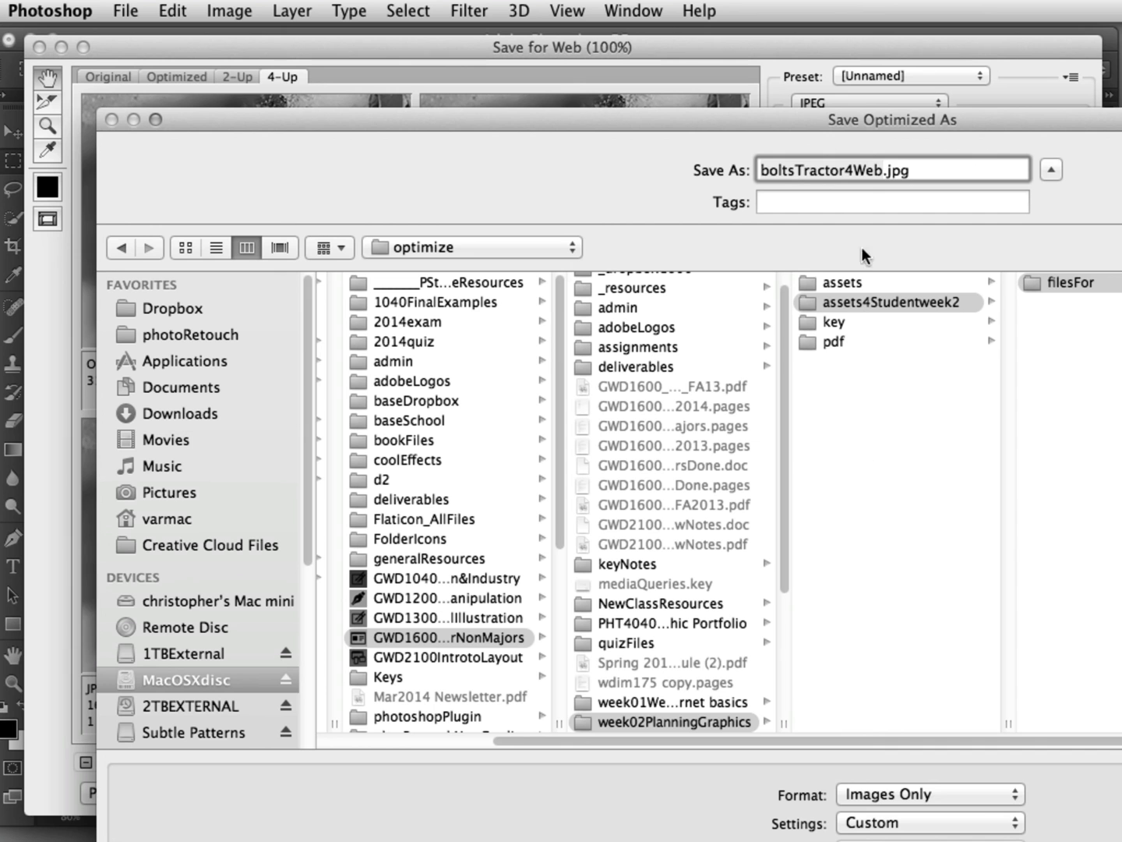
left_click(883, 171)
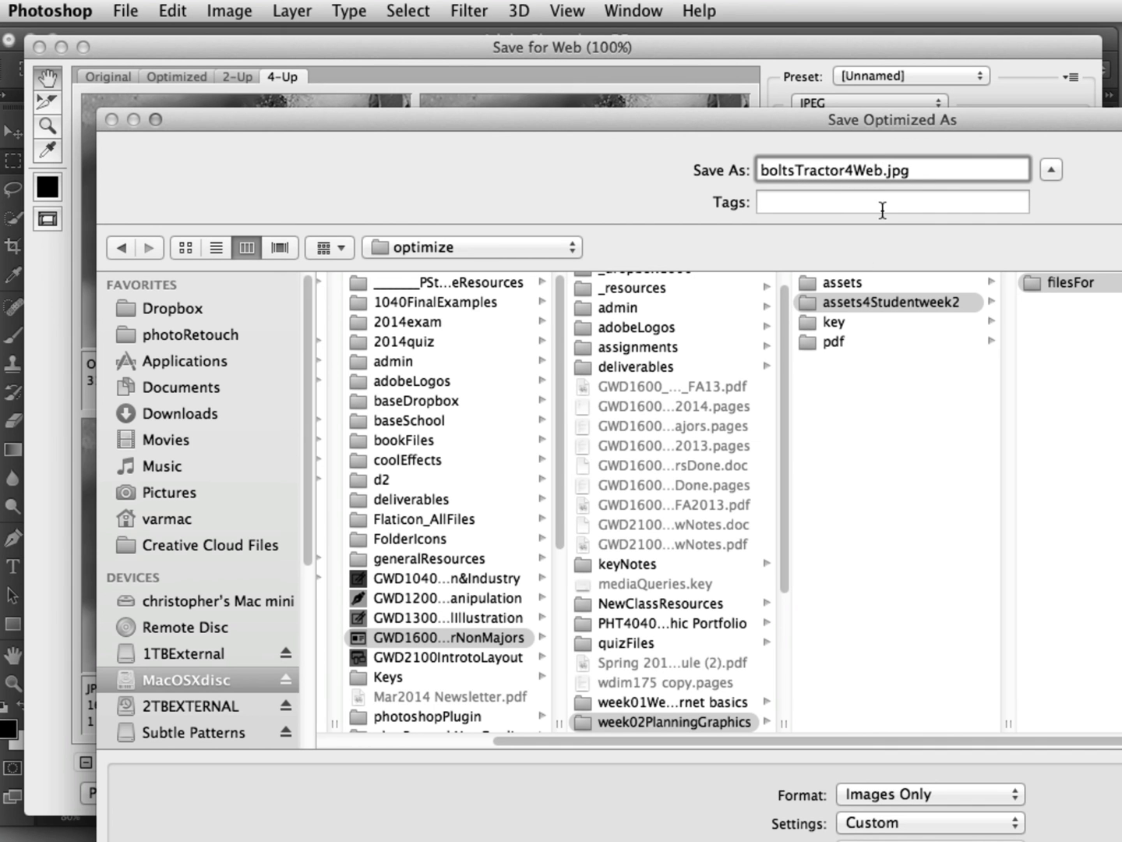
type("Dom")
key("BackSpace")
type("ne")
key("Return")
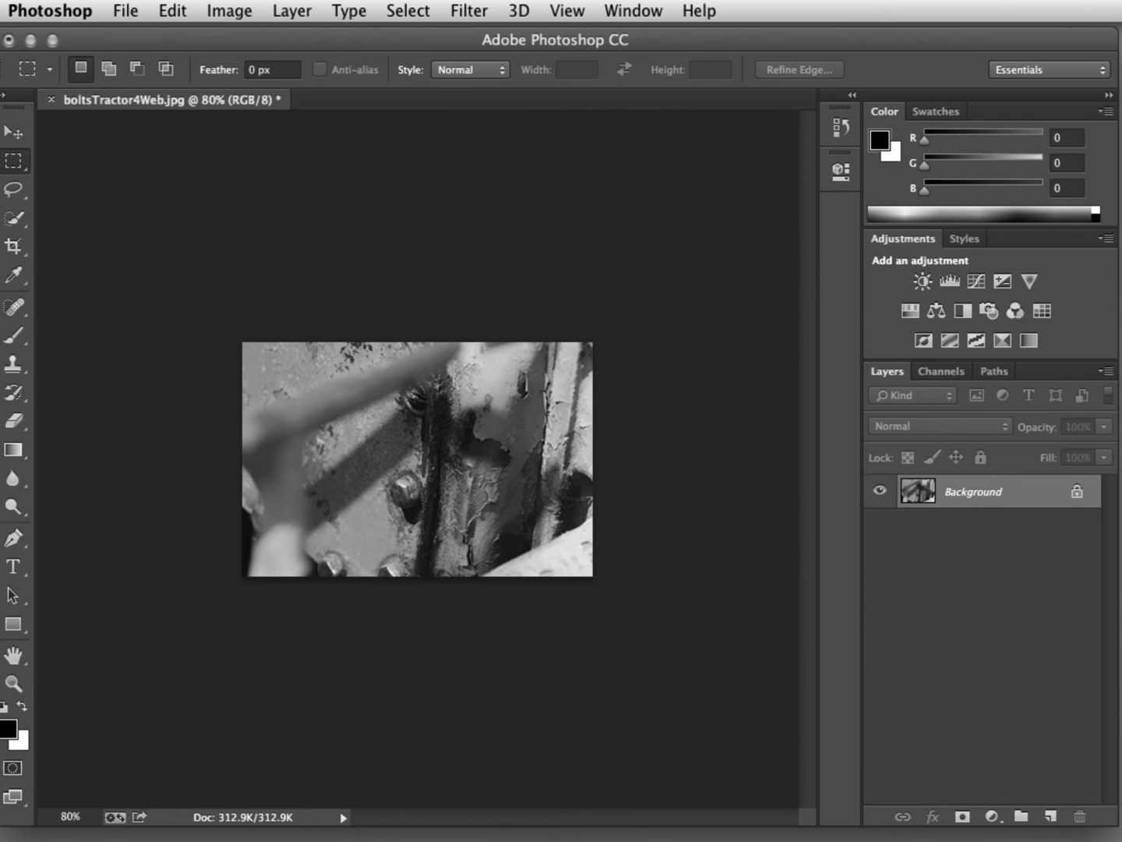
- Switch to Finder and check the file sizes of boltsTractor.jpg and boltsTractor4Web.gif in the optimize folder, plus the GIF's dimensions
key("super+Tab")
left_click_drag(553, 345, 291, 248)
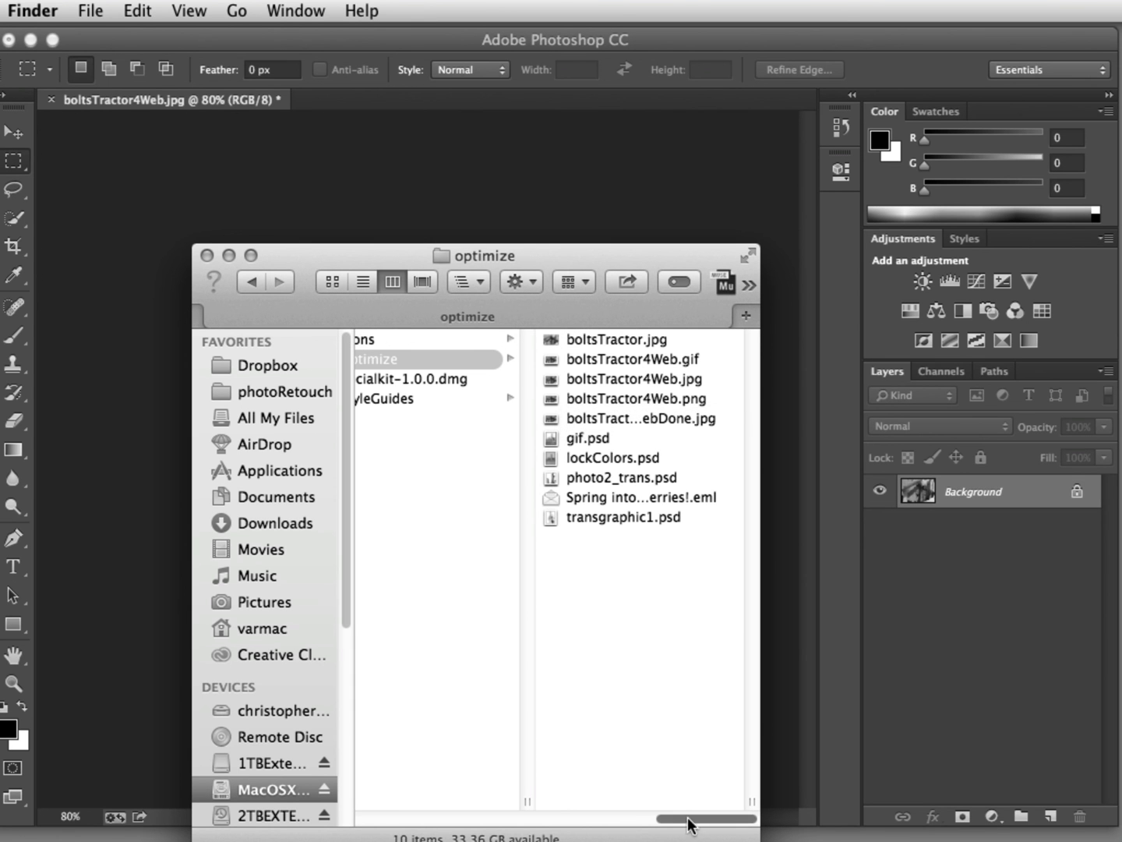
left_click_drag(759, 811, 1069, 810)
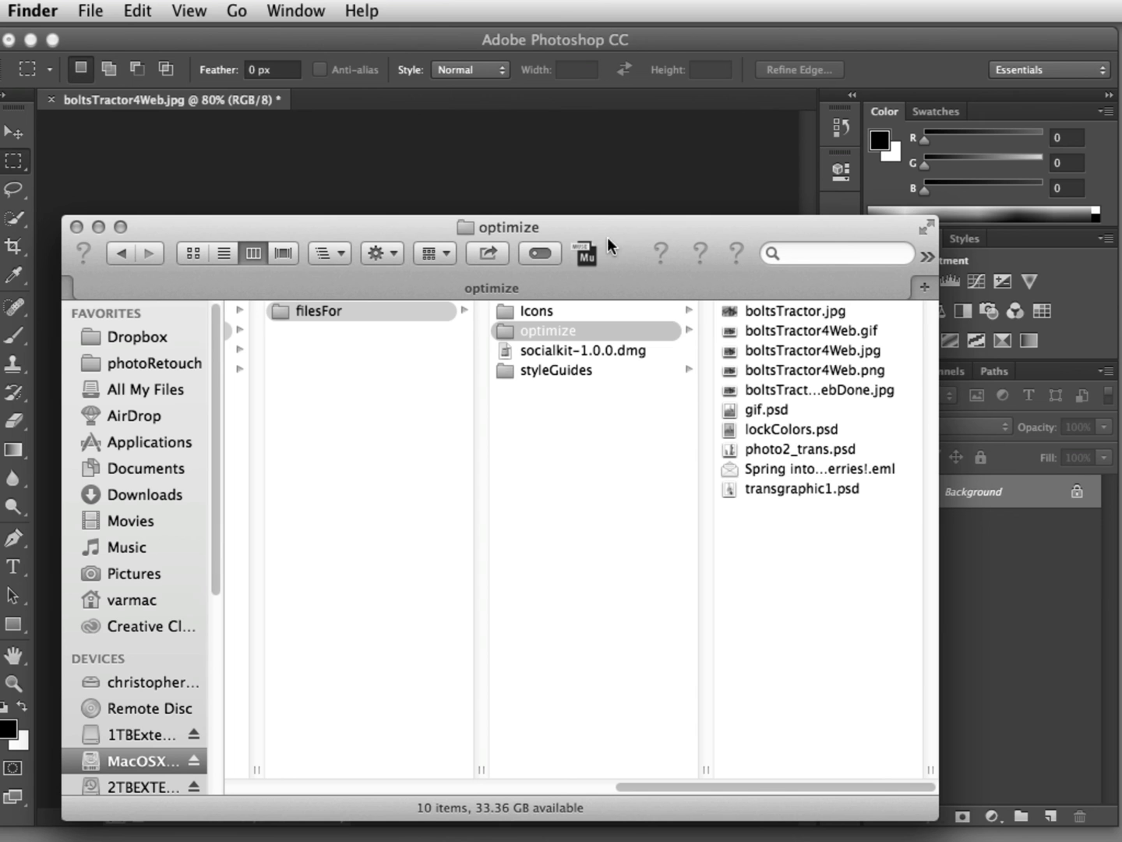
left_click(731, 313)
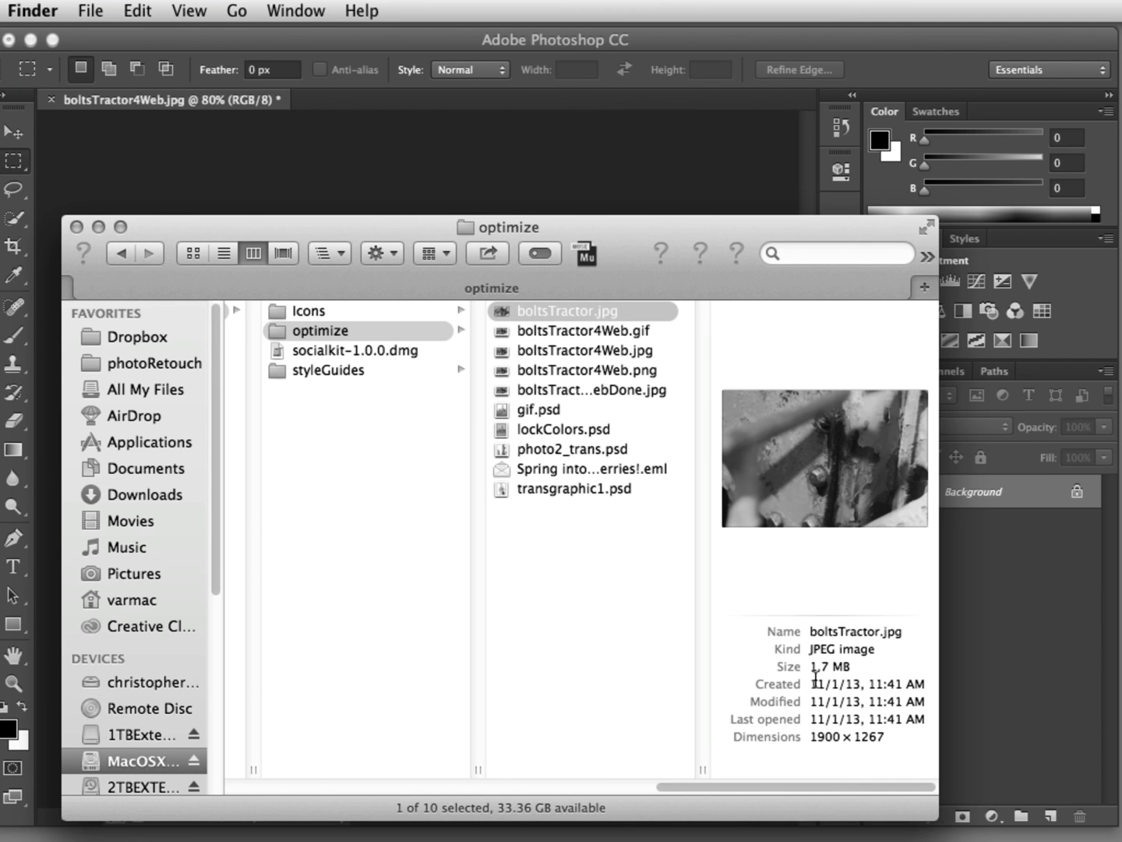
left_click_drag(853, 669, 808, 668)
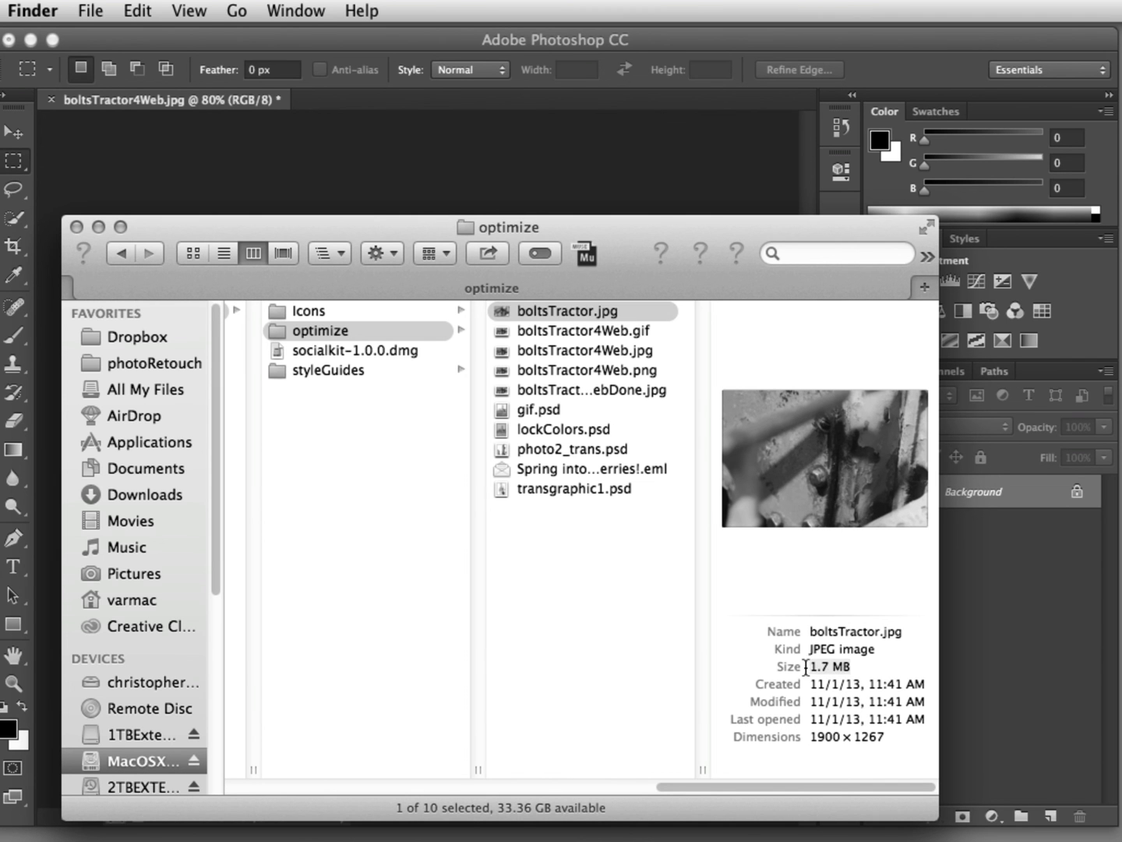
left_click(585, 331)
left_click_drag(843, 684, 808, 683)
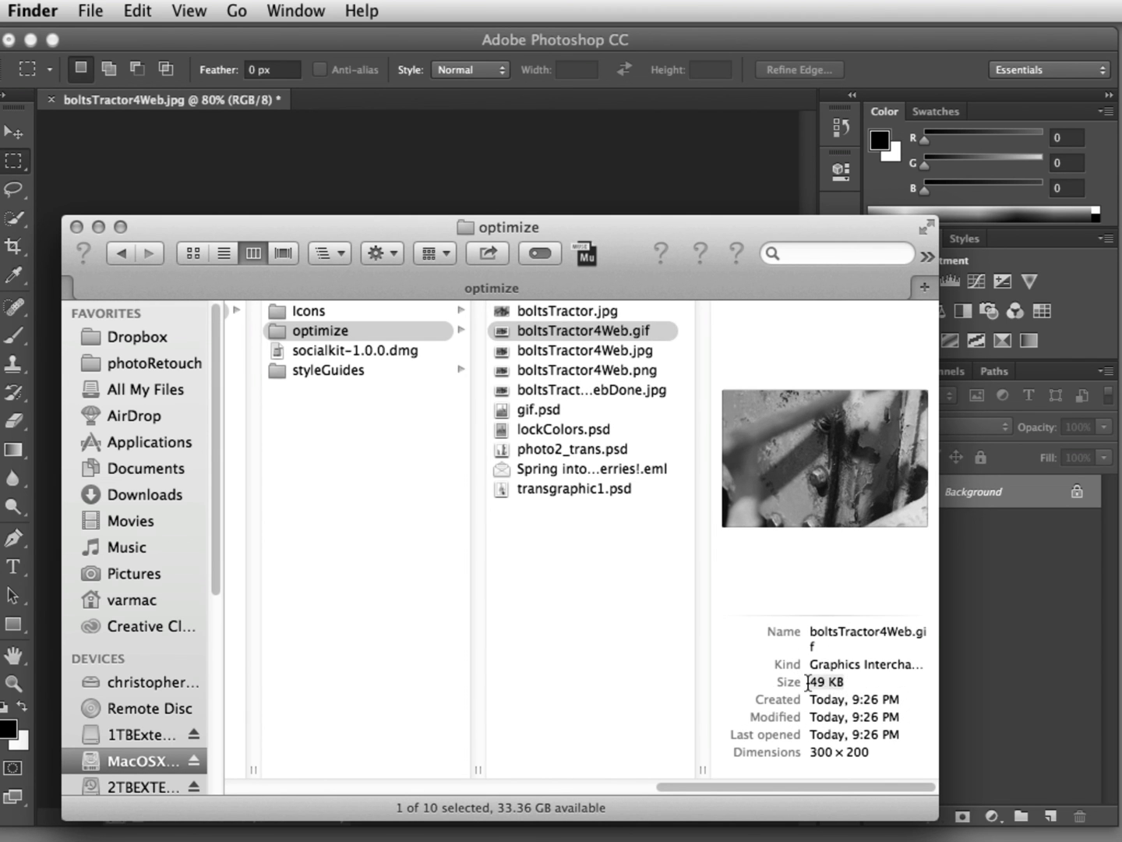
left_click_drag(881, 753, 813, 752)
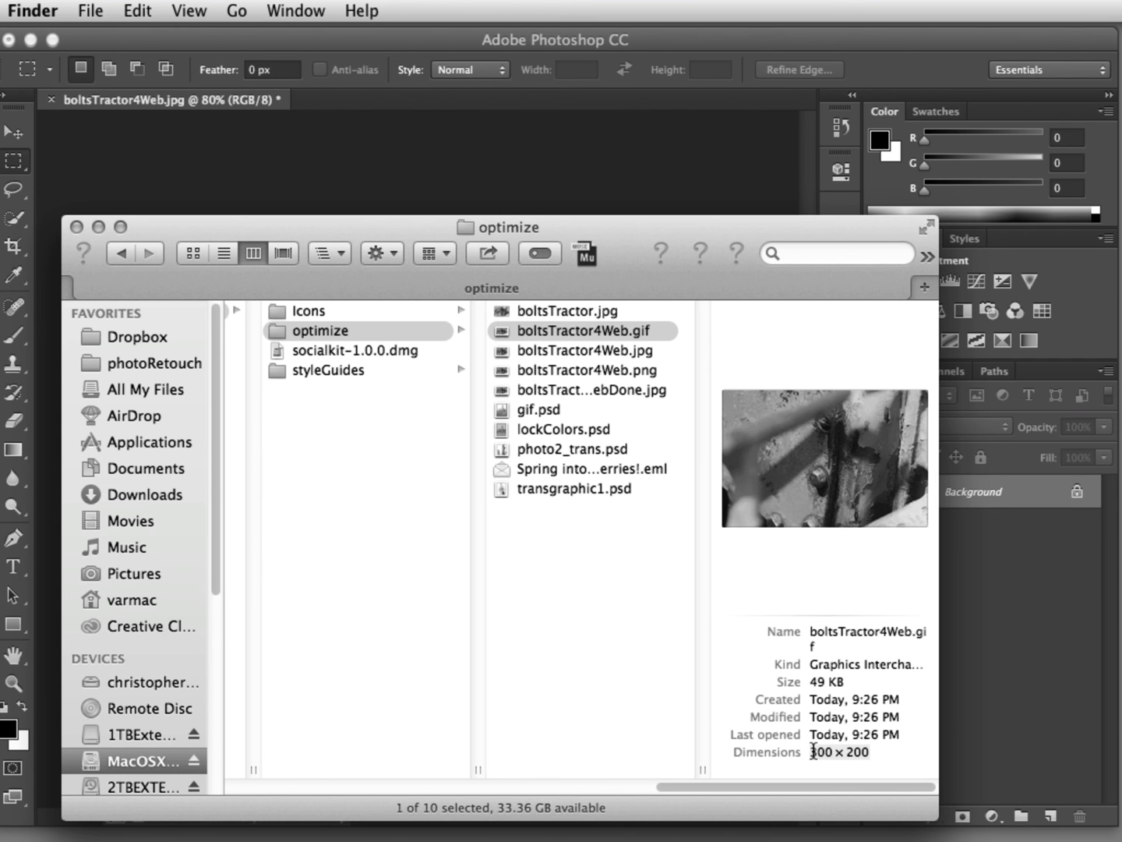
- Check the file sizes of boltsTractor4Web.jpg, boltsTractor4Web.png and boltsTractor4WebDone.jpg, plus the dimensions of the last two
left_click(599, 359)
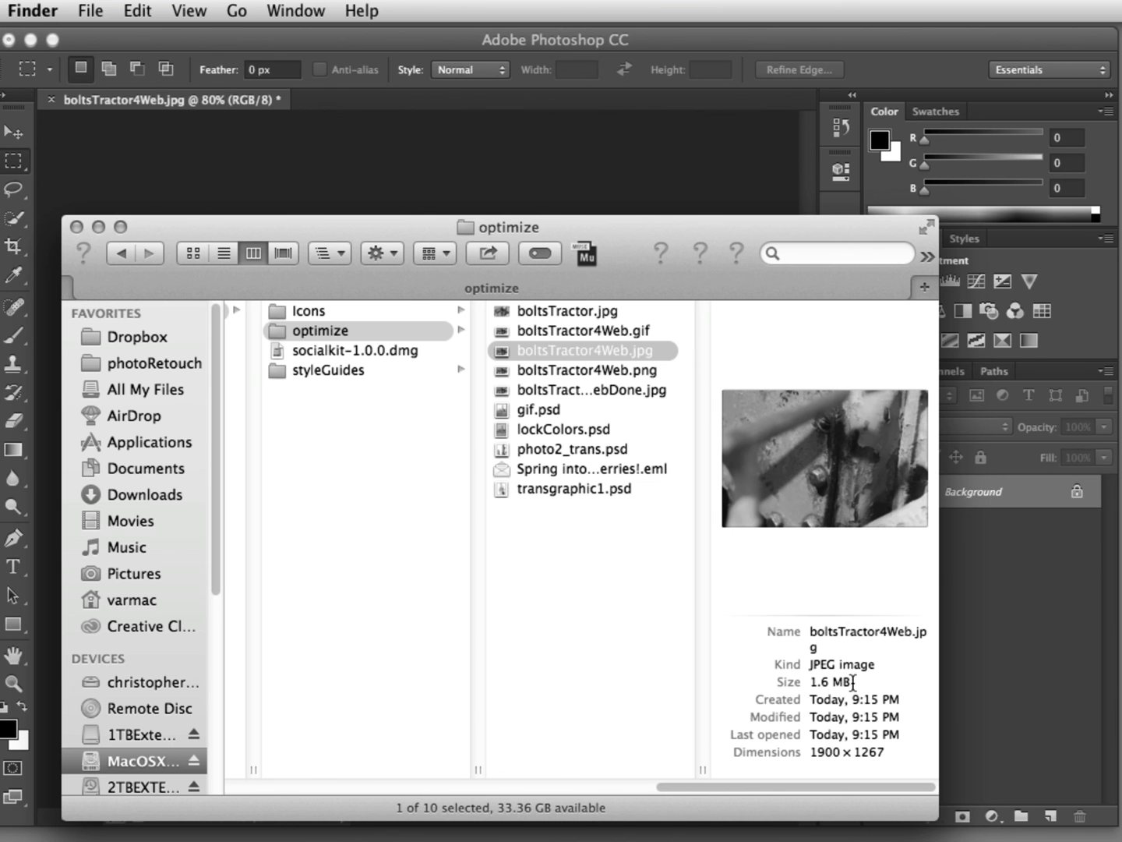
left_click_drag(853, 681, 806, 677)
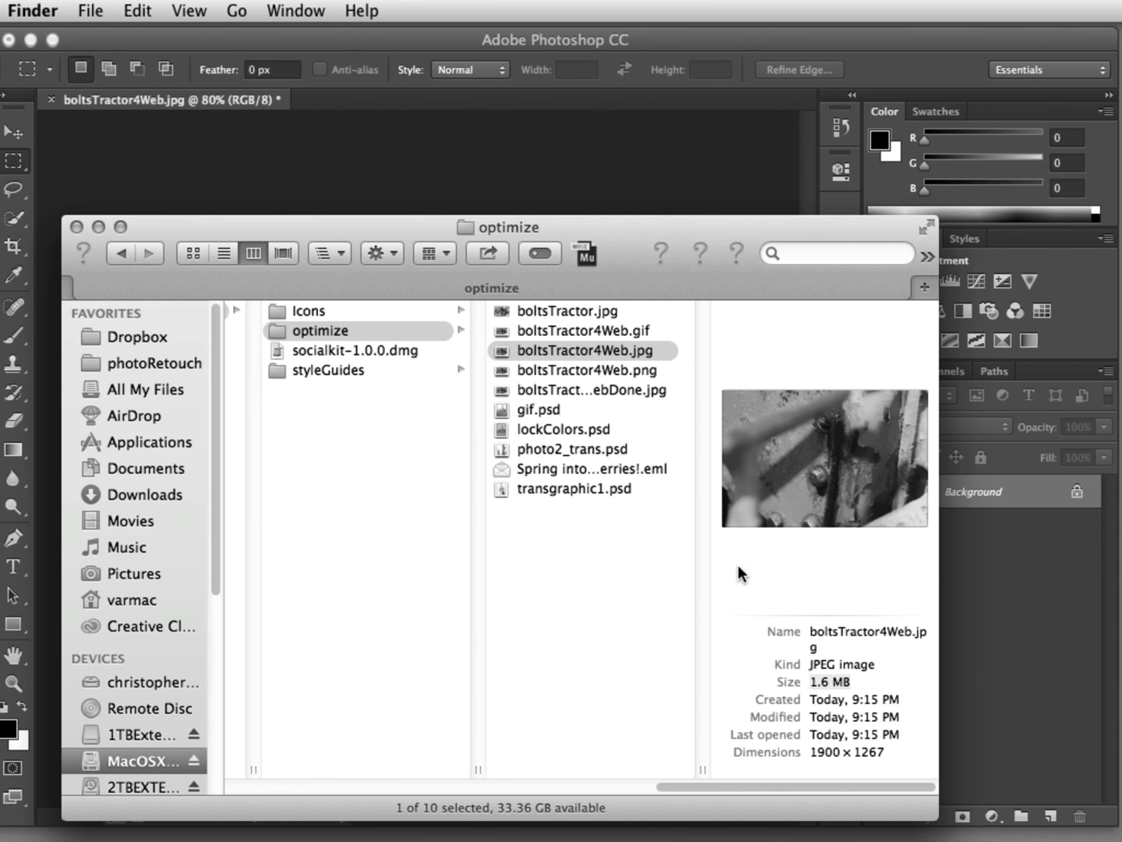
left_click(601, 370)
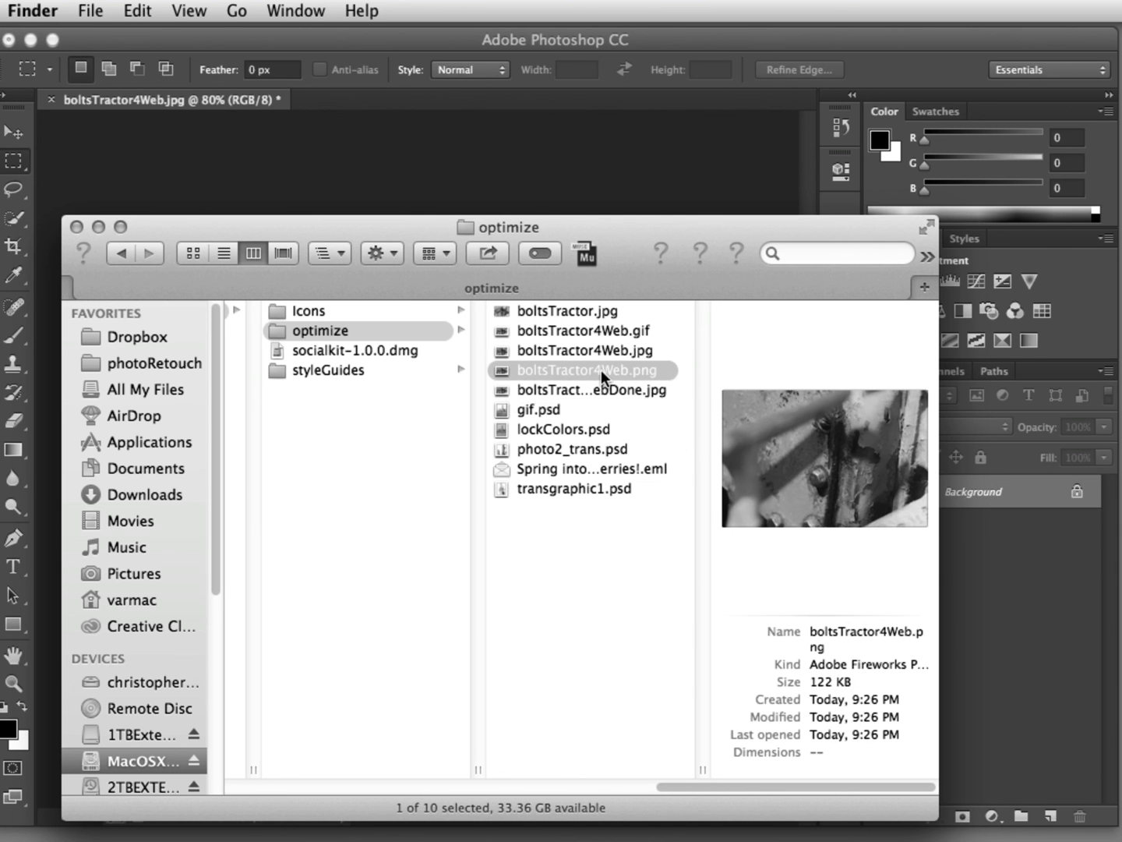
left_click_drag(858, 682, 808, 682)
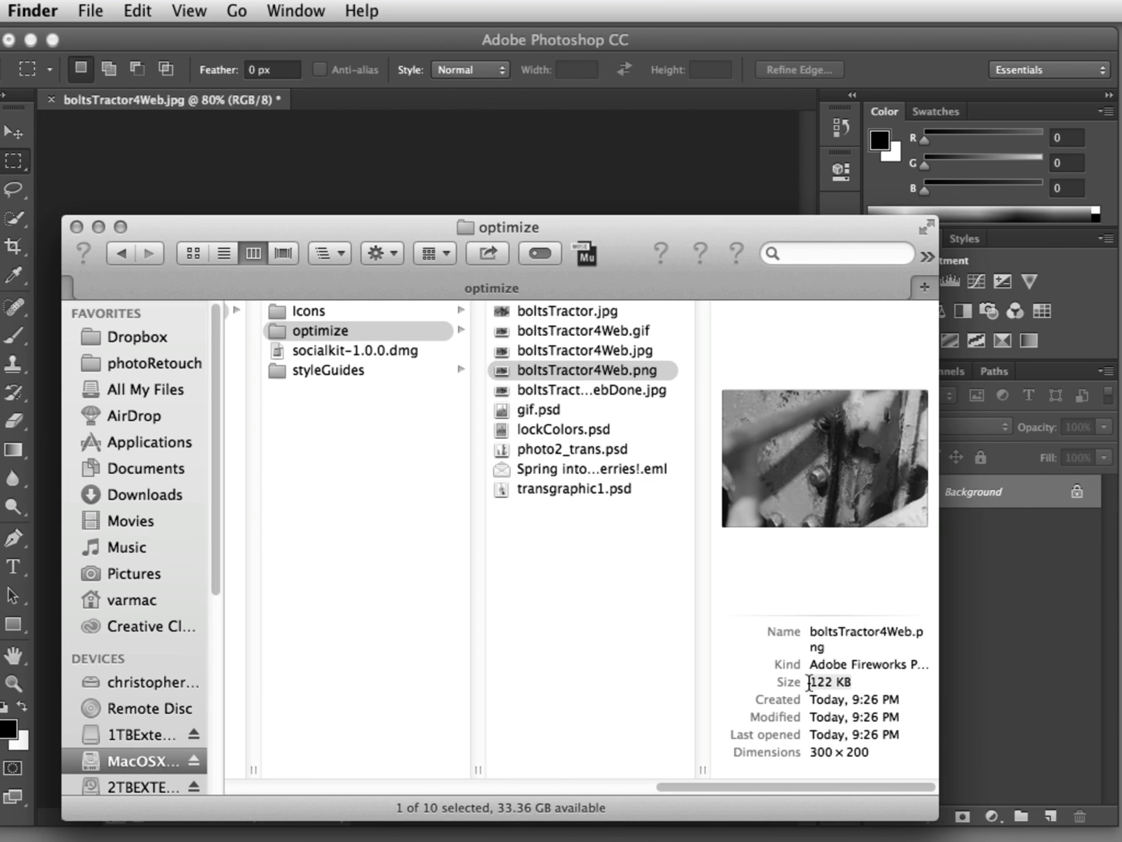
left_click_drag(857, 753, 803, 752)
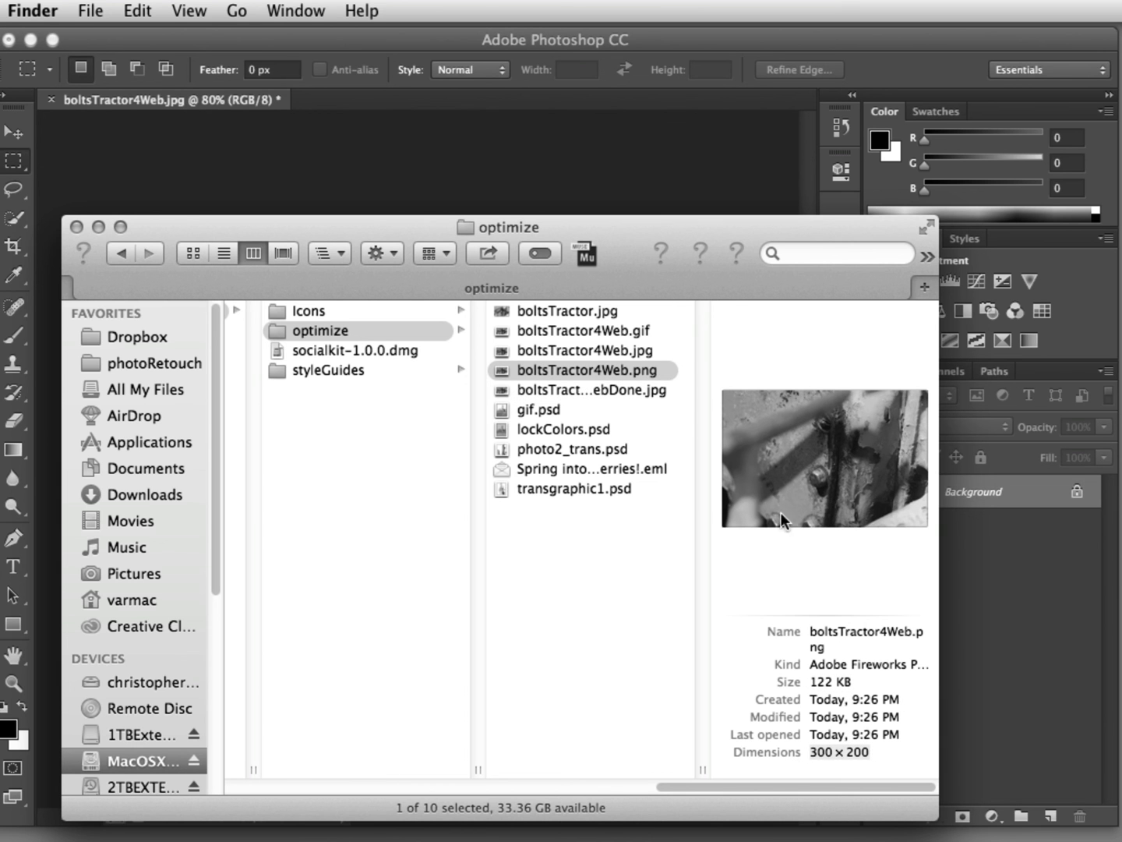
left_click(630, 389)
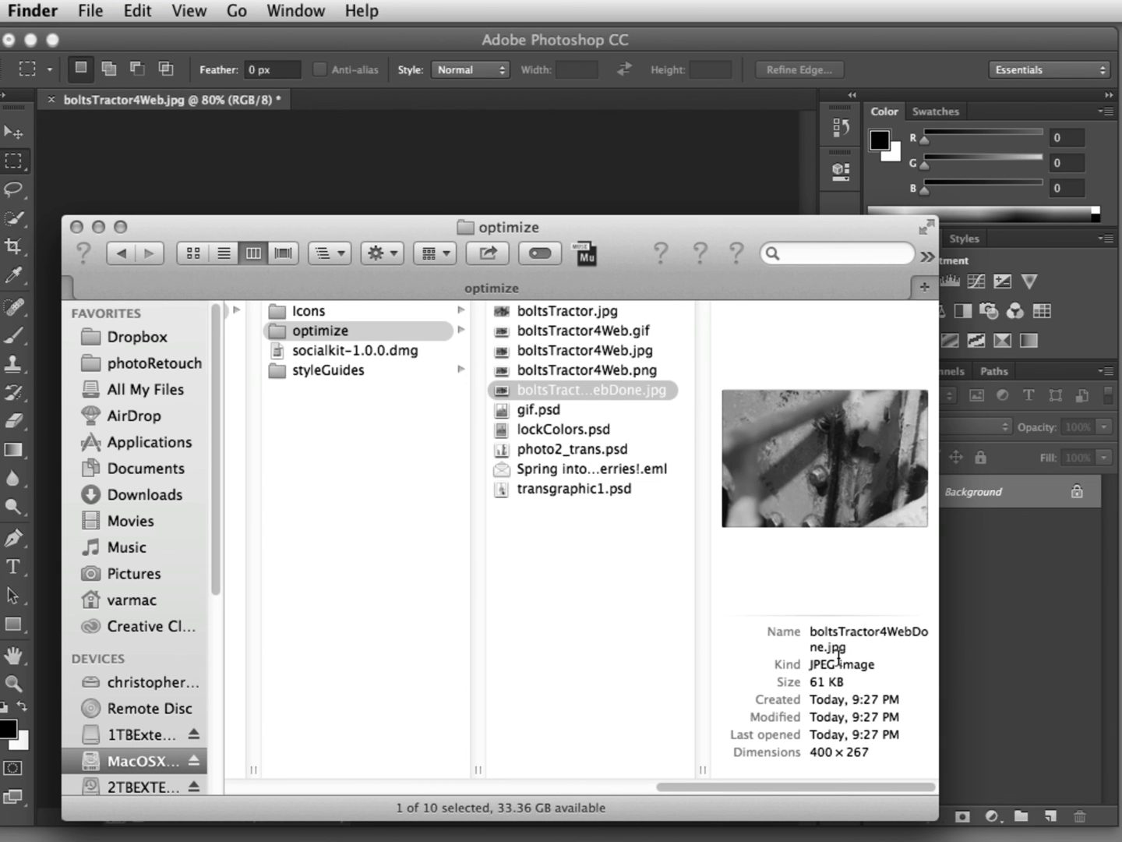
left_click_drag(852, 681, 804, 681)
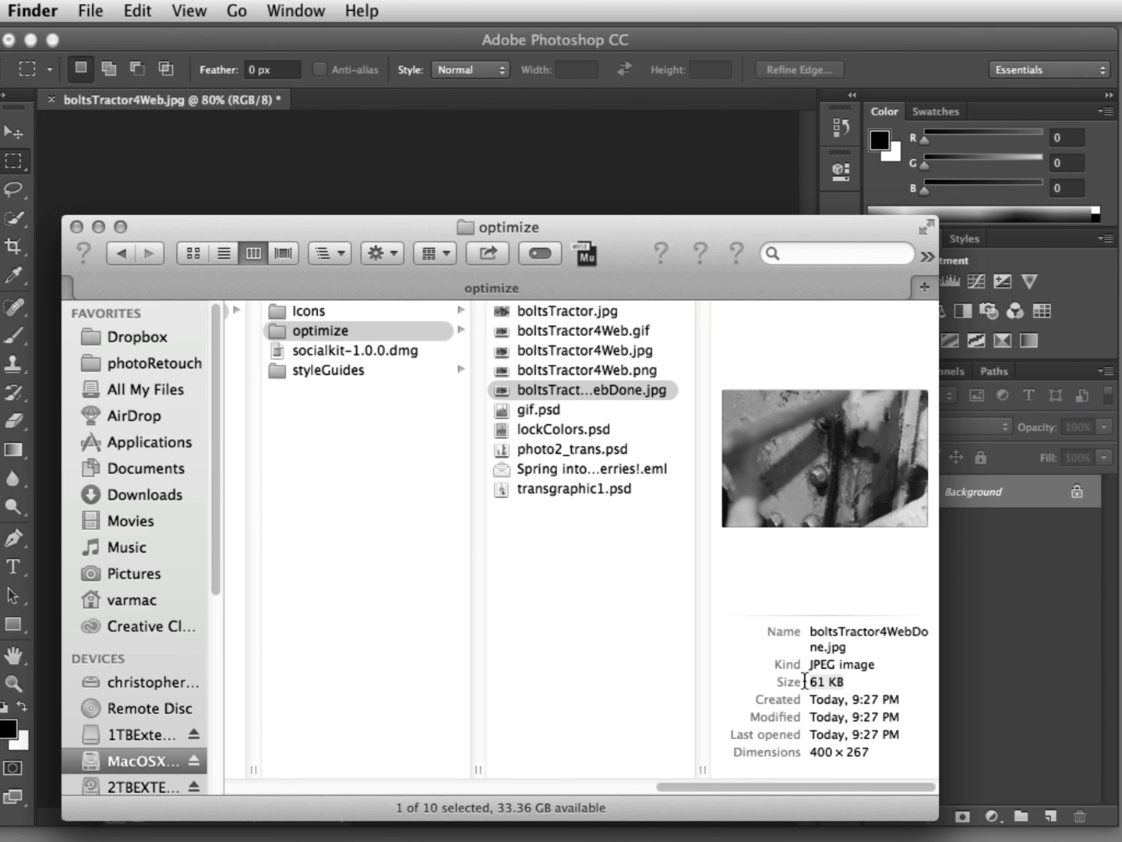
left_click_drag(879, 754, 783, 753)
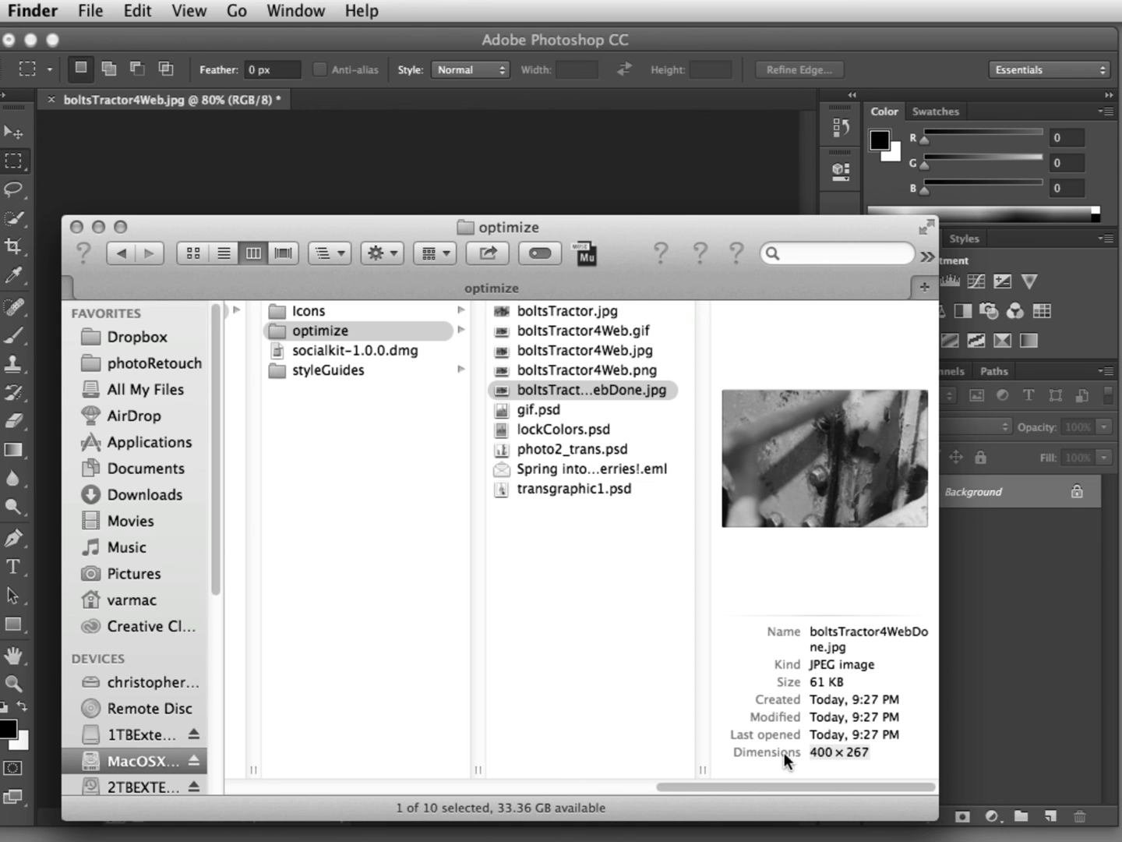
- Move the Finder window aside, switch back to Photoshop and reopen the image in Save for Web
left_click_drag(662, 292, 1121, 291)
left_click(705, 513)
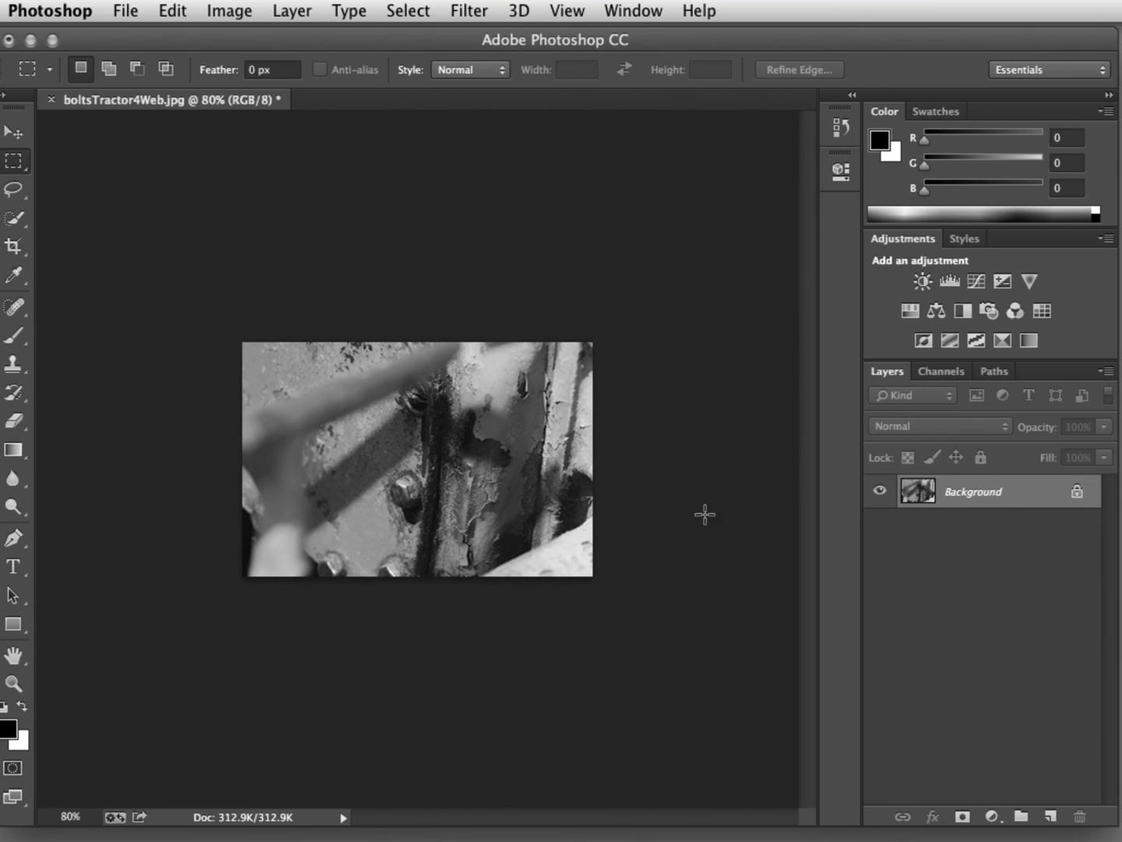
left_click(124, 11)
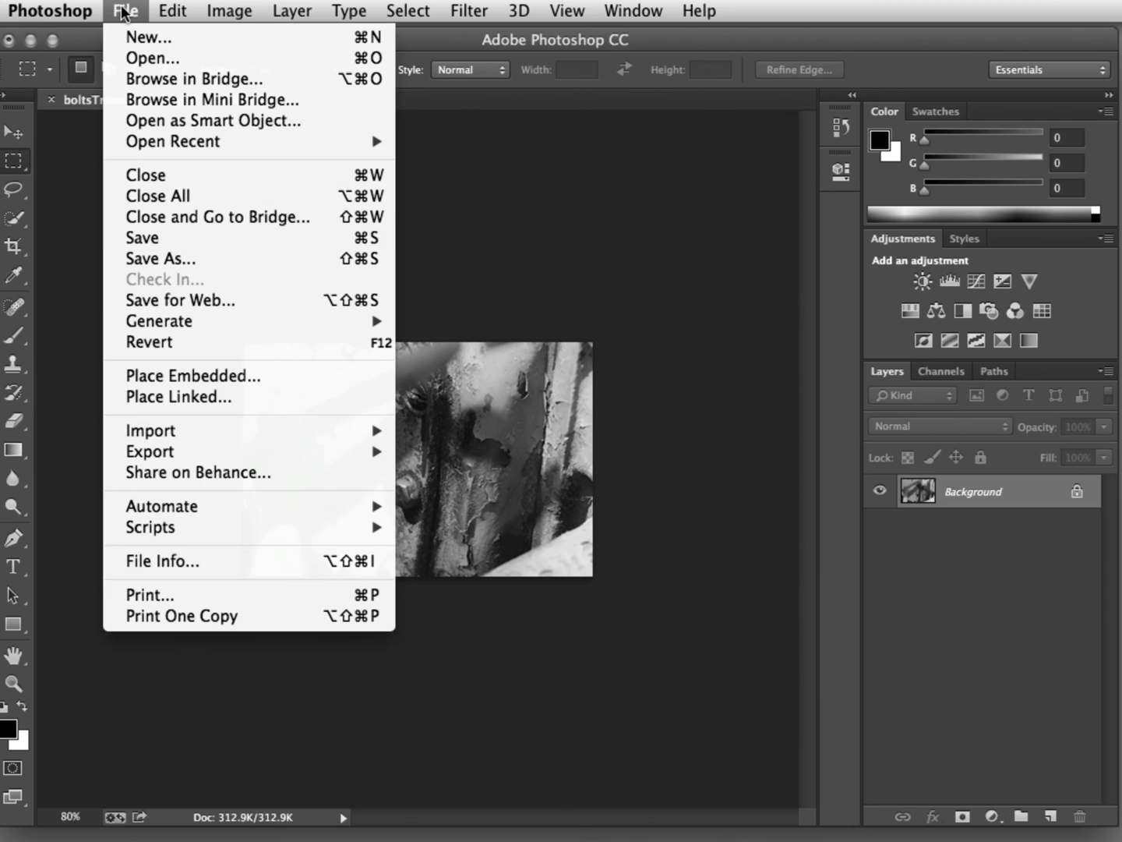
left_click(156, 298)
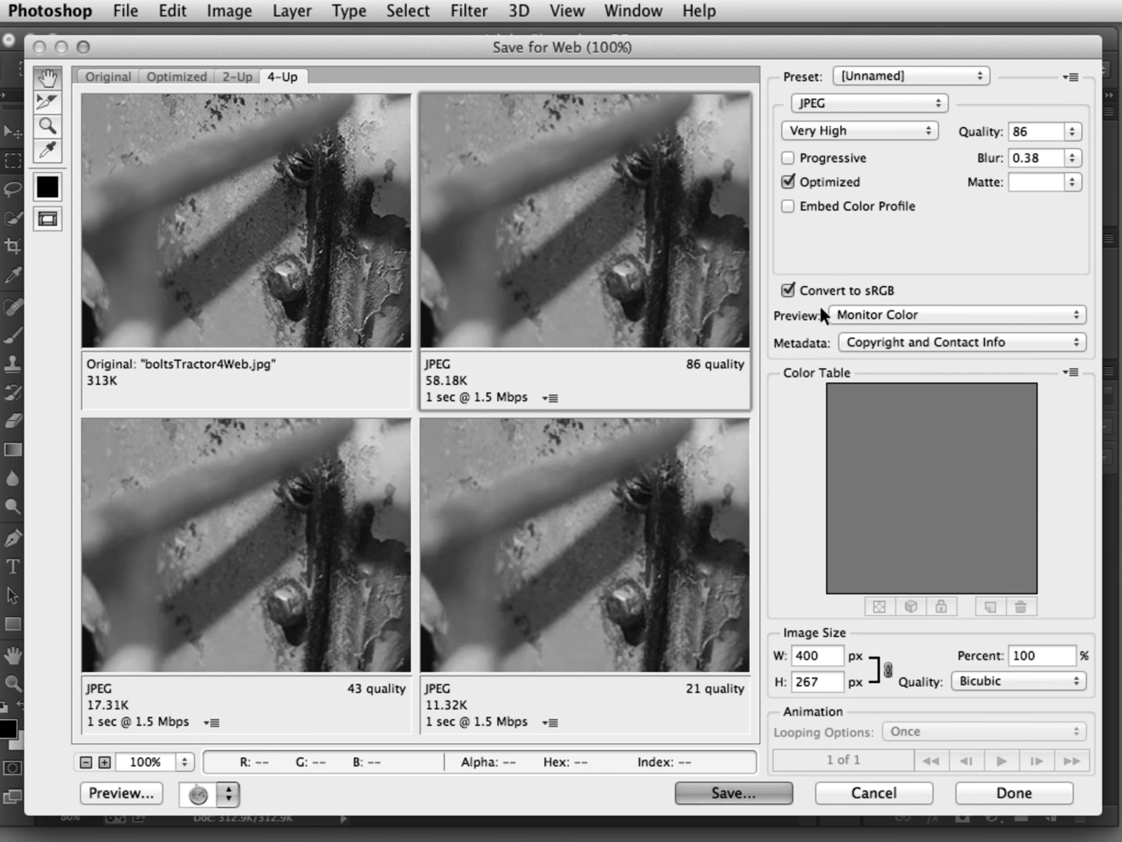
- Set the image width to 300 px and save the optimized JPEG as boltsTractor4WebDone300.jpg in the optimize folder
double_click(791, 655)
type("300")
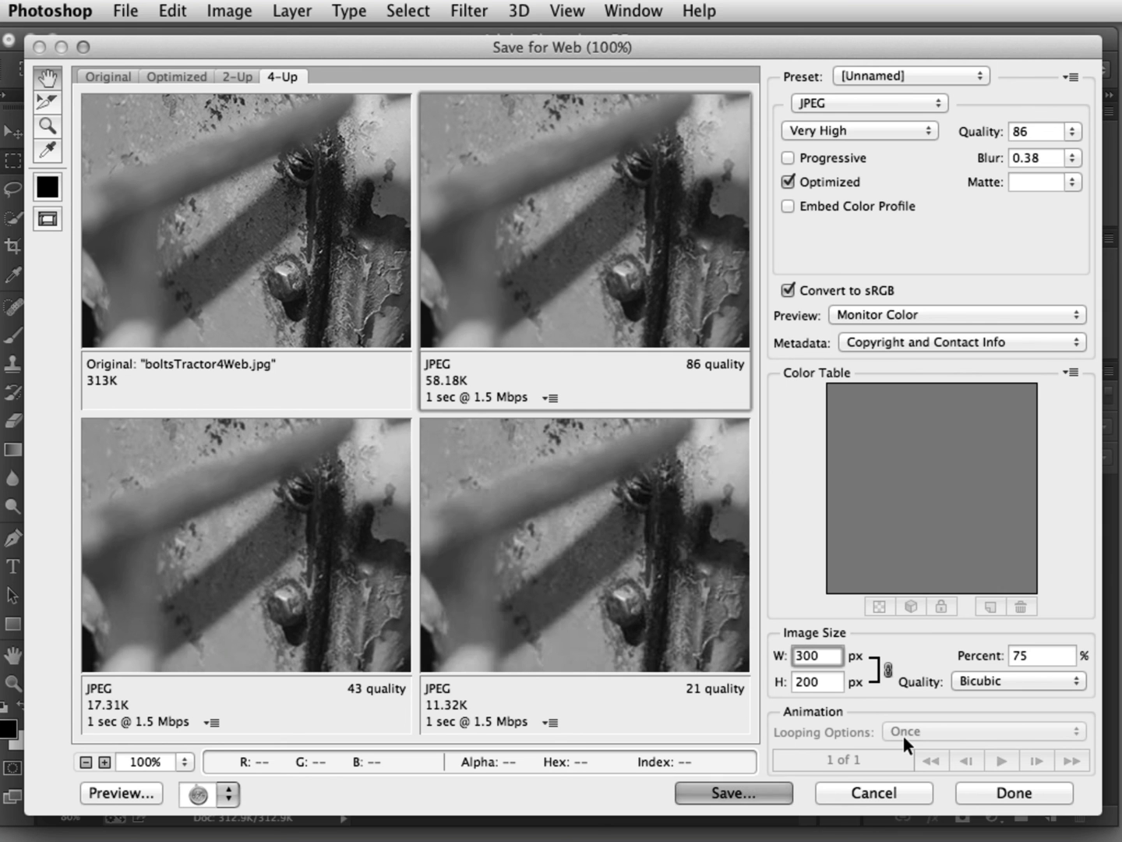
left_click(752, 793)
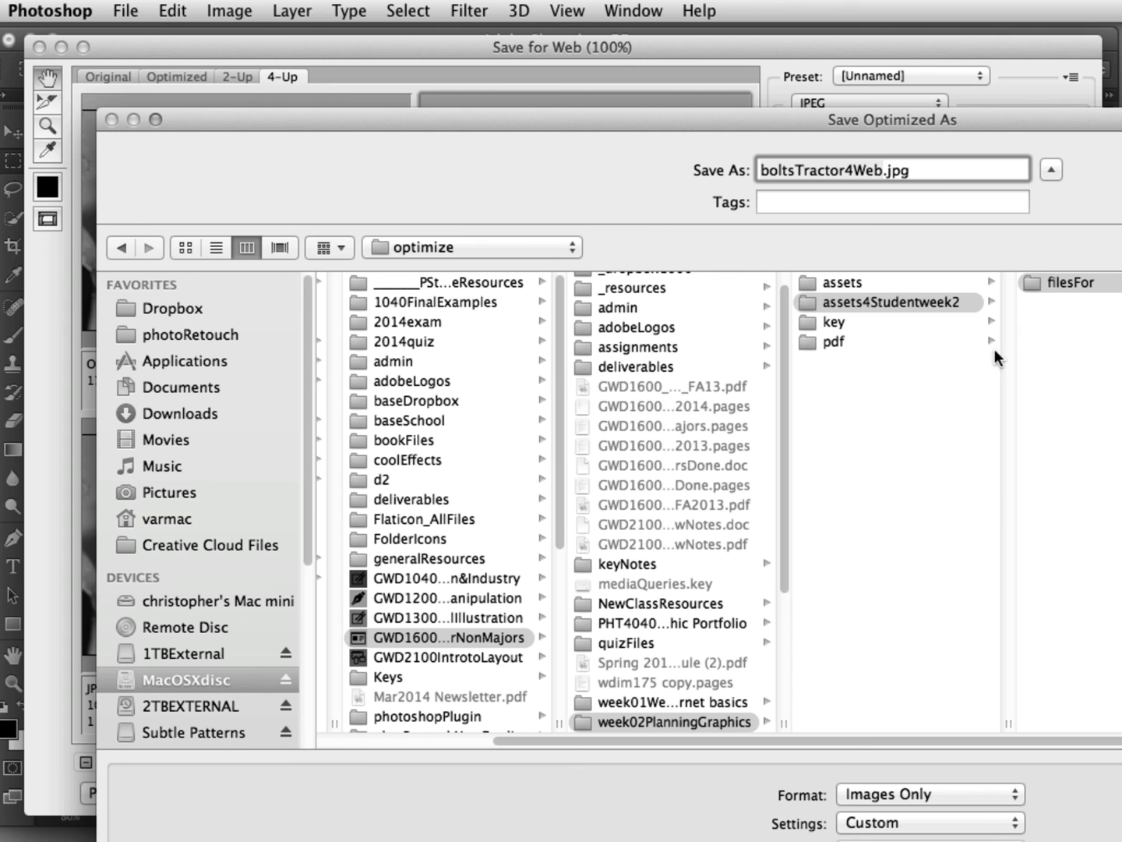
left_click(884, 170)
type("Done")
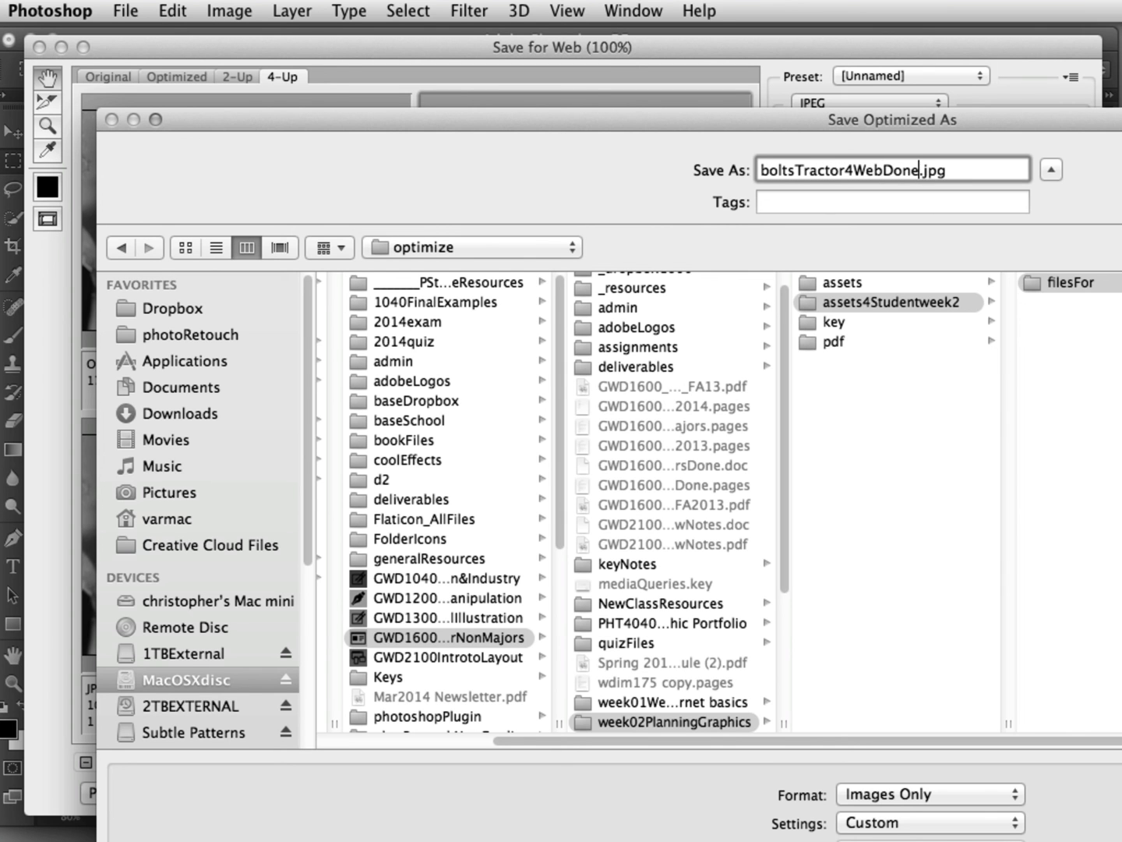
type("300")
key("Return")
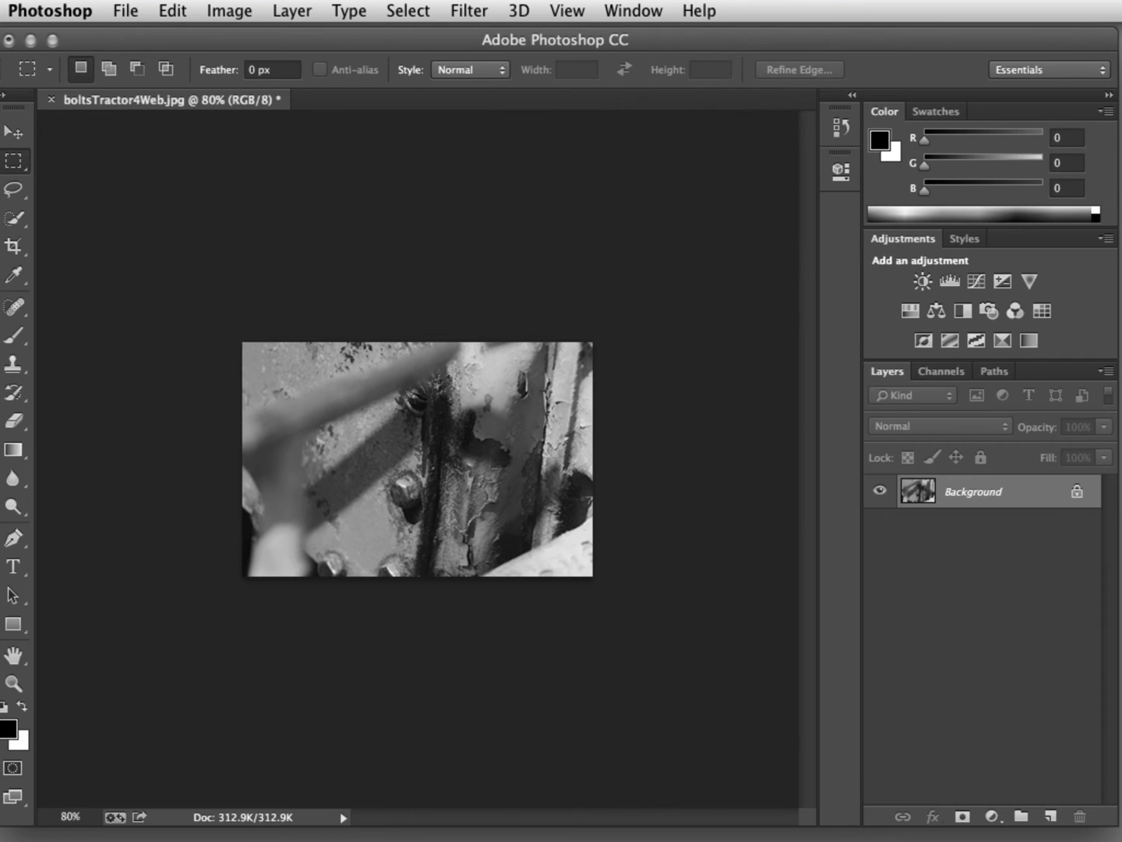
- Switch to Finder, check the file size and dimensions of boltsTractor4WebDone300.jpg, and move the Finder window aside
key("super+Tab")
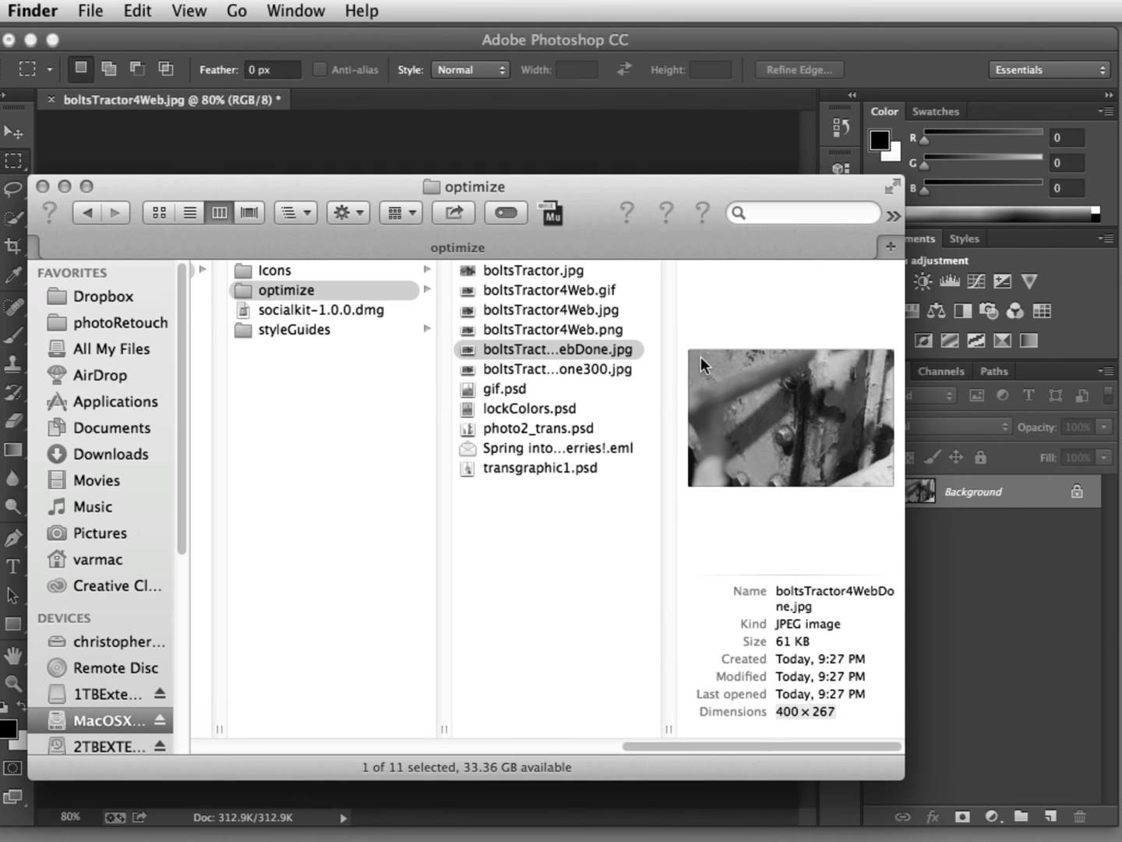
left_click(598, 370)
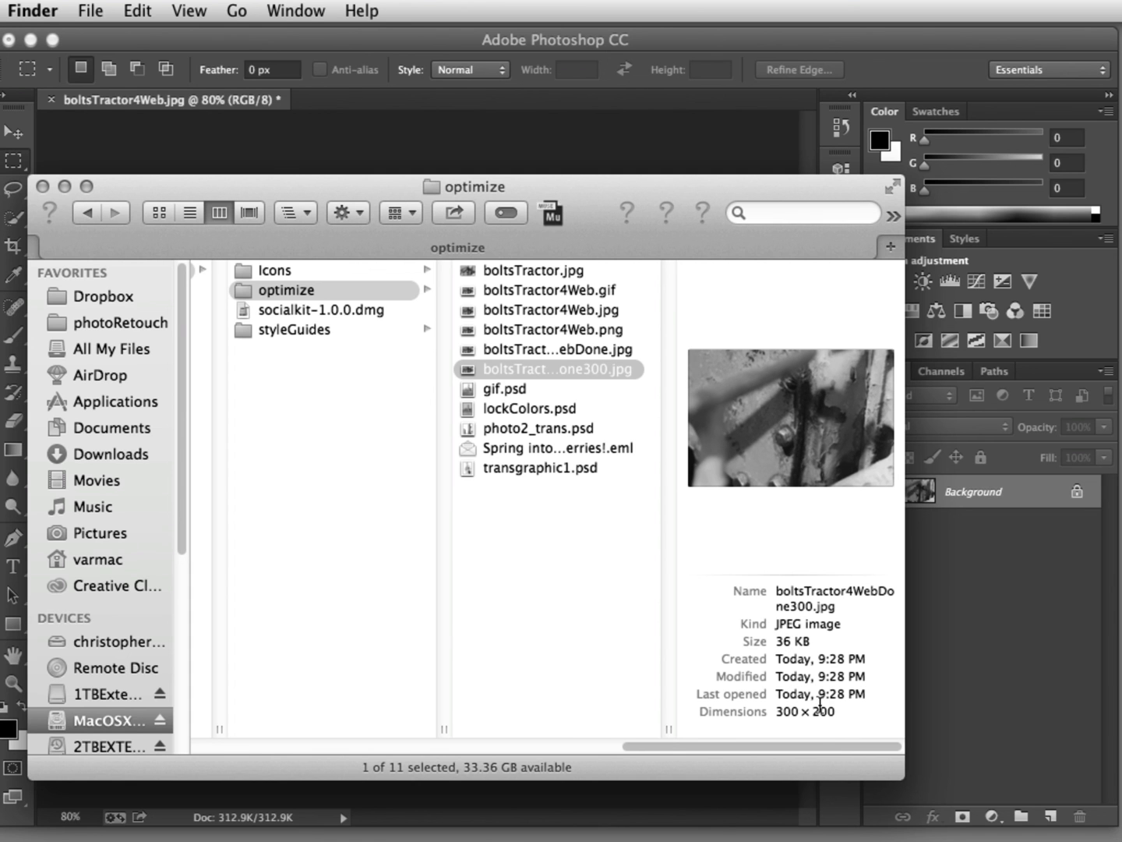
left_click_drag(840, 715, 787, 717)
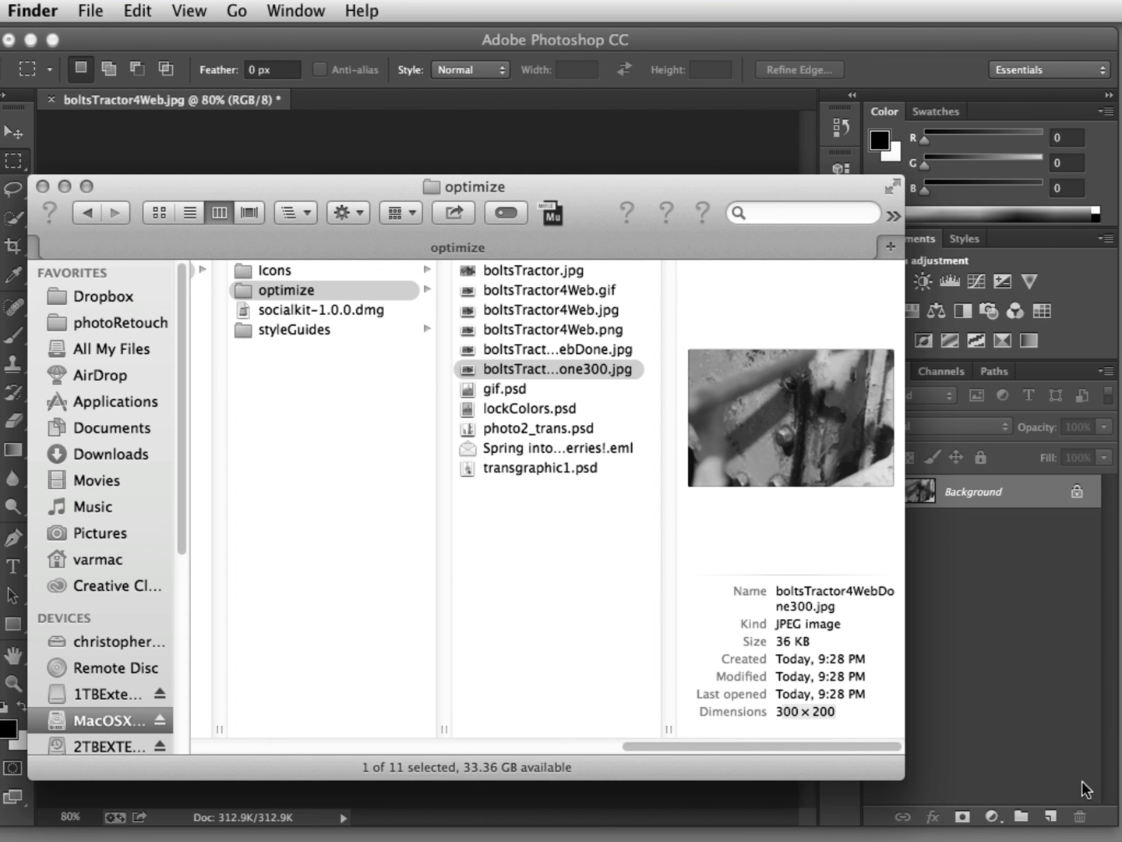
left_click_drag(780, 745, 521, 628)
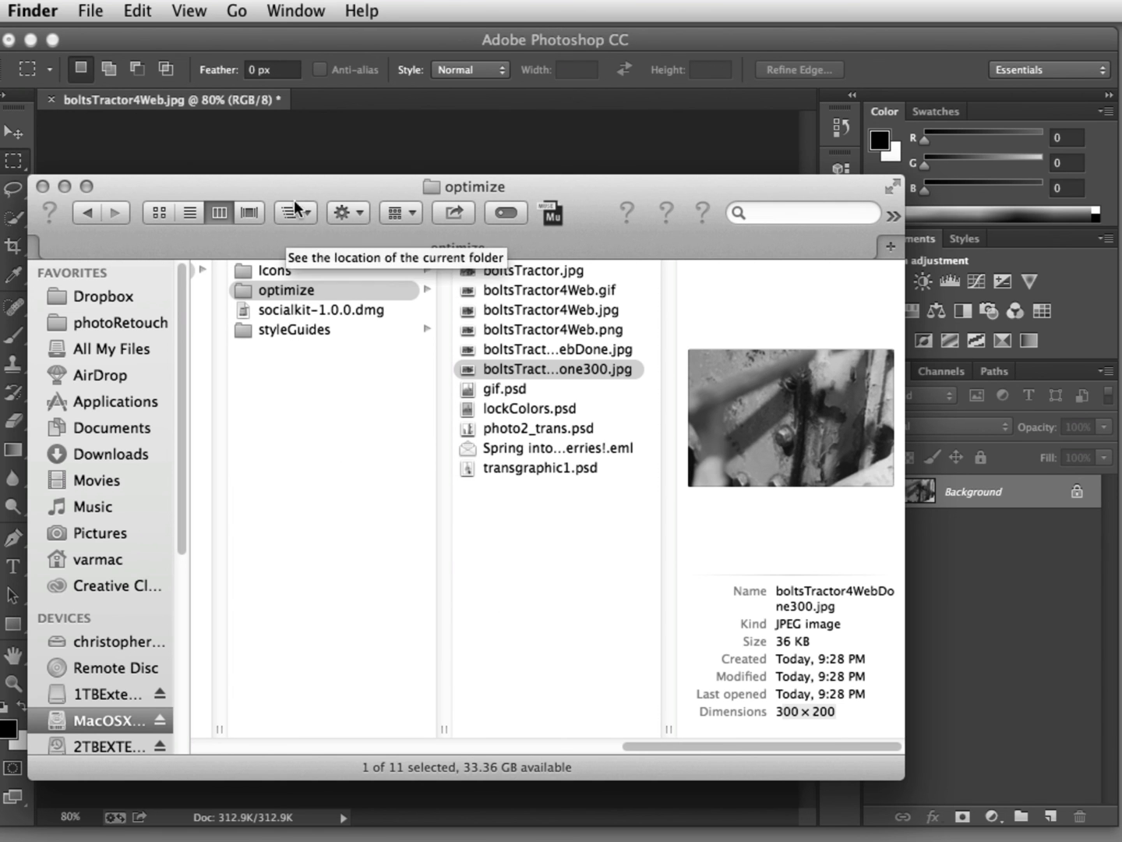
left_click_drag(299, 207, 1121, 149)
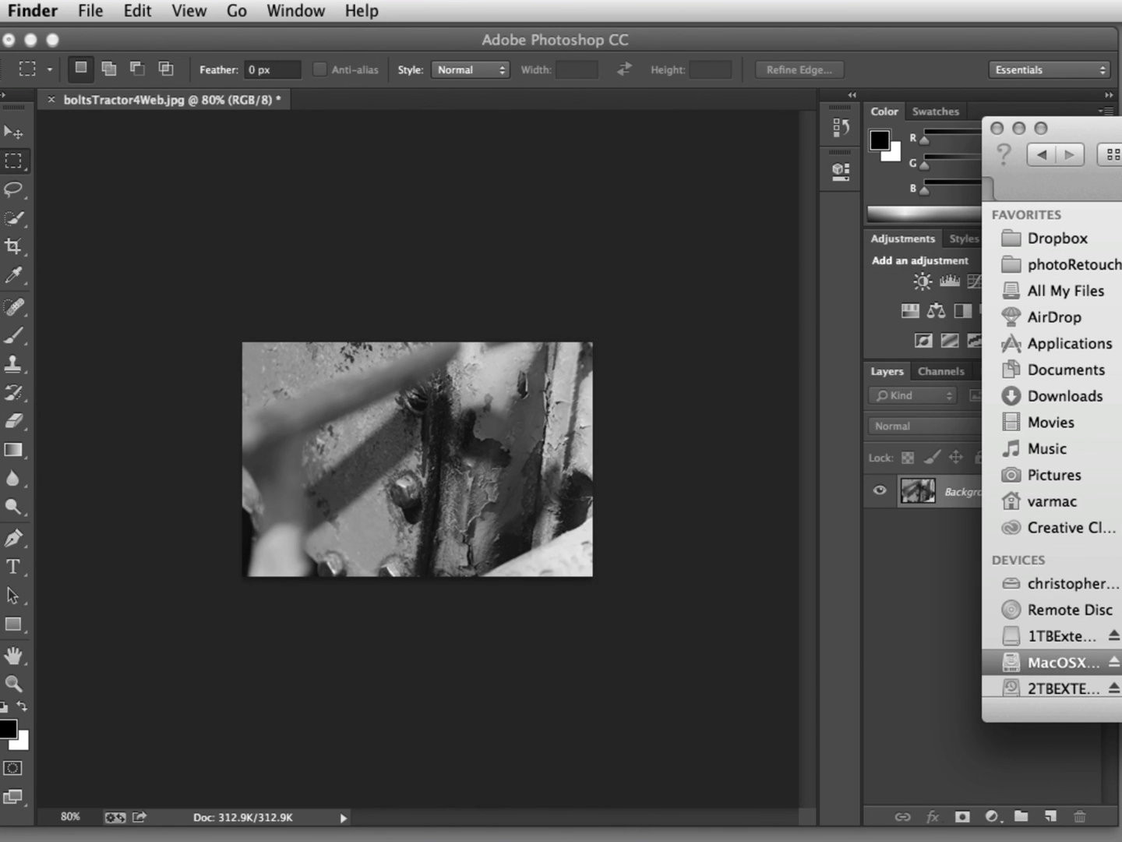
left_click_drag(1121, 705, 400, 432)
left_click_drag(1121, 706, 377, 473)
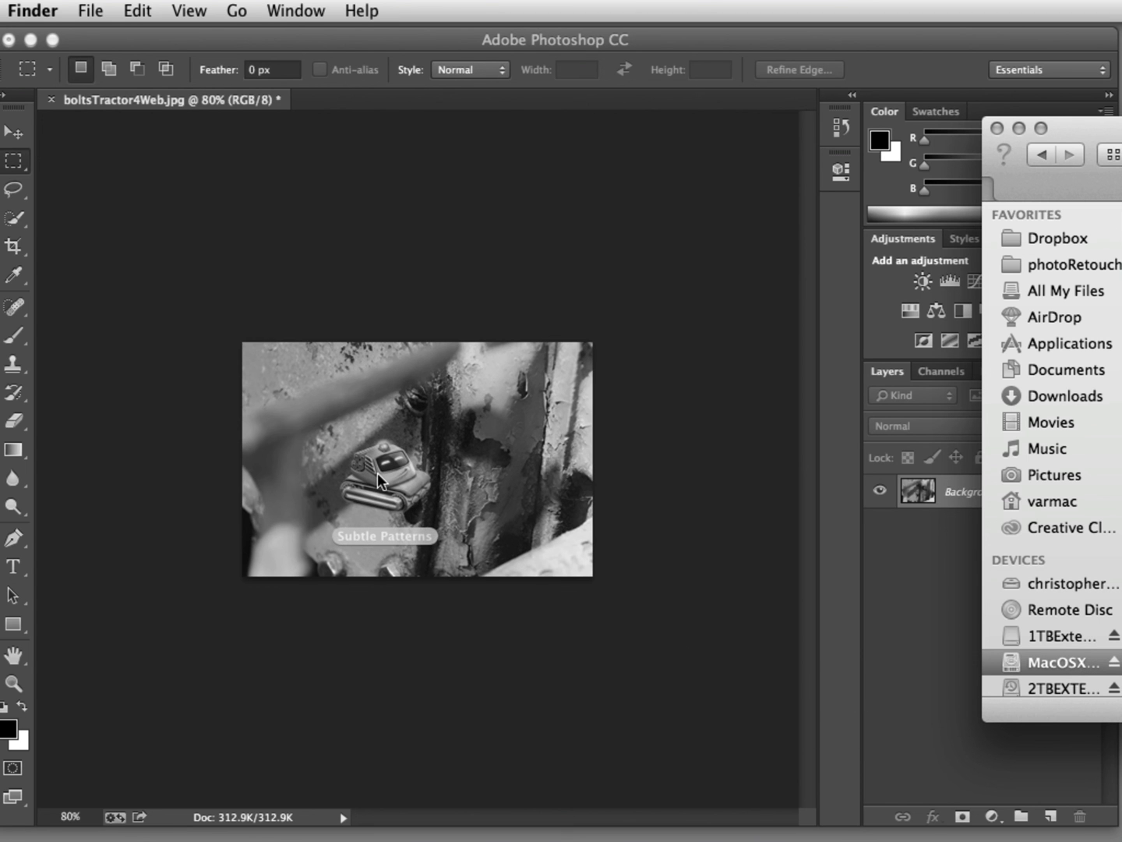
left_click_drag(377, 474, 378, 475)
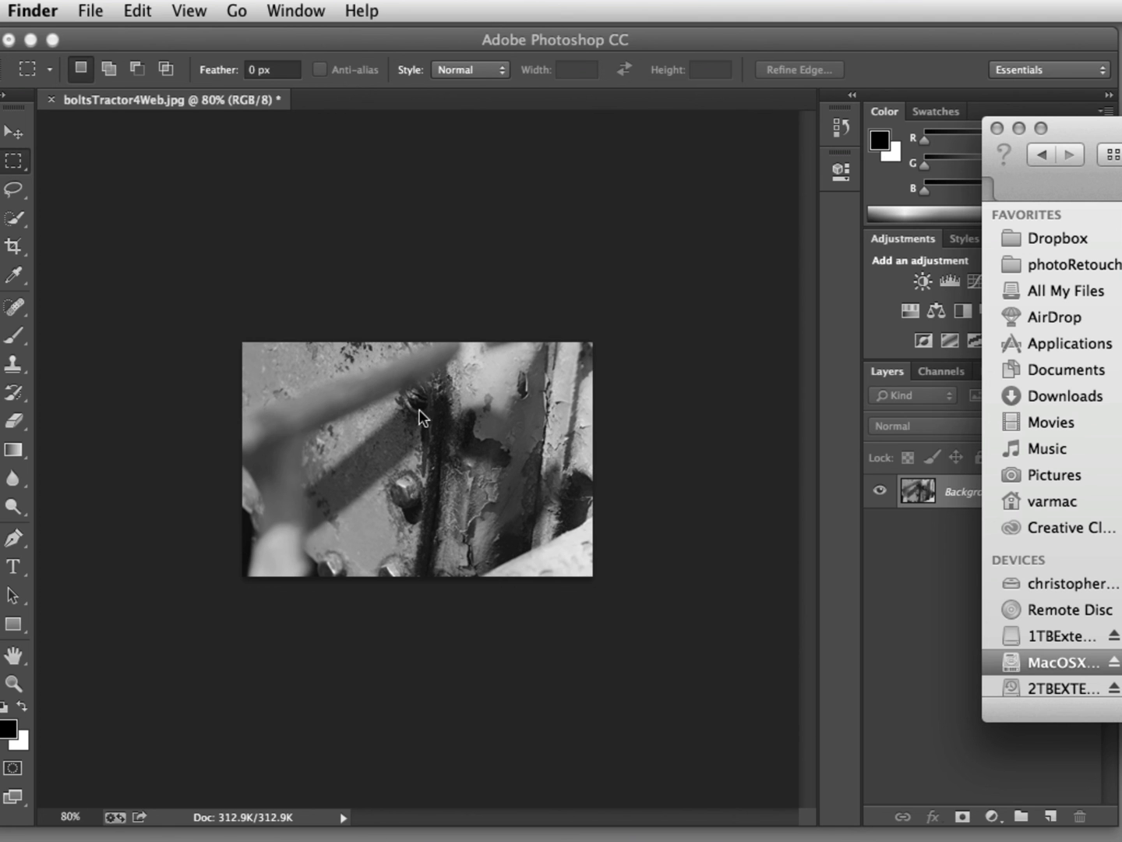
- Switch back to Photoshop, reopen the image in Save for Web and compare the original with the JPEG in the 2-Up view
left_click(91, 10)
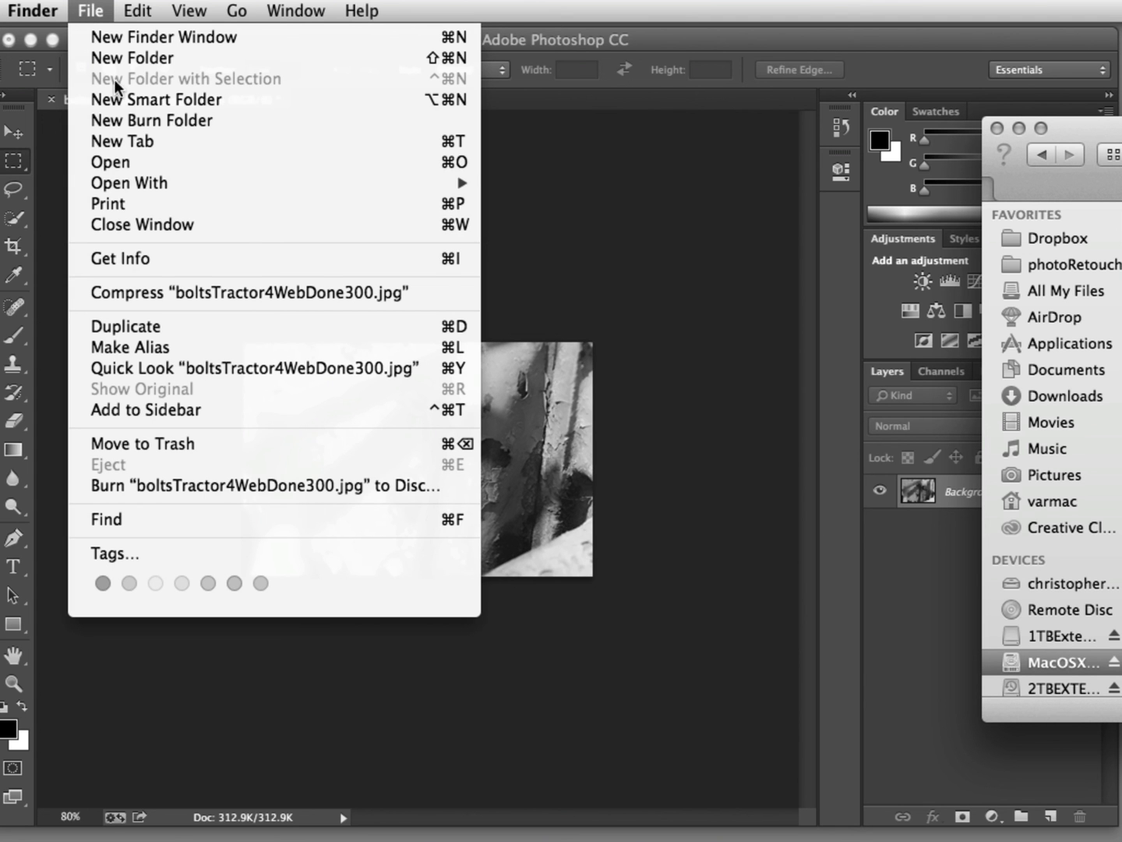
left_click(533, 166)
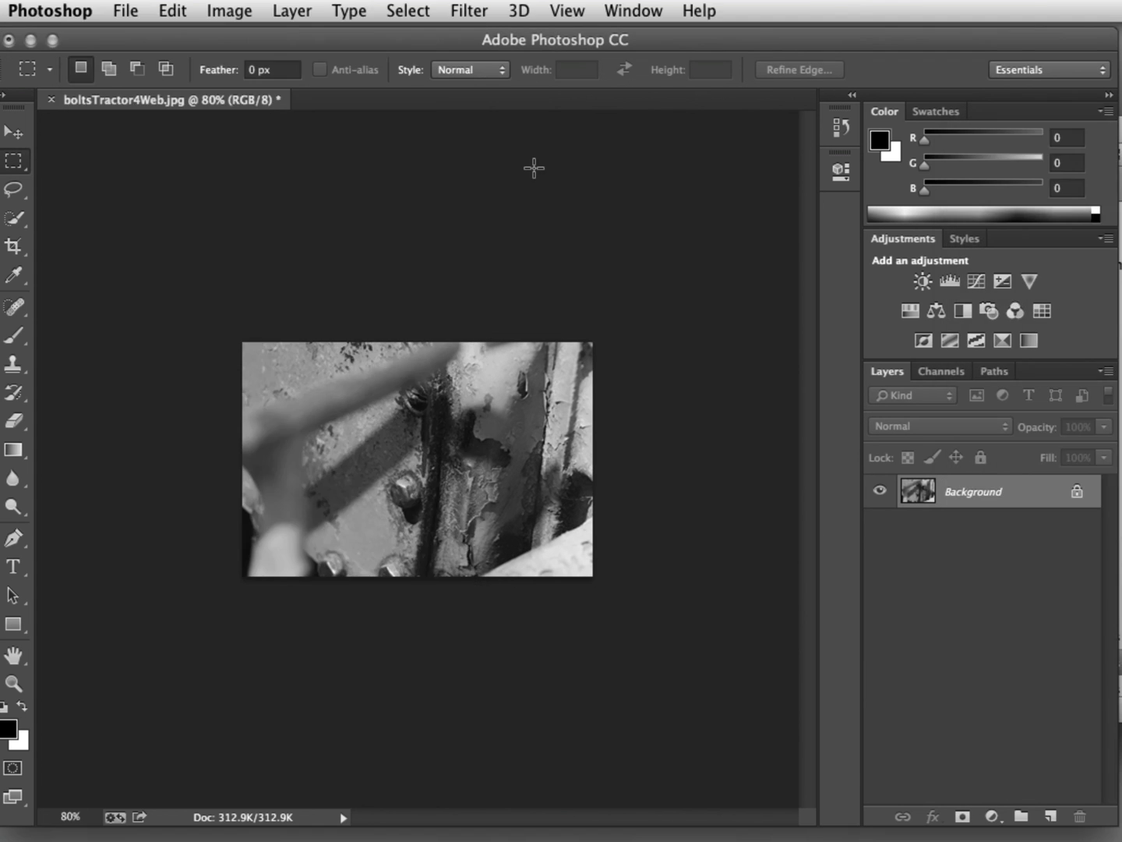
left_click(122, 10)
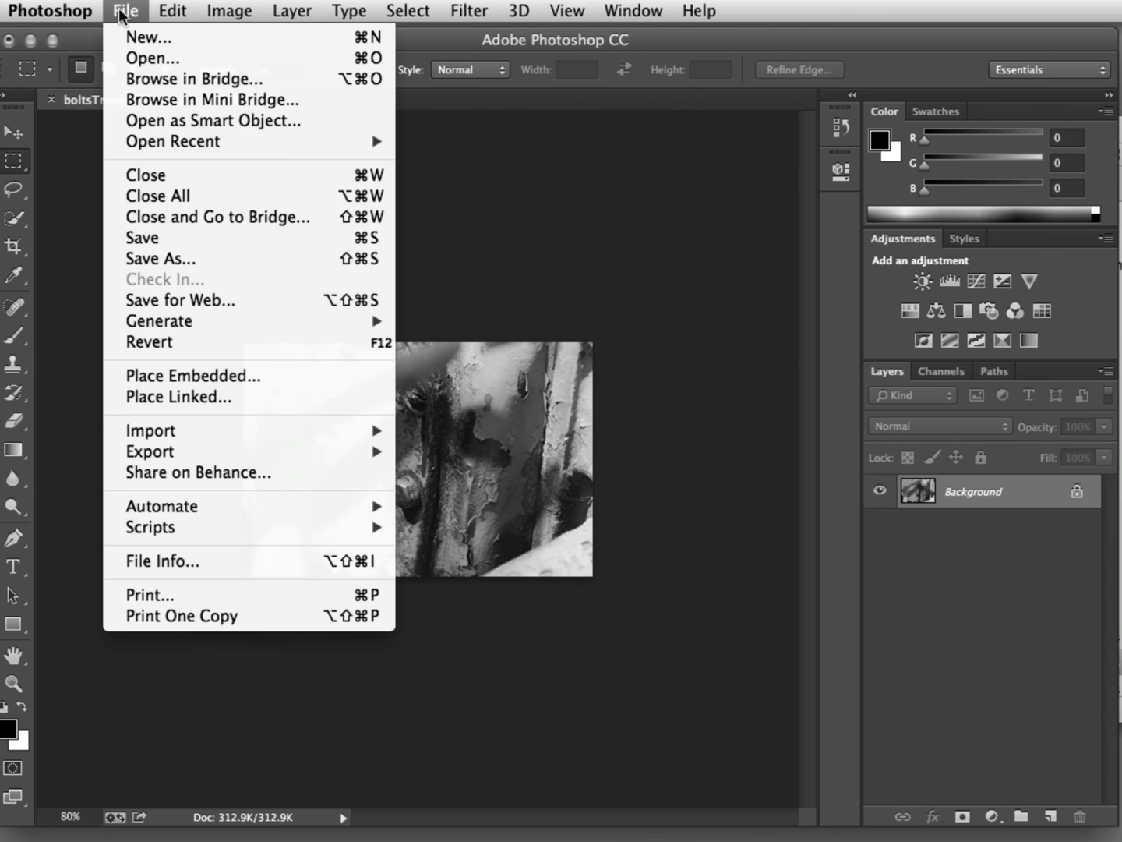
left_click(158, 294)
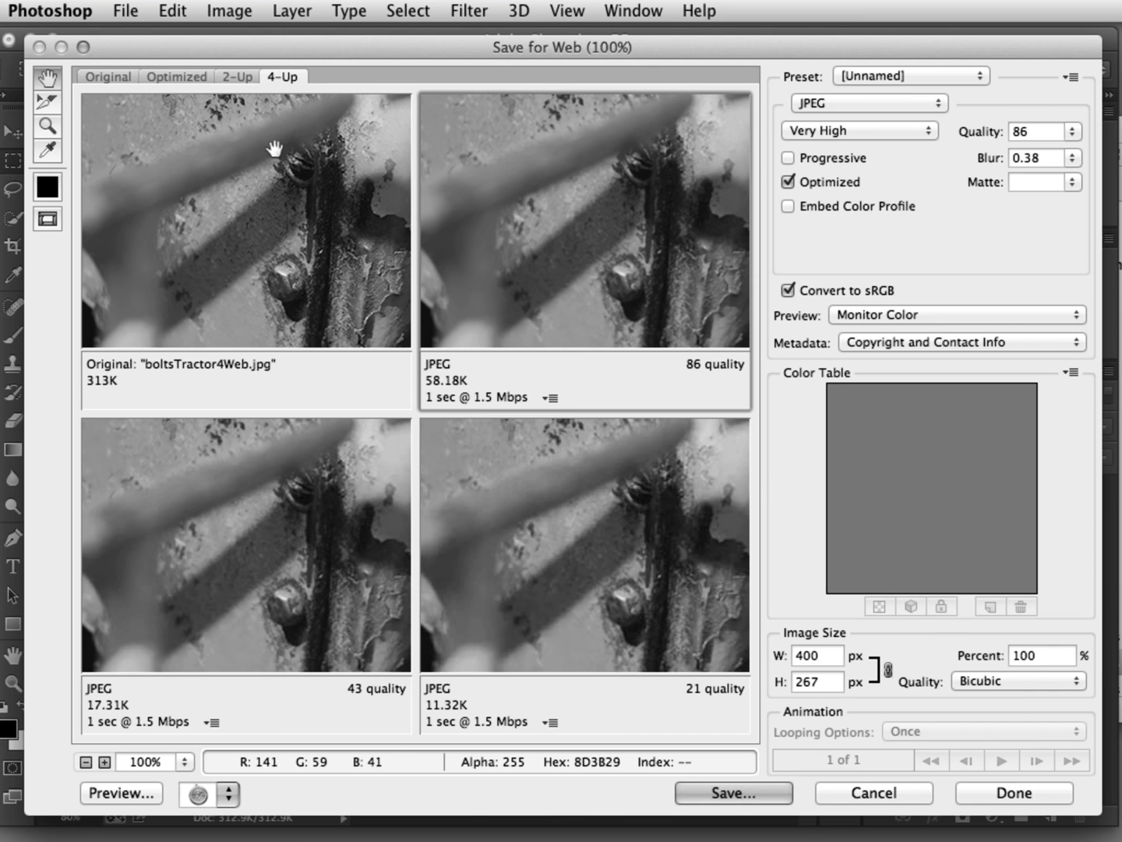
left_click(235, 76)
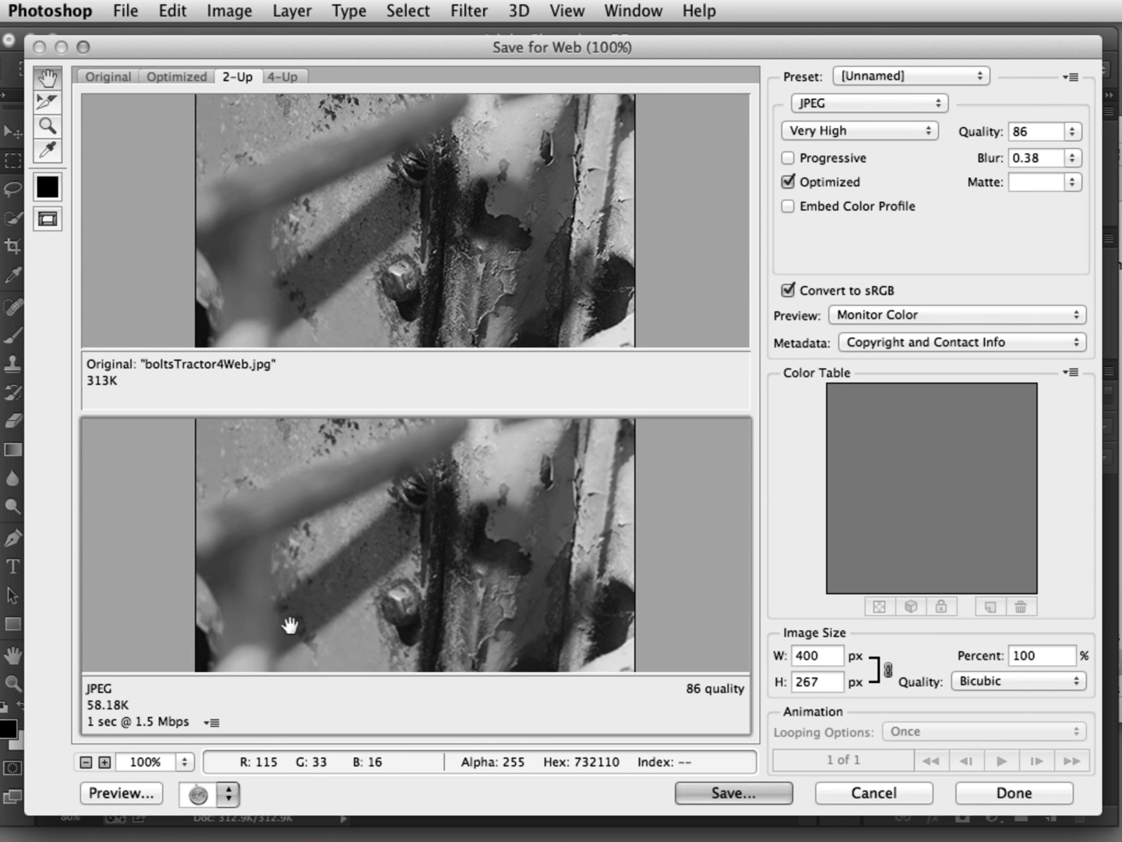
left_click_drag(477, 471, 459, 551)
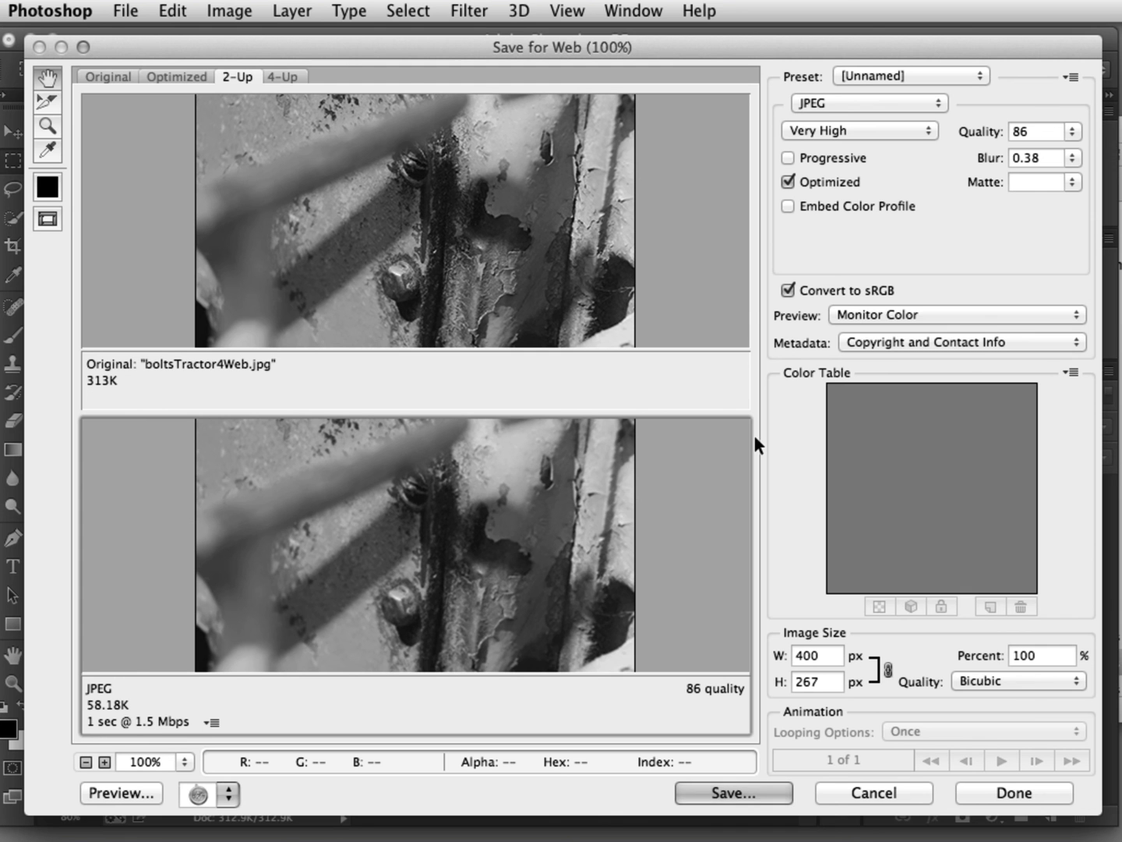